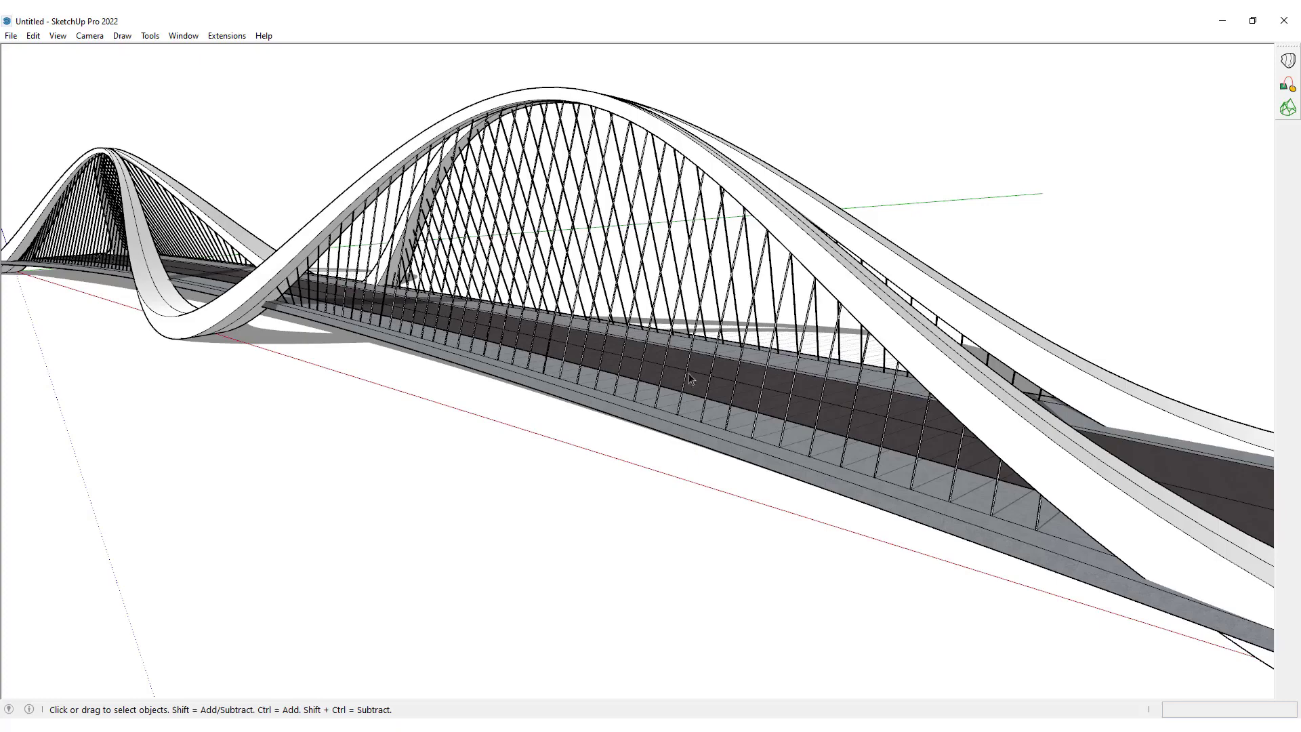
# Examine the finished wave-arch bridge model from several sides, including its arches, crossed cables and deck.
pyautogui.scroll(-5, 559, 383)
pyautogui.moveTo(427, 374); pyautogui.dragTo(71, 344, button='middle')
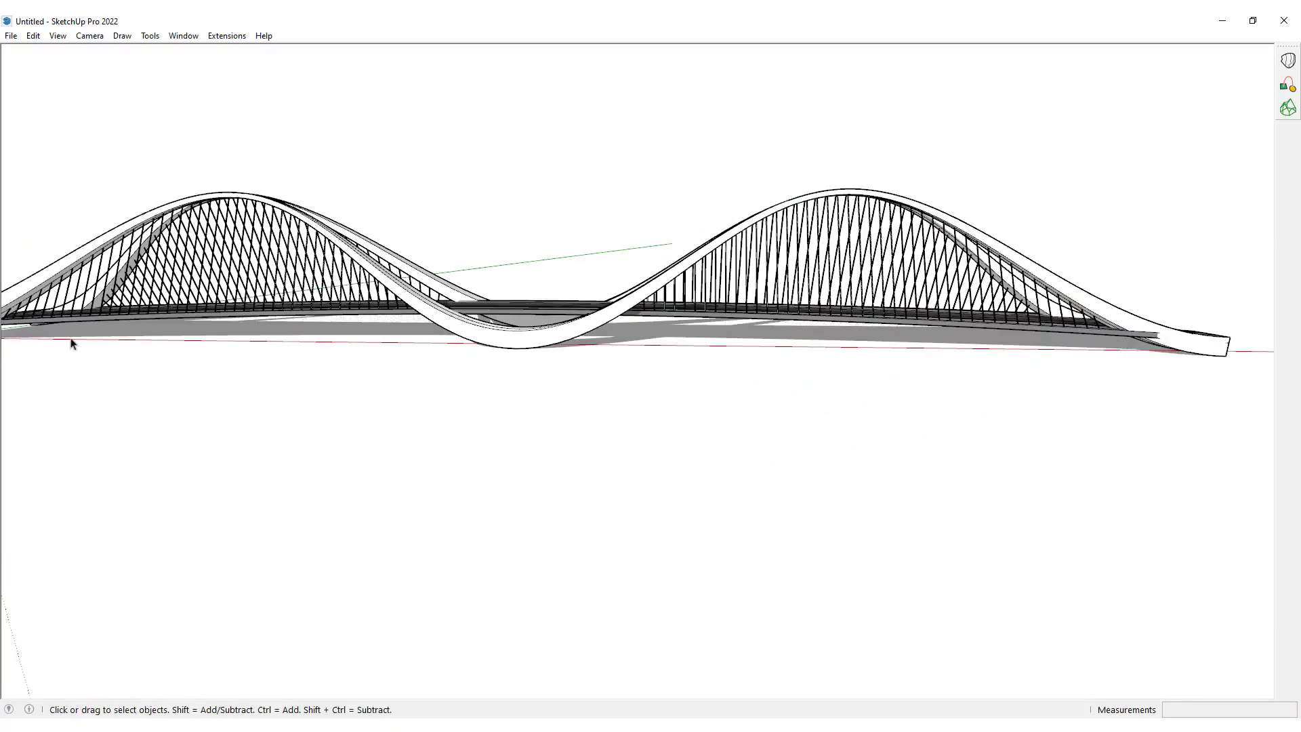
pyautogui.scroll(-3, 753, 362)
pyautogui.moveTo(753, 363); pyautogui.dragTo(892, 293, button='middle')
pyautogui.scroll(3, 350, 439)
pyautogui.moveTo(350, 439); pyautogui.dragTo(377, 450, button='middle')
pyautogui.scroll(4, 415, 406)
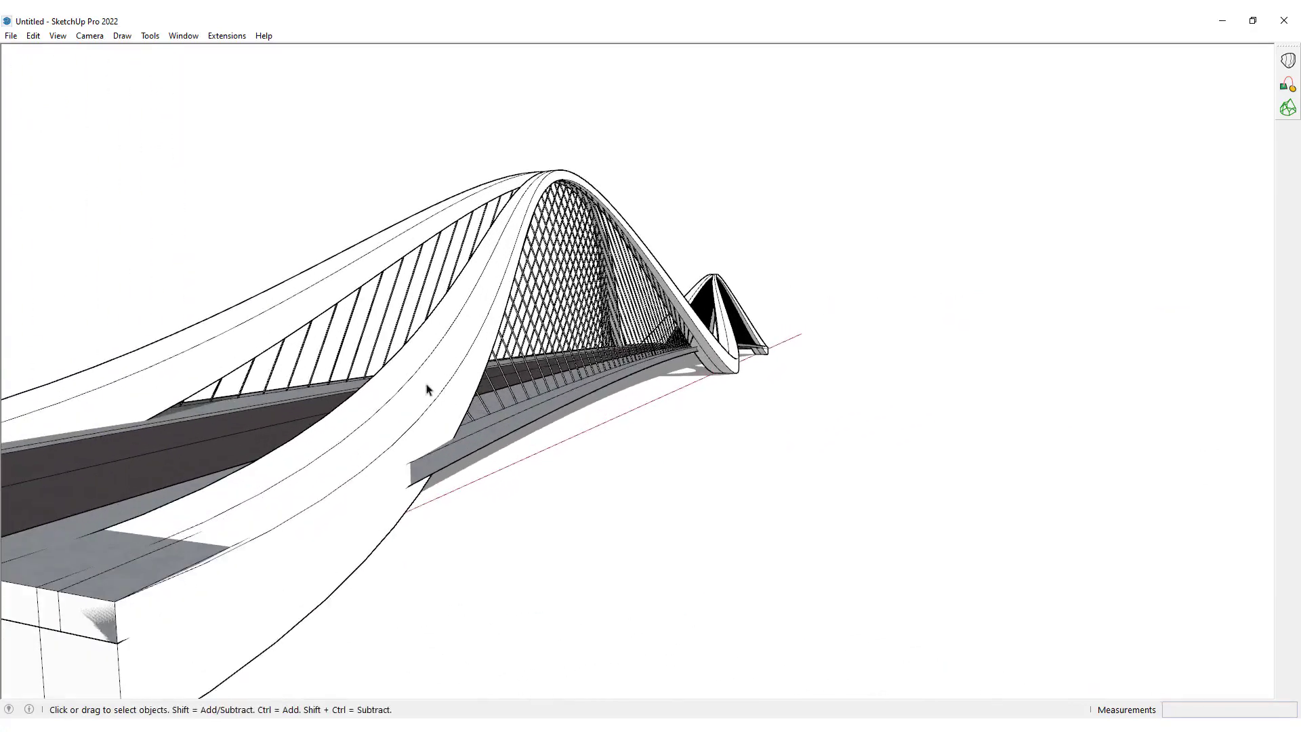
pyautogui.moveTo(628, 209); pyautogui.dragTo(728, 313, button='middle')
pyautogui.moveTo(679, 397); pyautogui.dragTo(67, 425, button='middle')
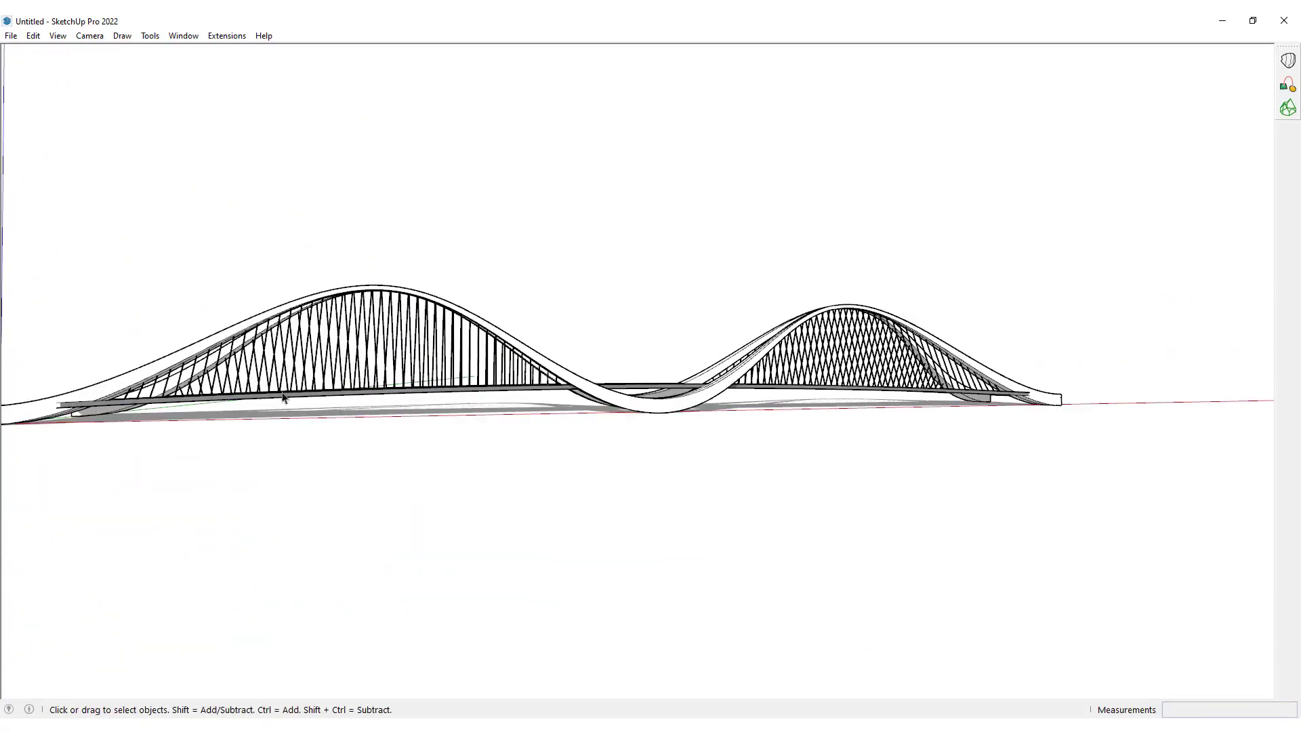
pyautogui.scroll(5, 372, 377)
pyautogui.moveTo(371, 376)
pyautogui.mouseDown(button='middle')
pyautogui.moveTo(464, 386)
pyautogui.moveTo(520, 434)
pyautogui.moveTo(679, 372)
pyautogui.moveTo(571, 345)
pyautogui.moveTo(595, 372)
pyautogui.mouseUp(button='middle')
pyautogui.scroll(3, 678, 371)
# Select the finished bridge geometry and hide it so that only the empty axes remain in view.
pyautogui.scroll(-8, 679, 369)
pyautogui.scroll(-3, 571, 345)
pyautogui.scroll(-3, 595, 372)
pyautogui.scroll(3, 651, 389)
pyautogui.moveTo(1095, 191); pyautogui.dragTo(461, 494)
pyautogui.scroll(5, 772, 423)
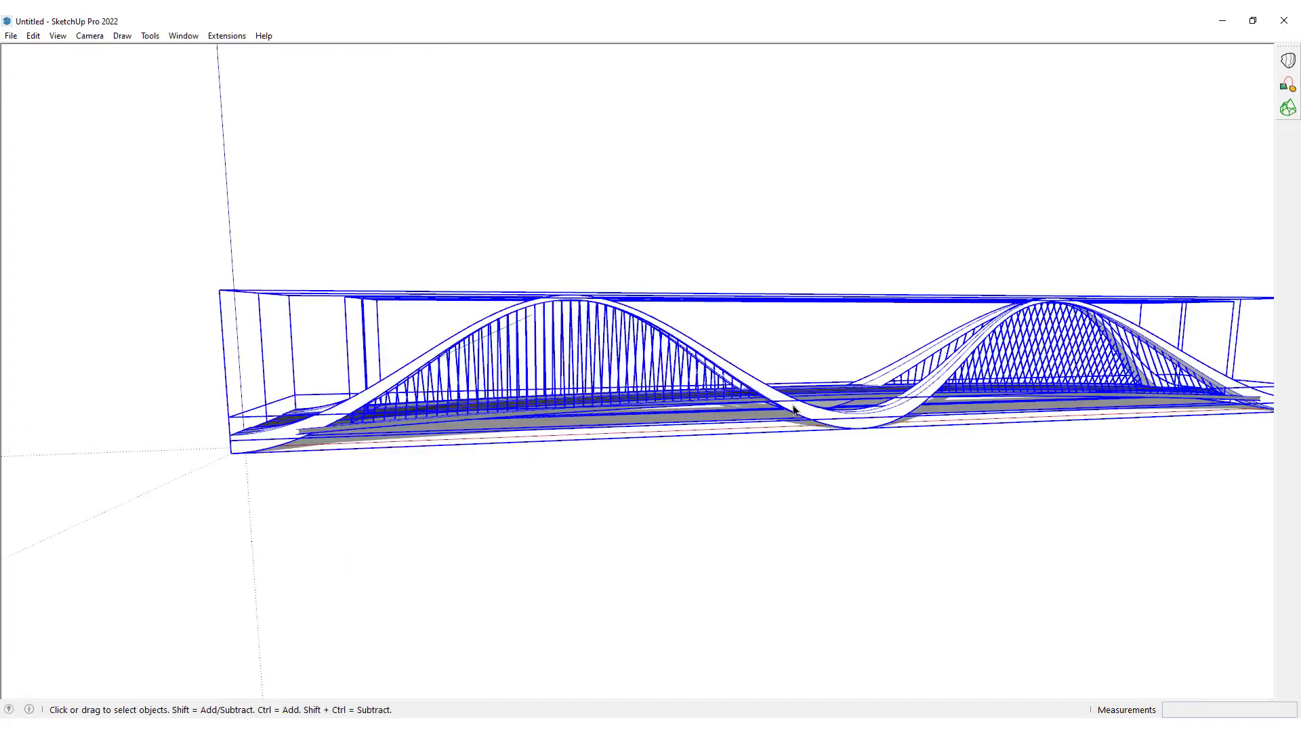
pyautogui.keyDown('shift'); pyautogui.click(794, 409); pyautogui.keyUp('shift')
pyautogui.rightClick(615, 339)
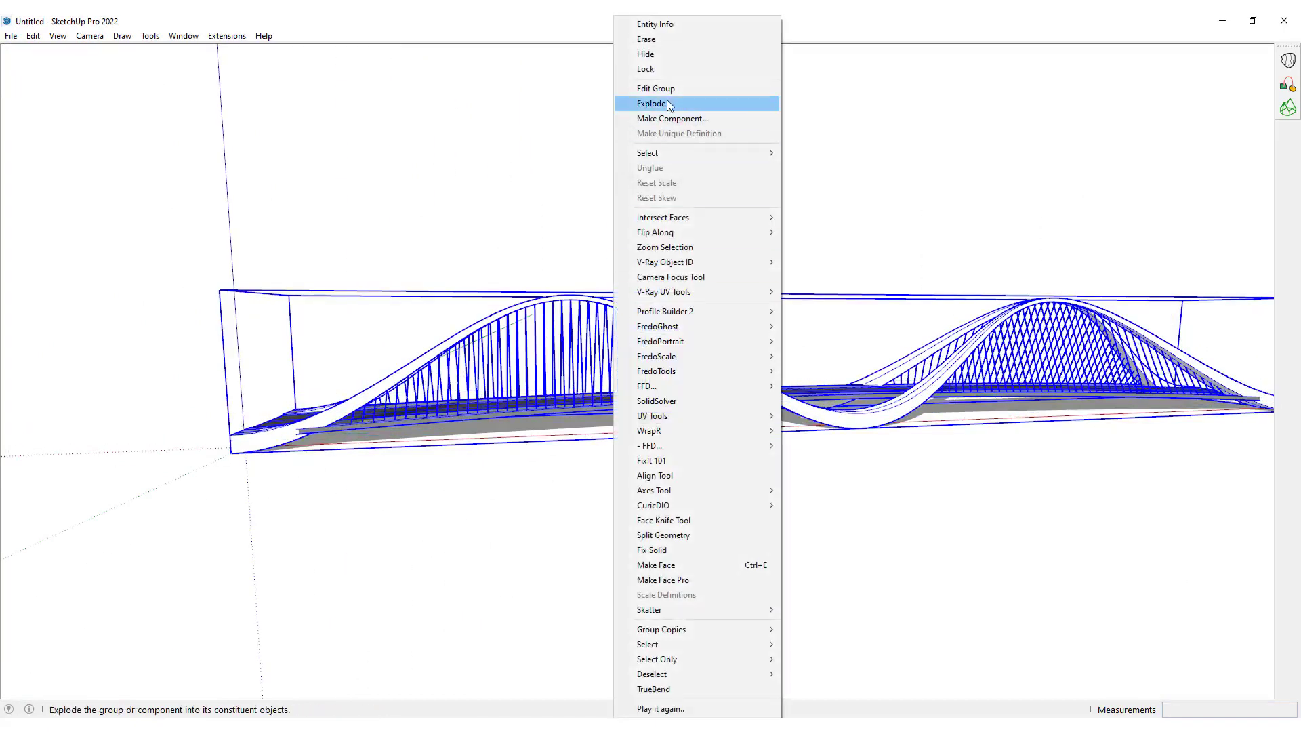
pyautogui.click(668, 55)
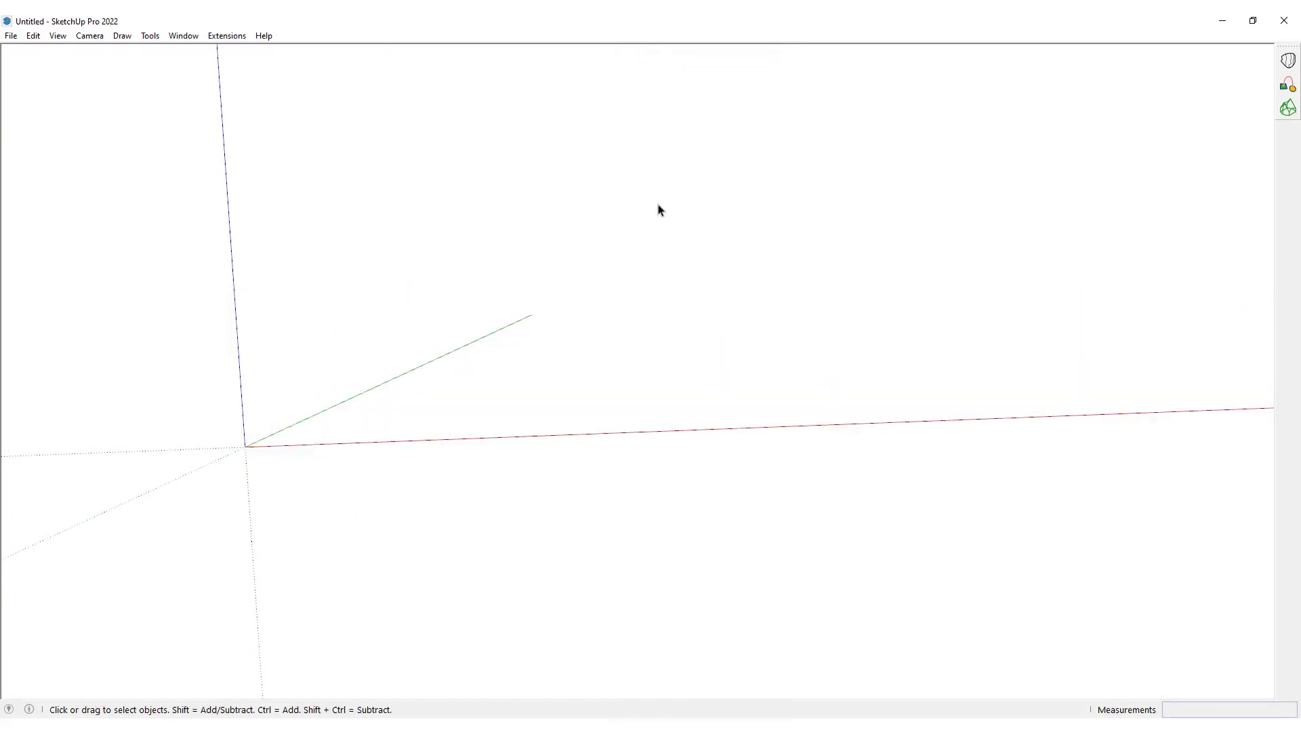
# In the front view, draw a Curve Maker cosine curve from the origin along the red axis, about 43 m long and 6 m high.
pyautogui.press('F3')
pyautogui.scroll(-2, 616, 305)
pyautogui.keyDown('shift'); pyautogui.moveTo(556, 296); pyautogui.dragTo(472, 403, button='middle'); pyautogui.keyUp('shift')
pyautogui.press('space')
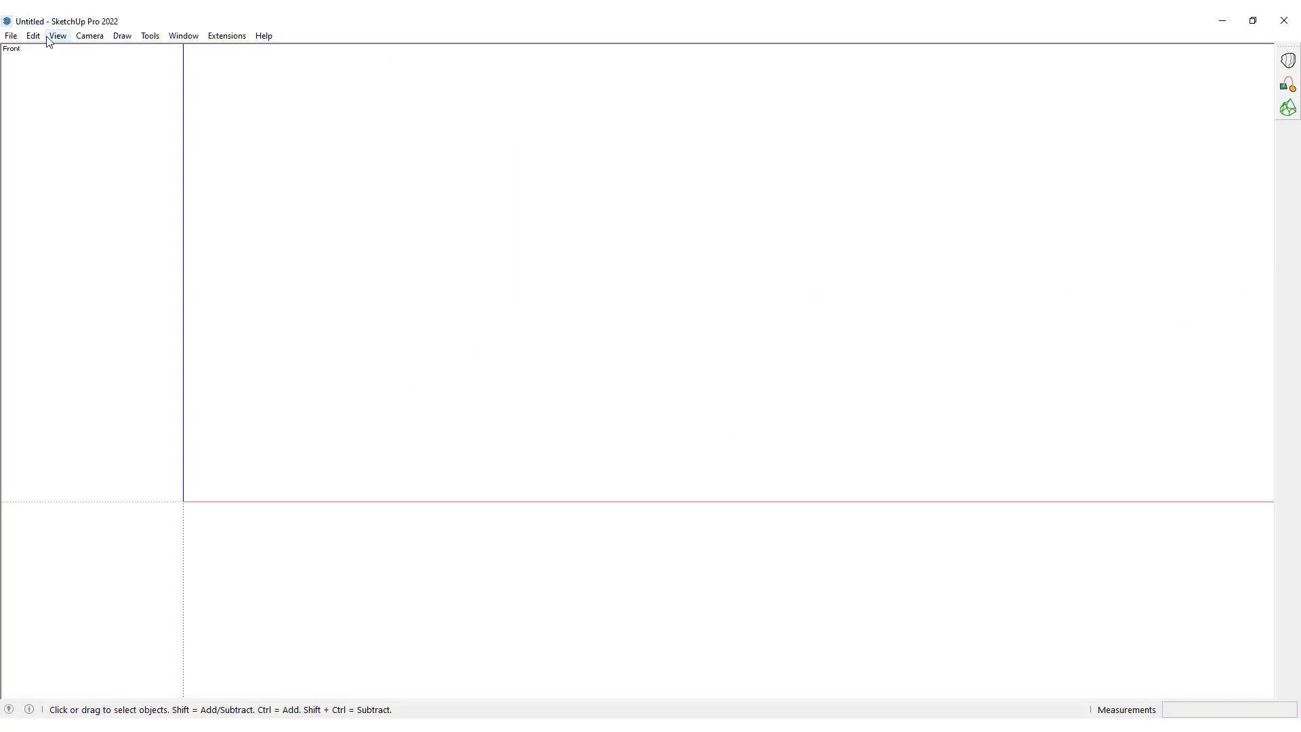
pyautogui.click(50, 40)
pyautogui.moveTo(128, 41)
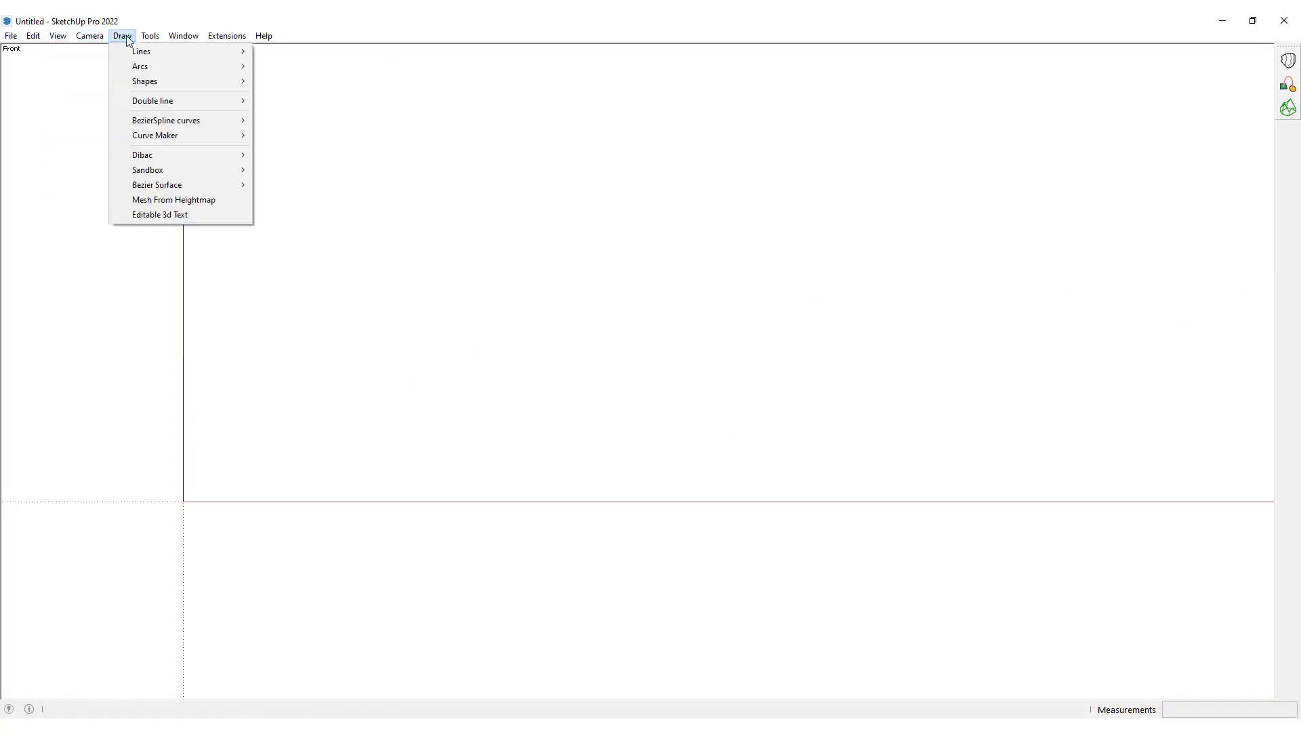
pyautogui.moveTo(193, 136)
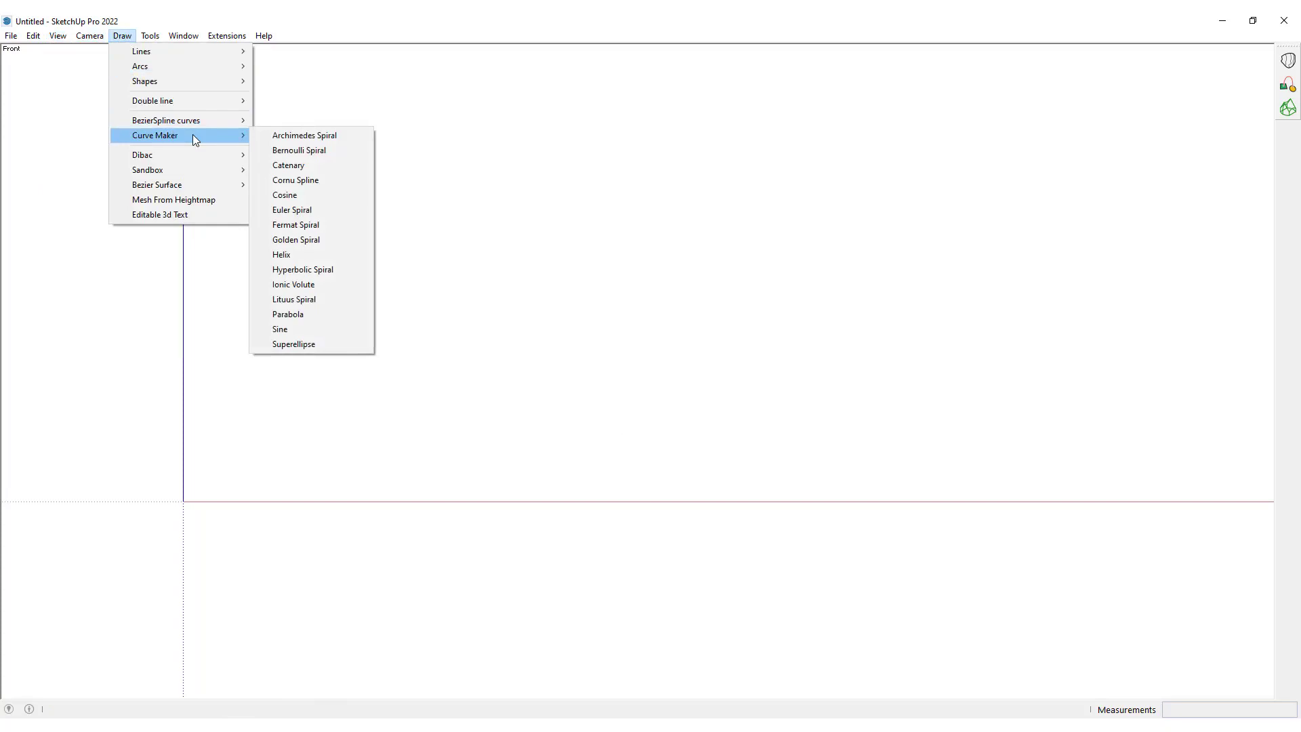
pyautogui.click(310, 198)
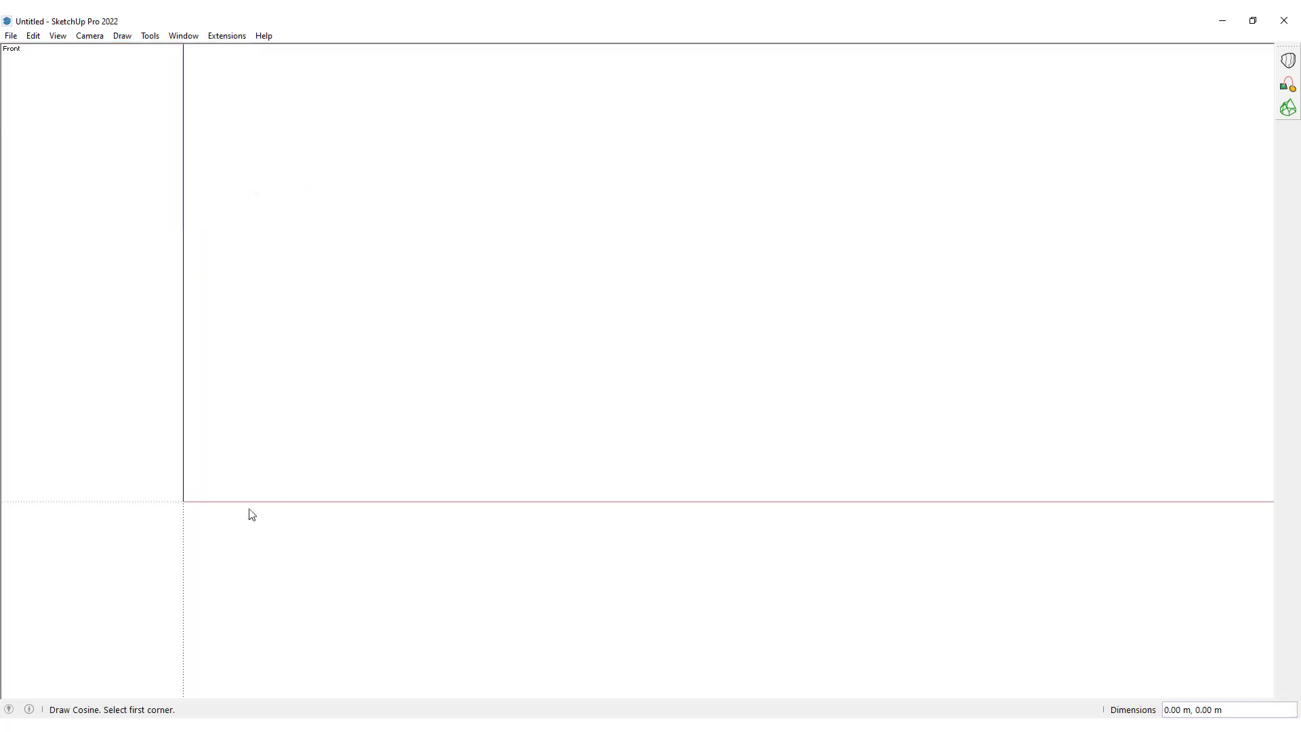
pyautogui.click(185, 503)
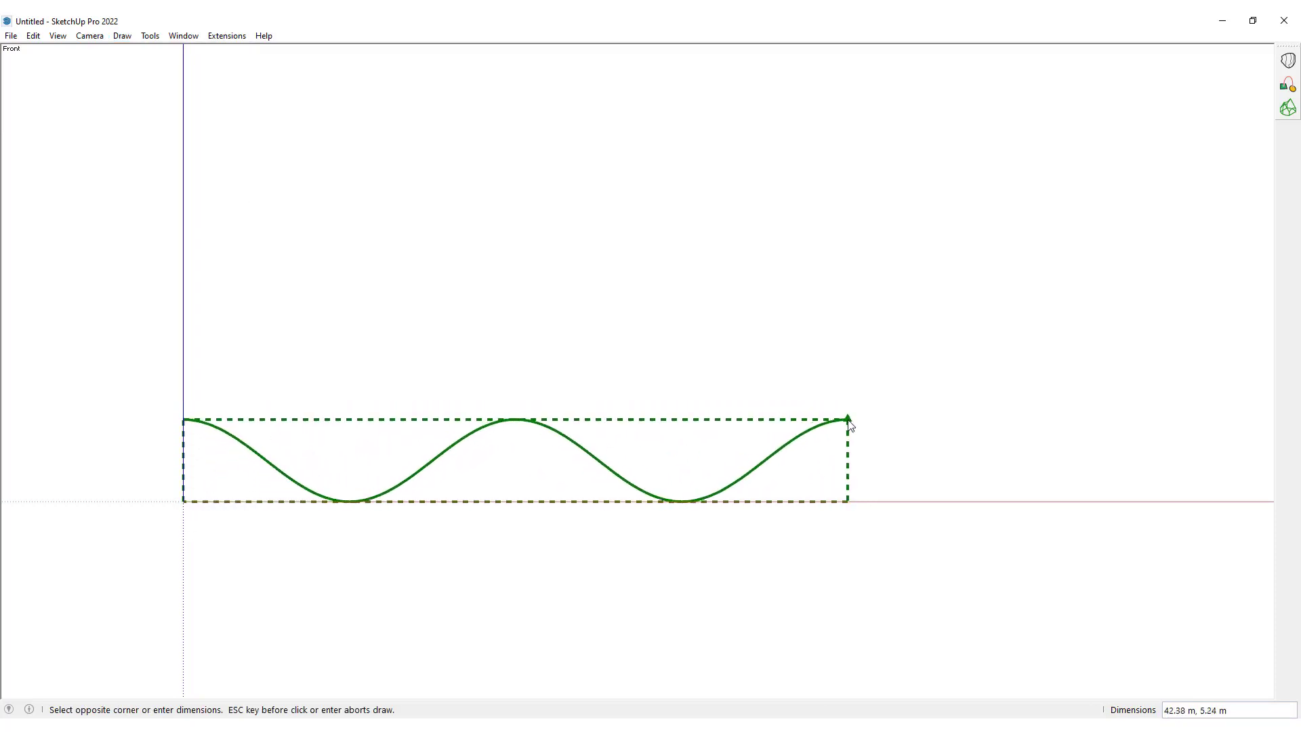
pyautogui.click(865, 414)
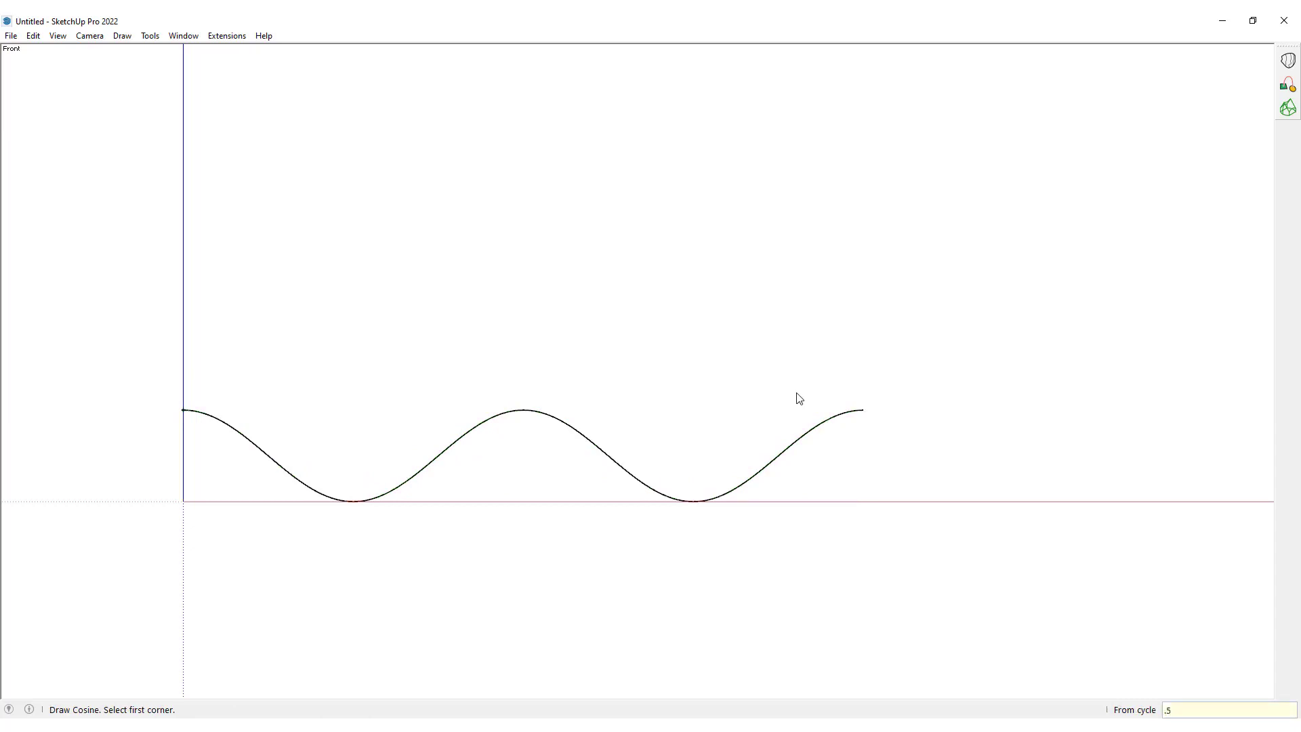
# Start the cosine curve at cycle 0.5 and extend its end cycle to give two full waves with troughs at both ends.
pyautogui.press('Return')
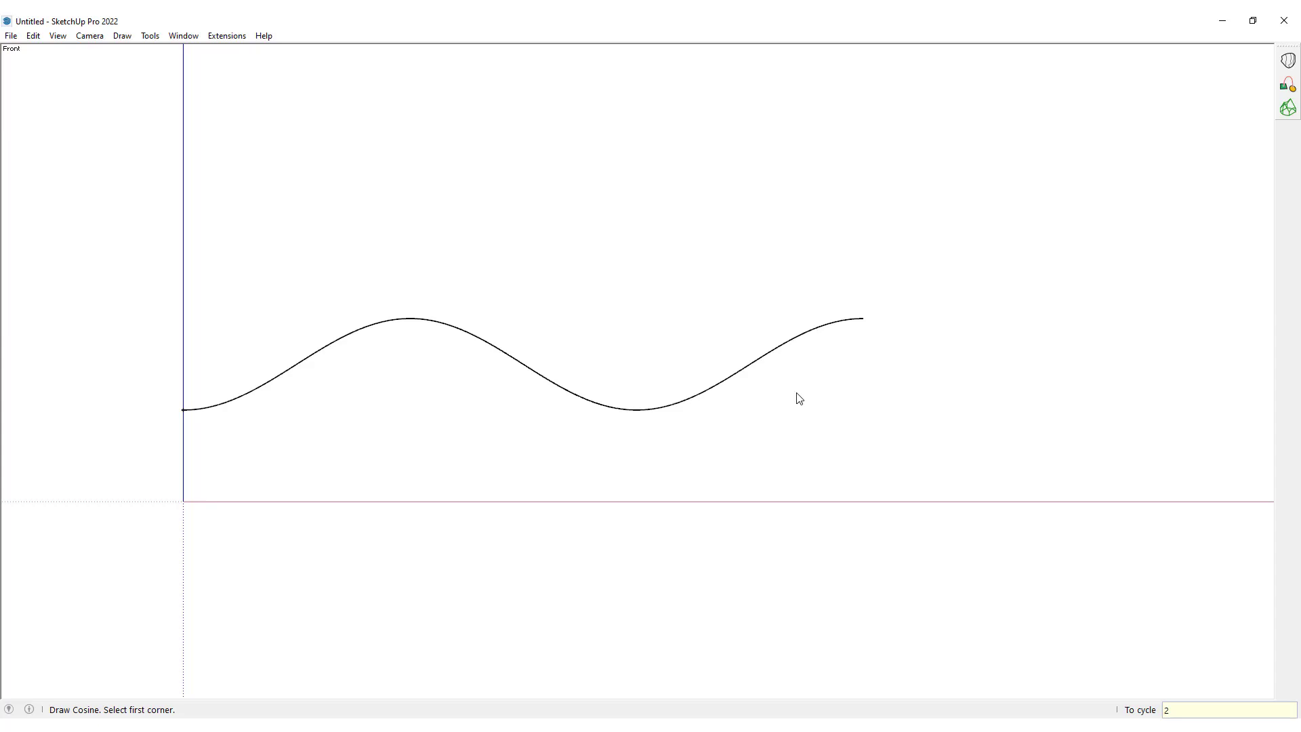
pyautogui.press('Return')
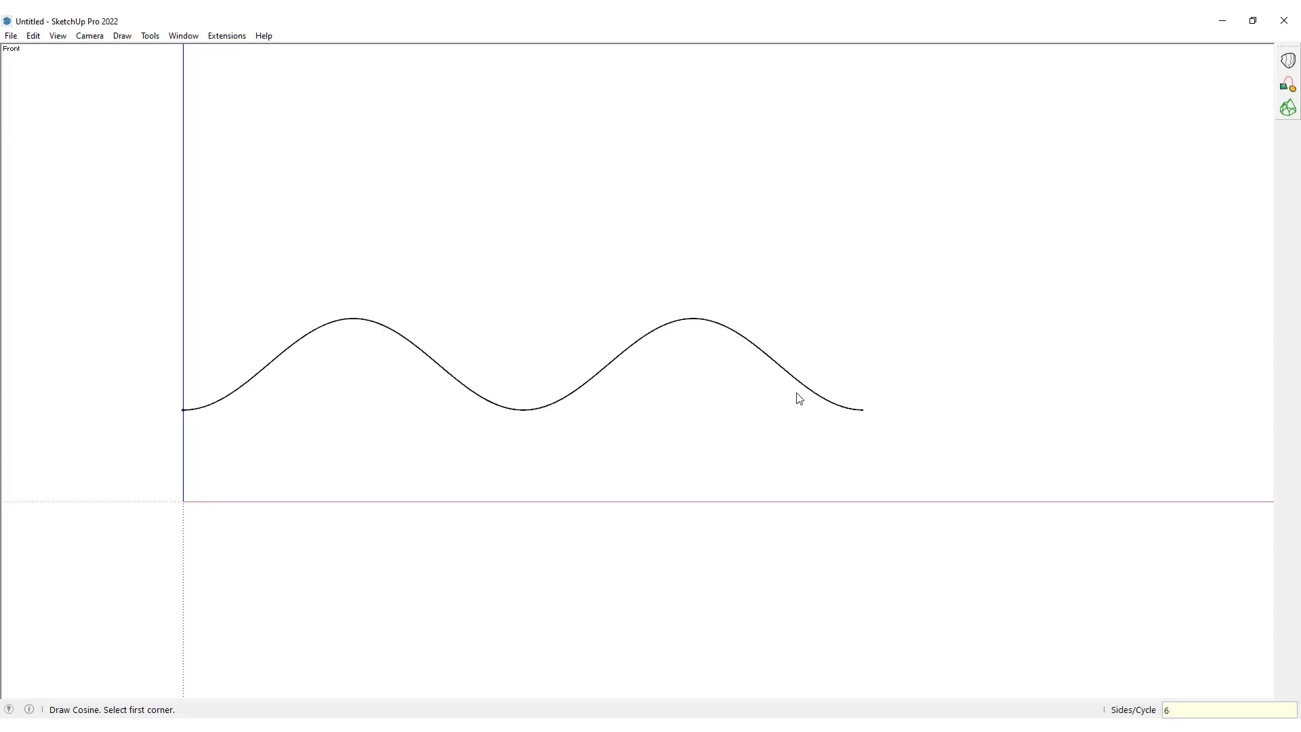
pyautogui.press('space')
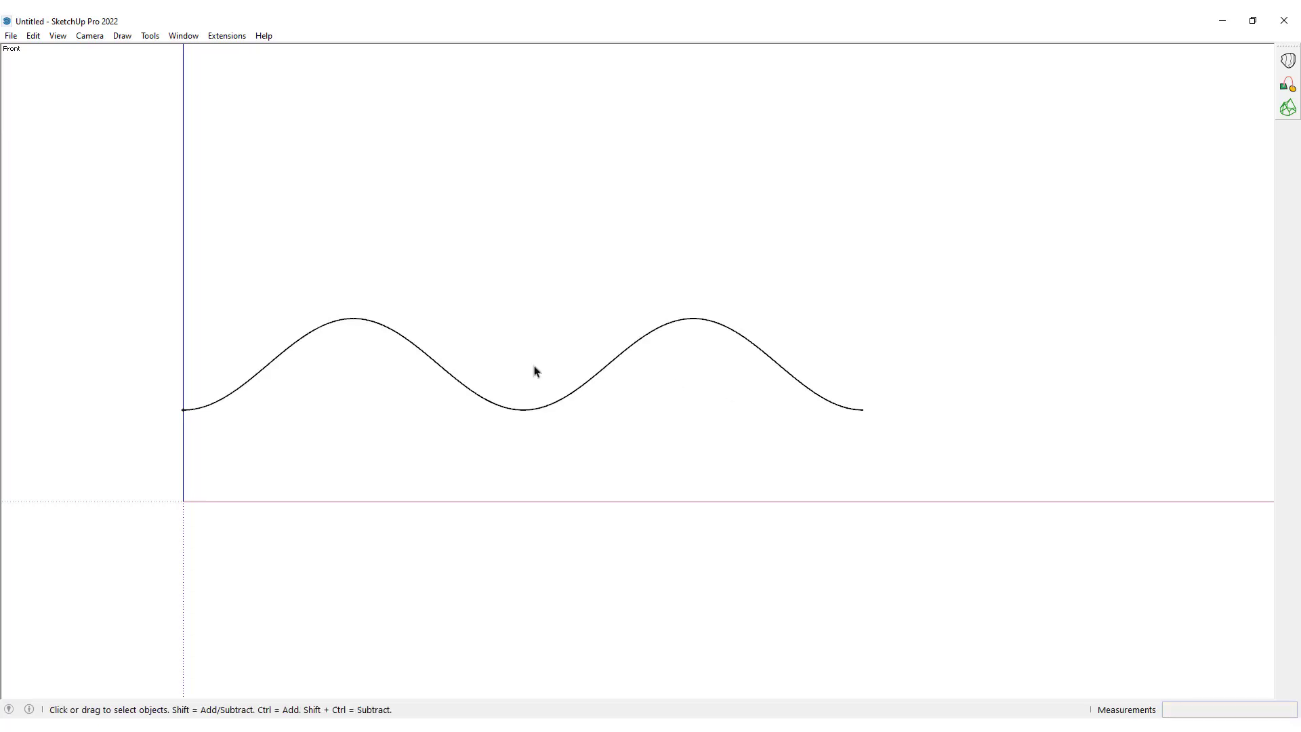
# Scale the cosine curve's height down to about 0.85, keeping its troughs in place.
pyautogui.click(445, 372)
pyautogui.press('s')
pyautogui.click(523, 318)
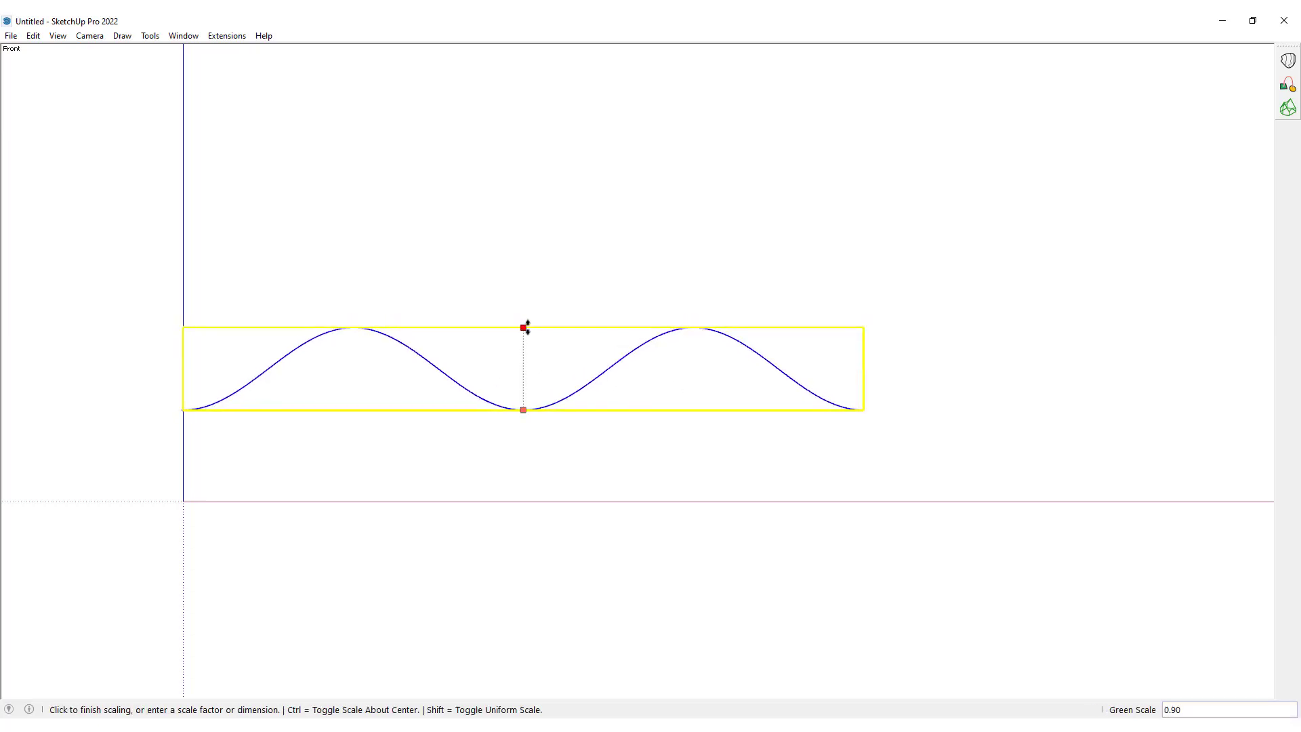
pyautogui.click(524, 332)
pyautogui.press('space')
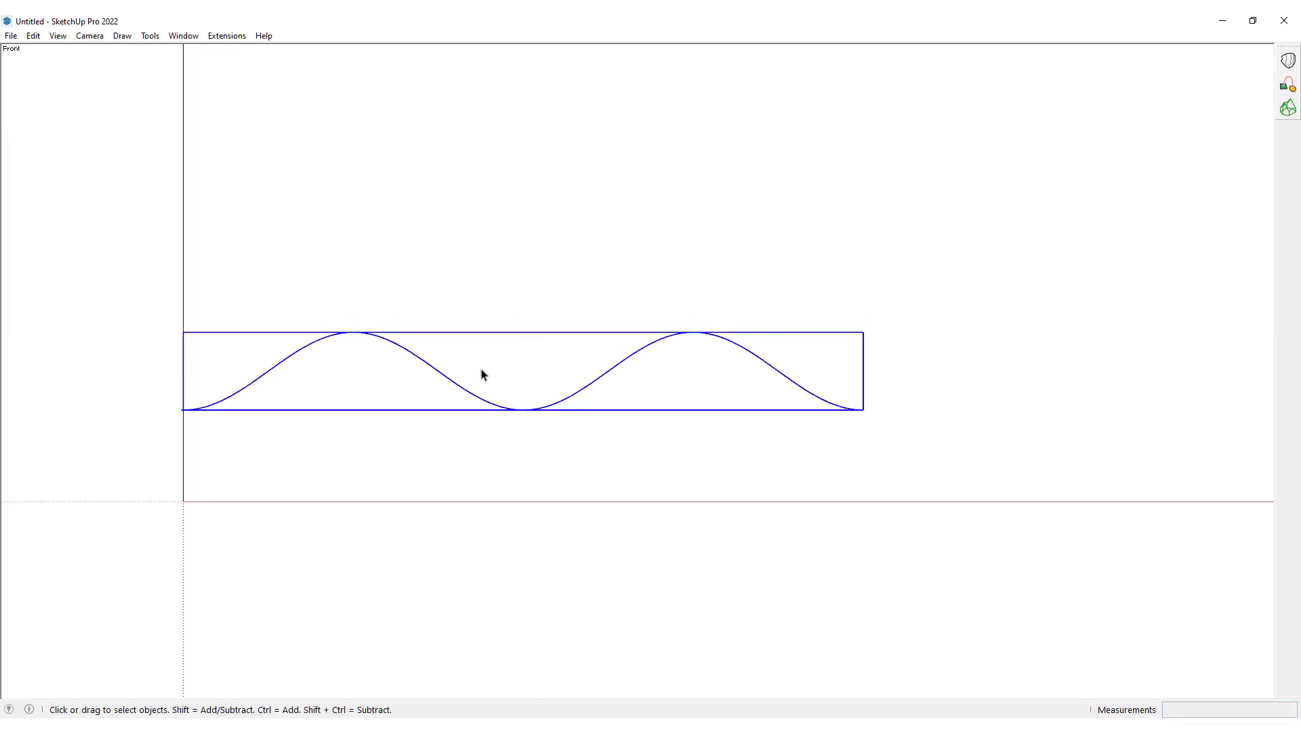
# Move the curve straight down so its starting trough sits on the origin.
pyautogui.press('m')
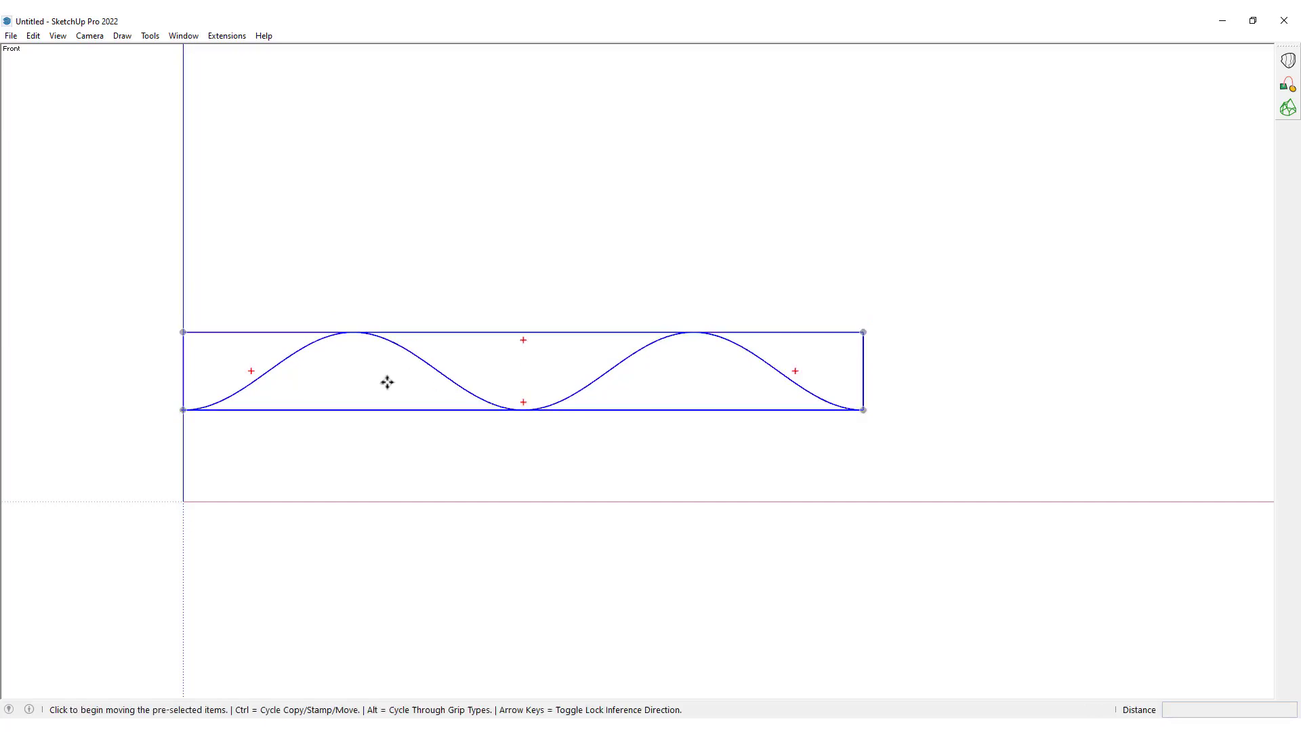
pyautogui.click(183, 410)
pyautogui.click(183, 501)
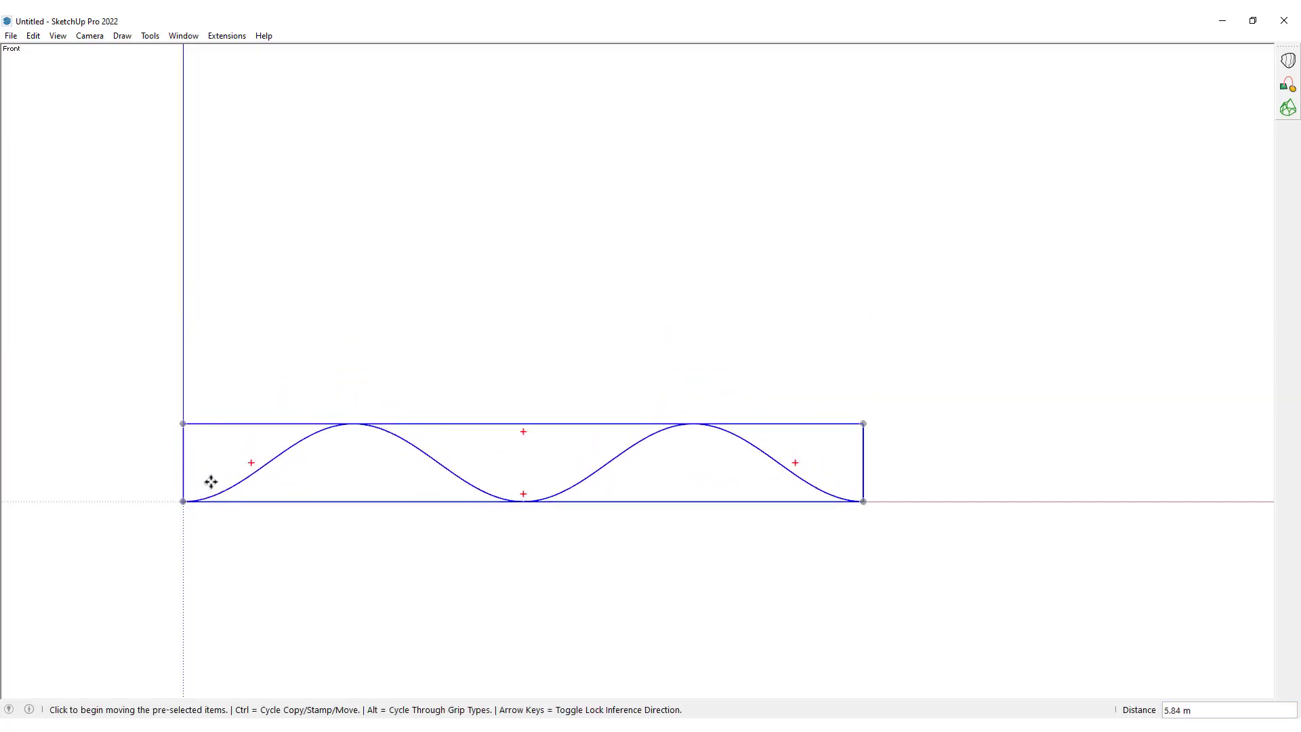
# In the left view, rotate the curve about the origin by about 20 degrees toward the positive green axis.
pyautogui.press('F6')
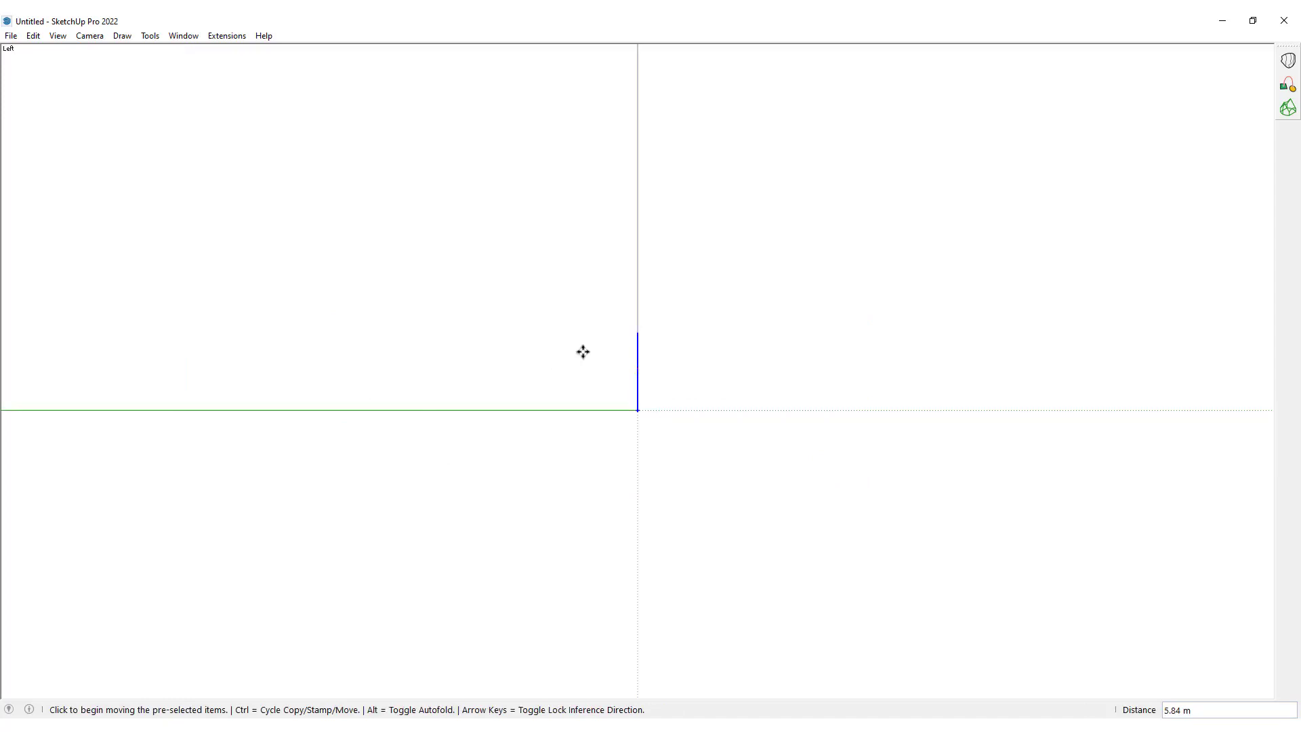
pyautogui.press('q')
pyautogui.scroll(3, 630, 419)
pyautogui.click(644, 399)
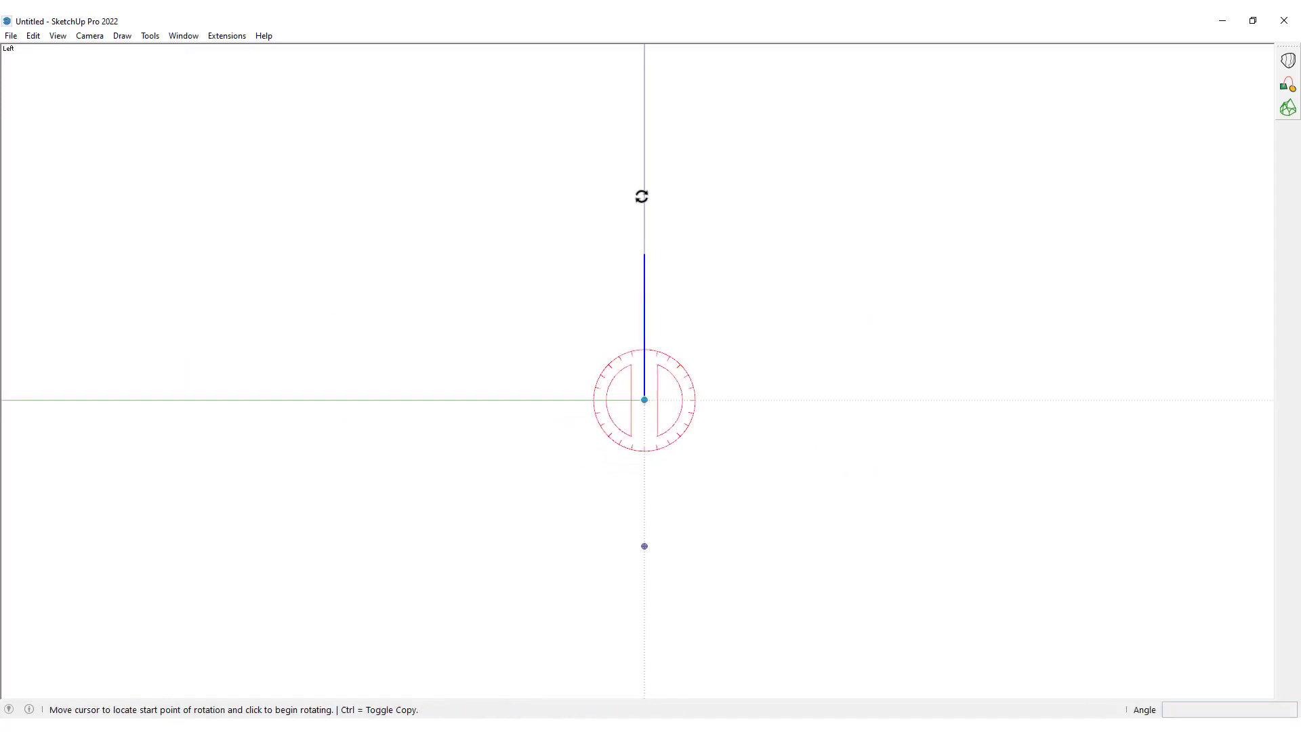
pyautogui.click(642, 196)
pyautogui.click(613, 203)
pyautogui.press('space')
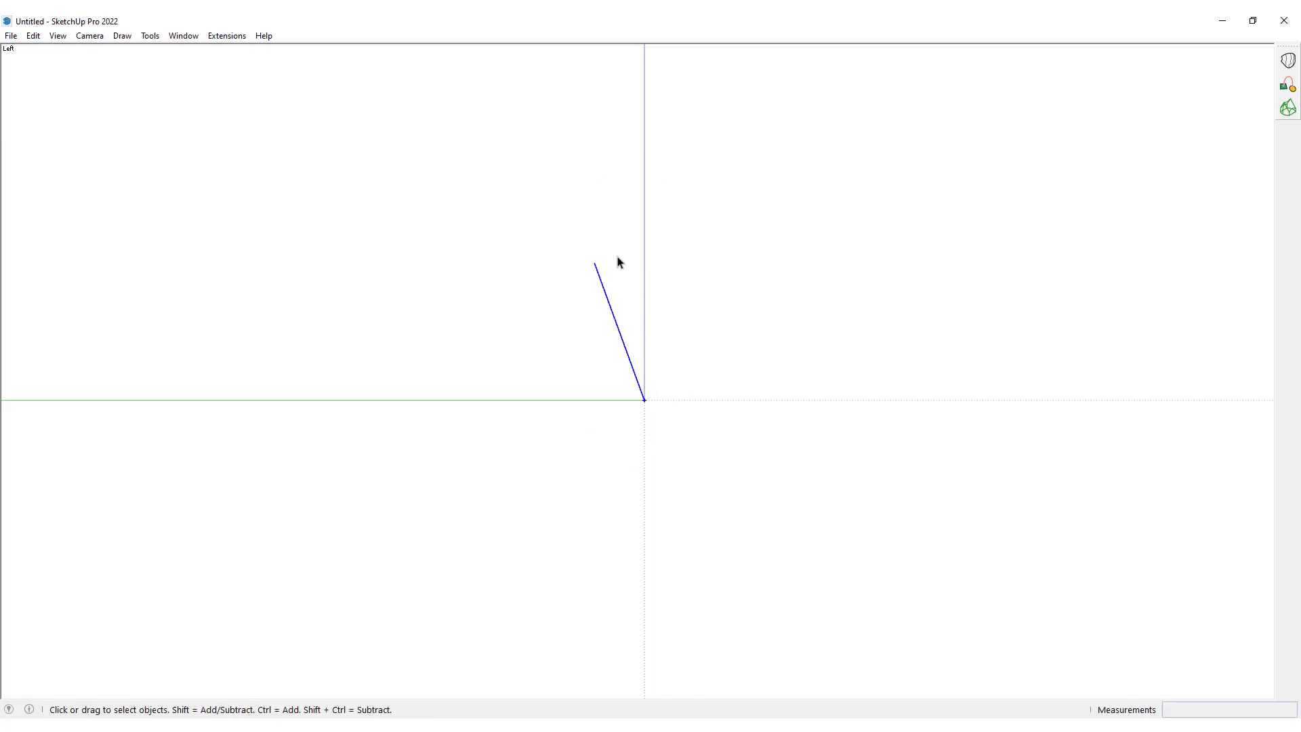
# Copy the tilted curve about 0.71 m along the negative green axis.
pyautogui.scroll(3, 687, 328)
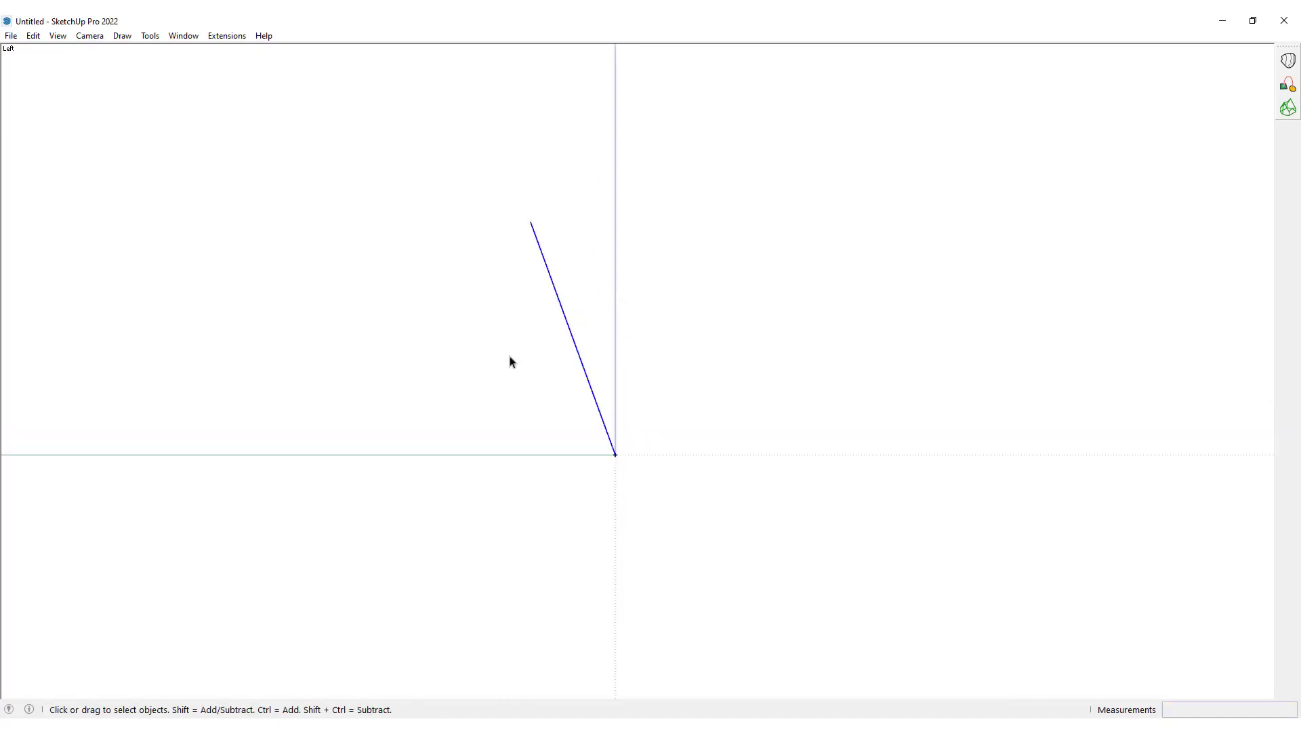
pyautogui.press('m')
pyautogui.click(634, 465)
pyautogui.press('ctrl')
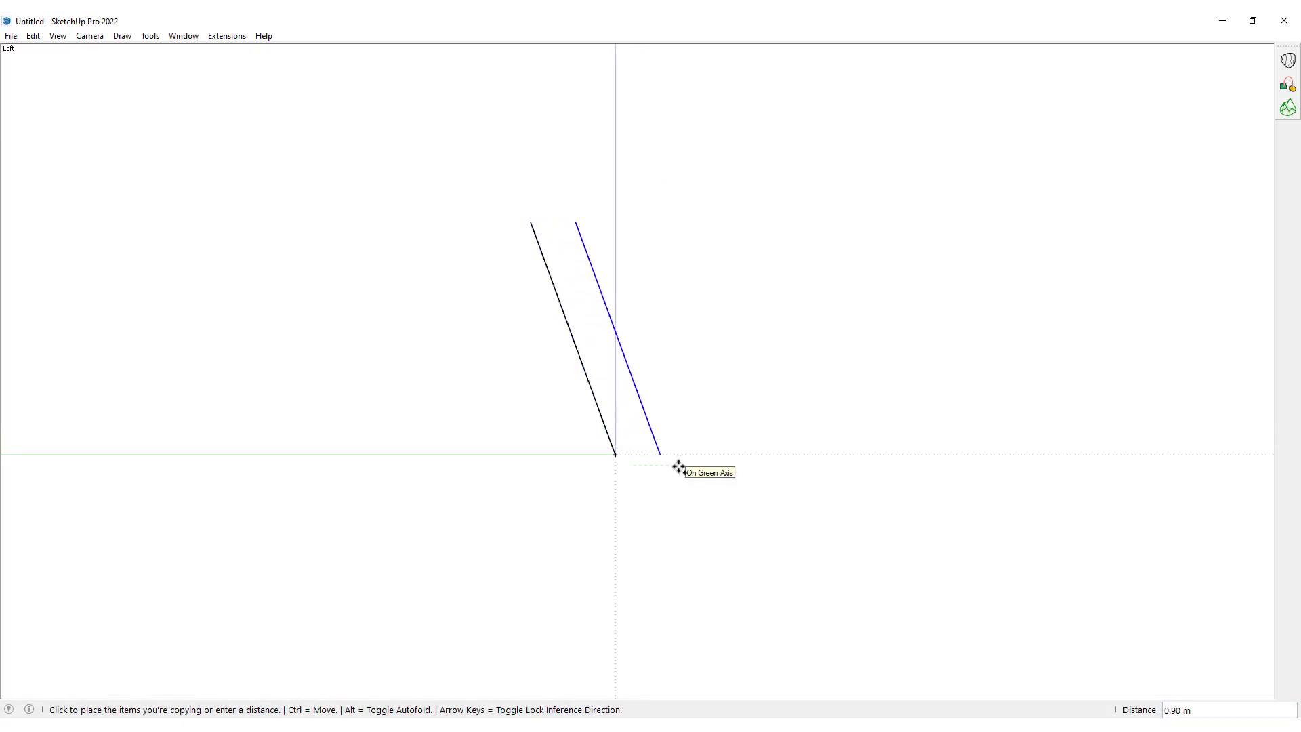
pyautogui.click(670, 468)
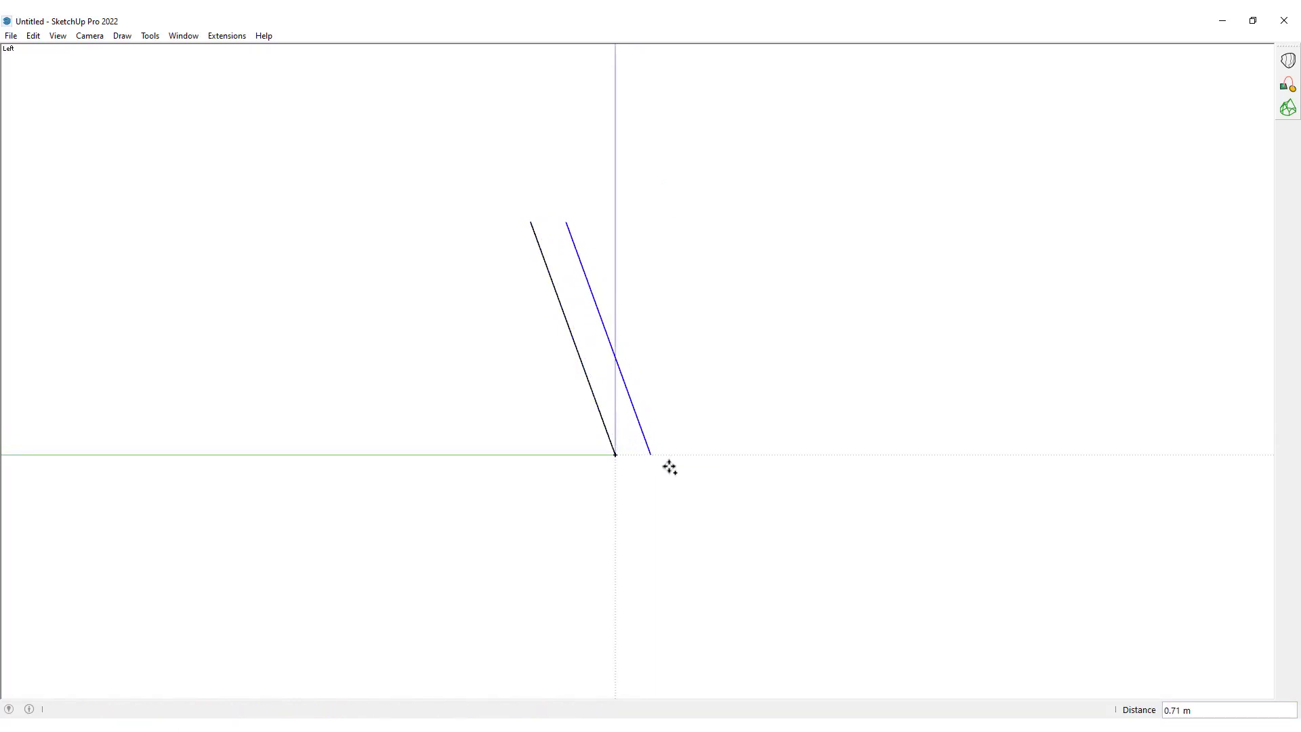
pyautogui.press('space')
# Scale the copied curve along the green axis to about 1.34 so its crests lean closer to the original curve.
pyautogui.moveTo(612, 345)
pyautogui.mouseDown(button='middle')
pyautogui.moveTo(612, 302)
pyautogui.moveTo(619, 343)
pyautogui.mouseUp(button='middle')
pyautogui.press('s')
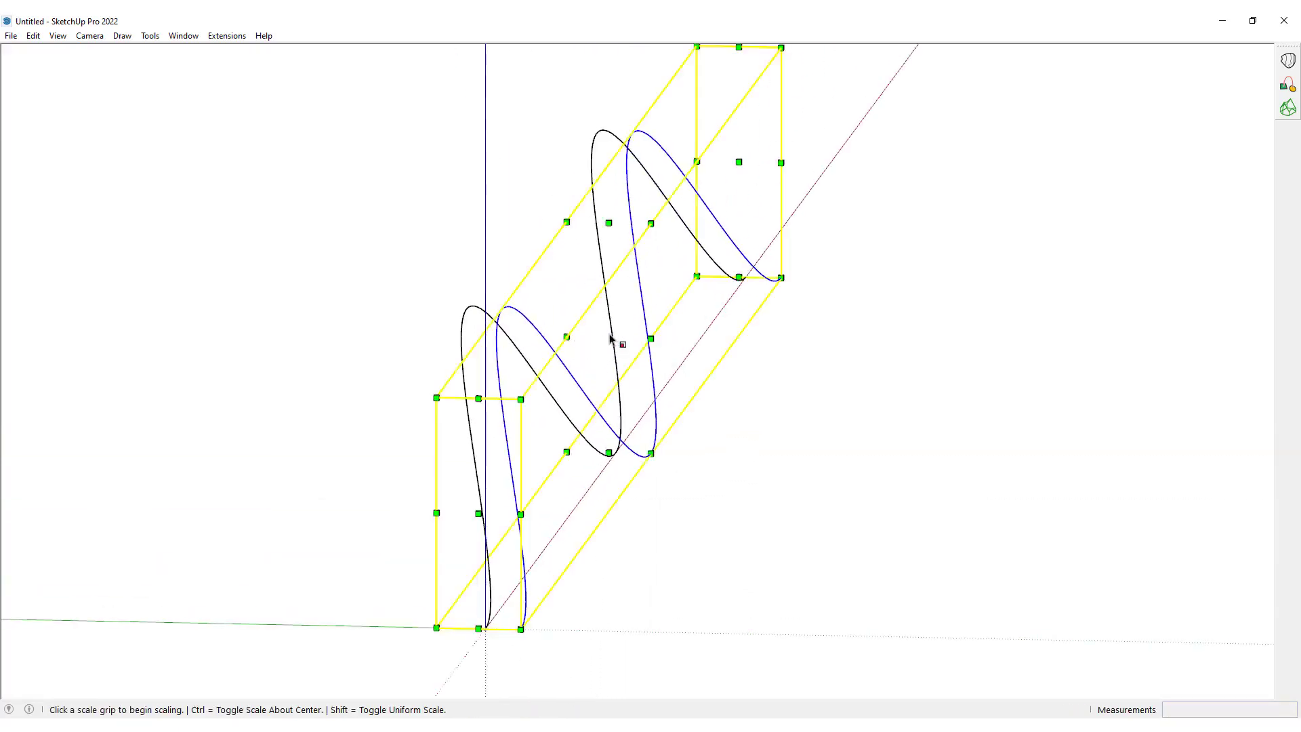
pyautogui.click(567, 336)
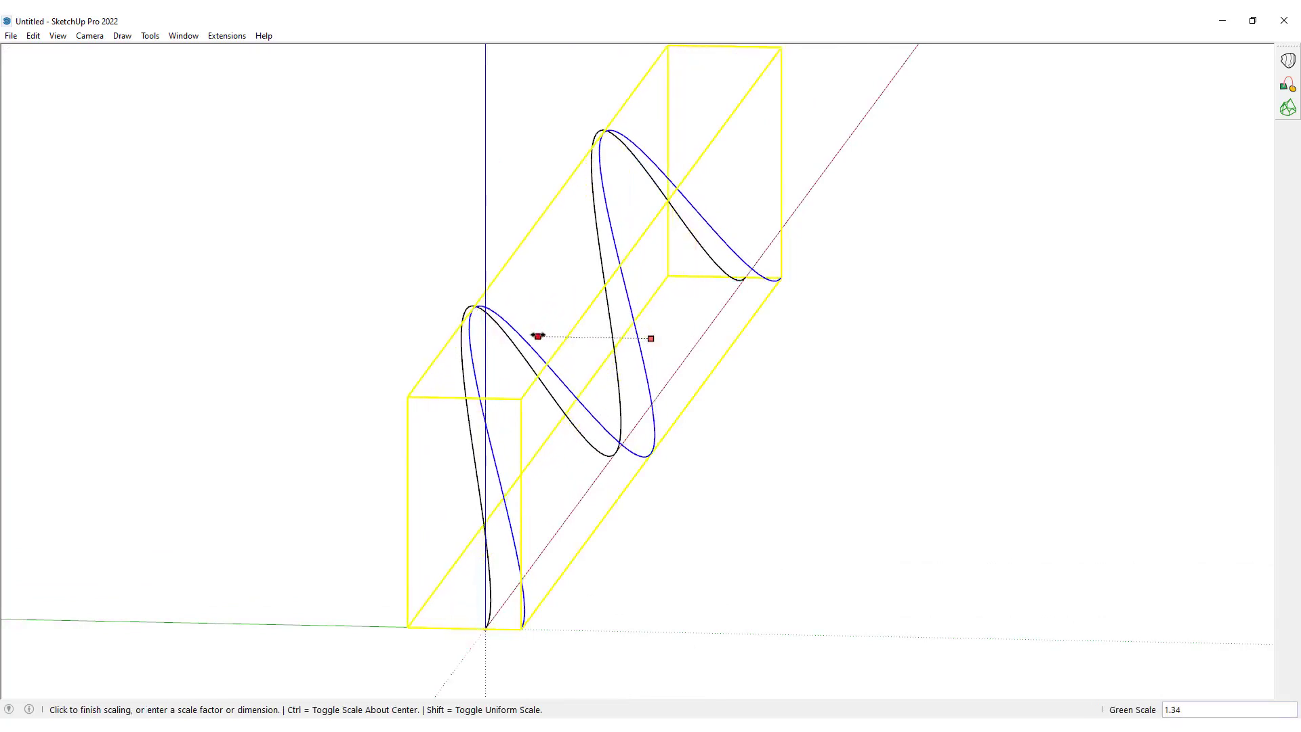
pyautogui.click(538, 336)
pyautogui.press('space')
# Copy both curves about 0.45 m downward along the blue axis.
pyautogui.moveTo(567, 339); pyautogui.dragTo(534, 393)
pyautogui.press('m')
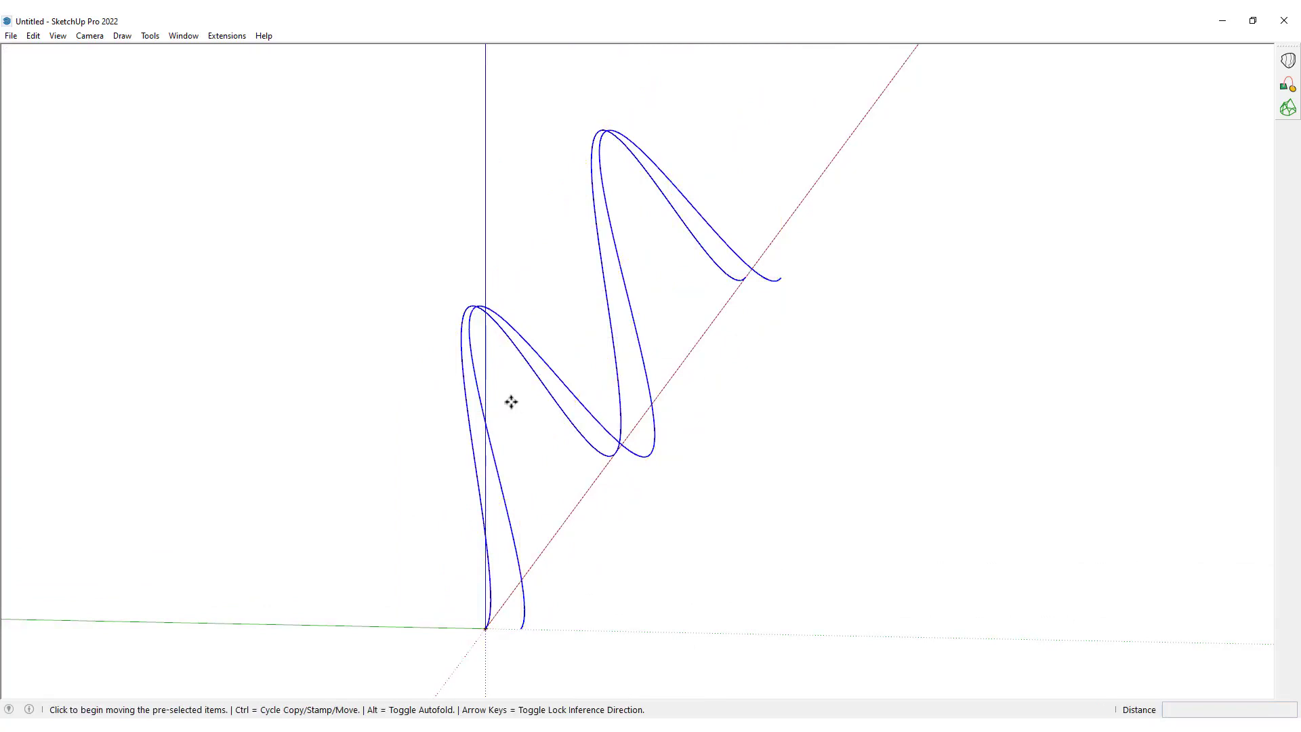
pyautogui.click(510, 402)
pyautogui.press('ctrl')
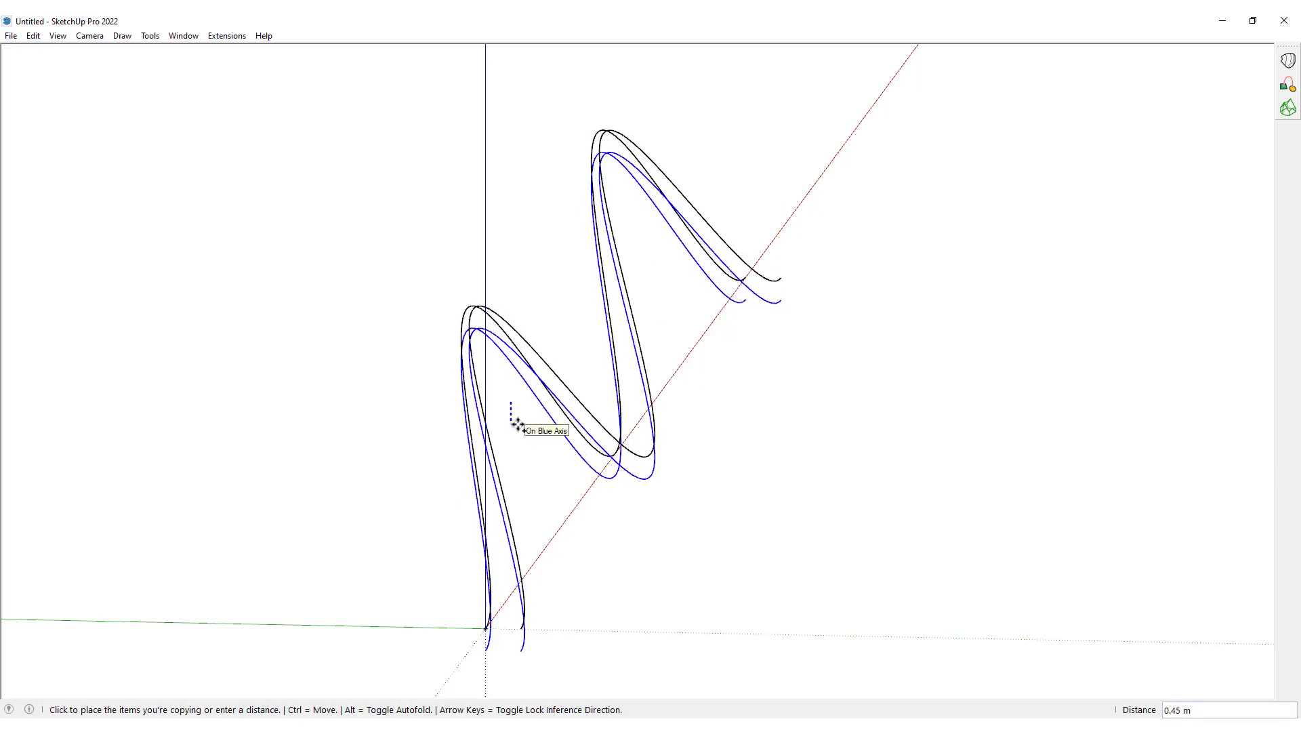
pyautogui.click(517, 424)
# Scale the two lower curves vertically to about 1.06, bringing their crests closer to the upper pair.
pyautogui.press('s')
pyautogui.click(590, 231)
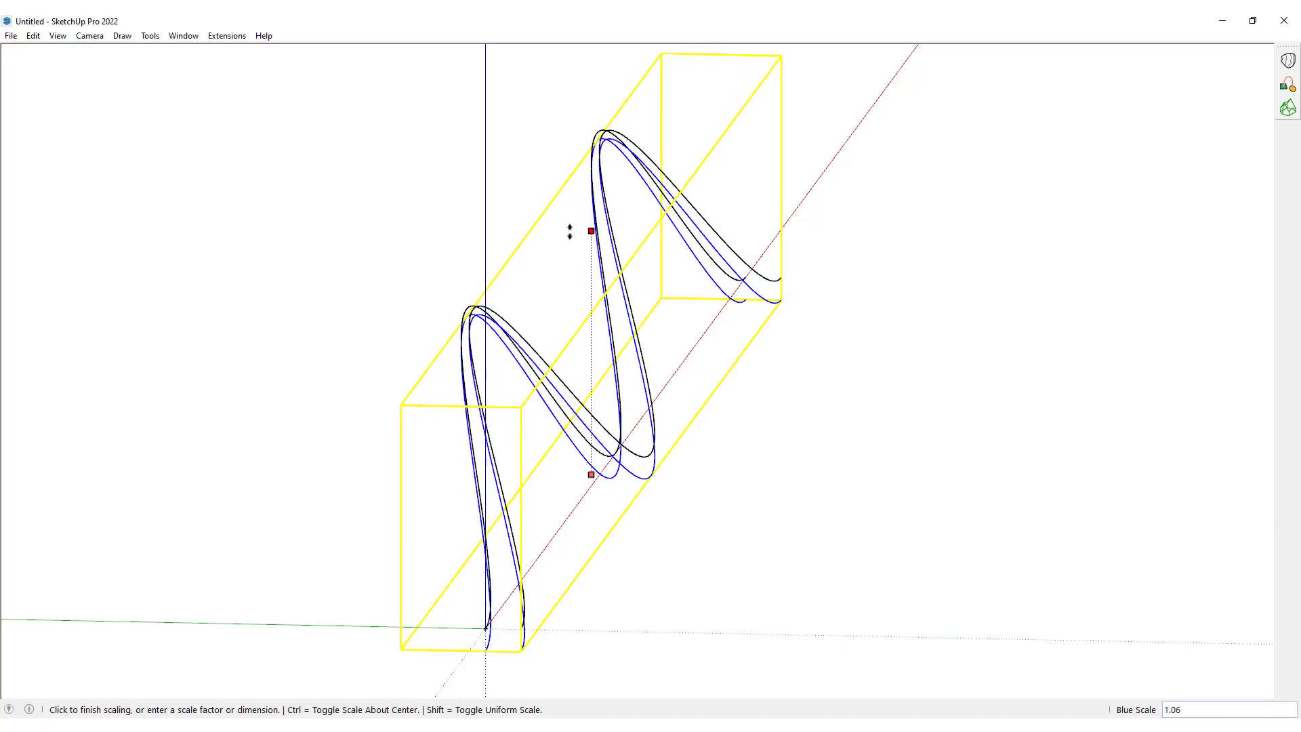
pyautogui.click(570, 232)
pyautogui.press('space')
pyautogui.moveTo(578, 289); pyautogui.dragTo(528, 289, button='middle')
pyautogui.click(448, 398)
# Start a Loft by Spline through the four cosine curves, picking all of them as the loft's contours.
pyautogui.scroll(5, 448, 397)
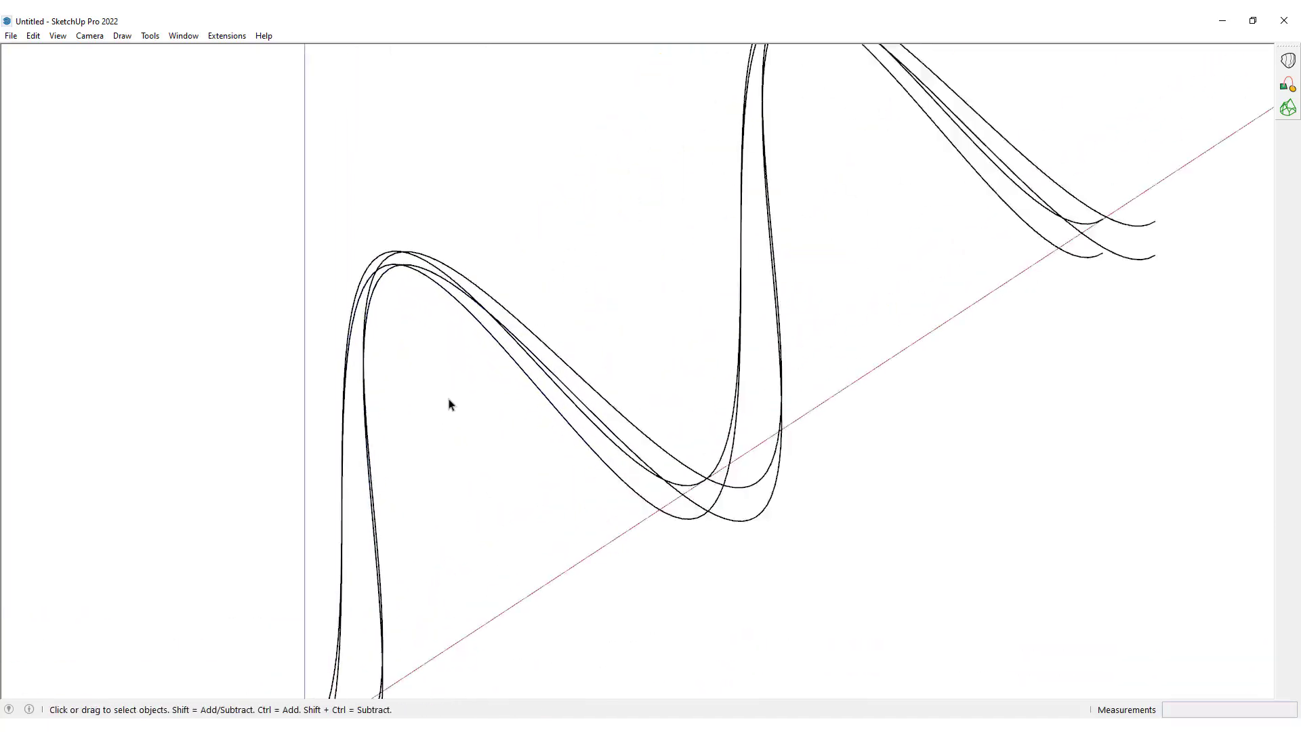
pyautogui.click(1288, 61)
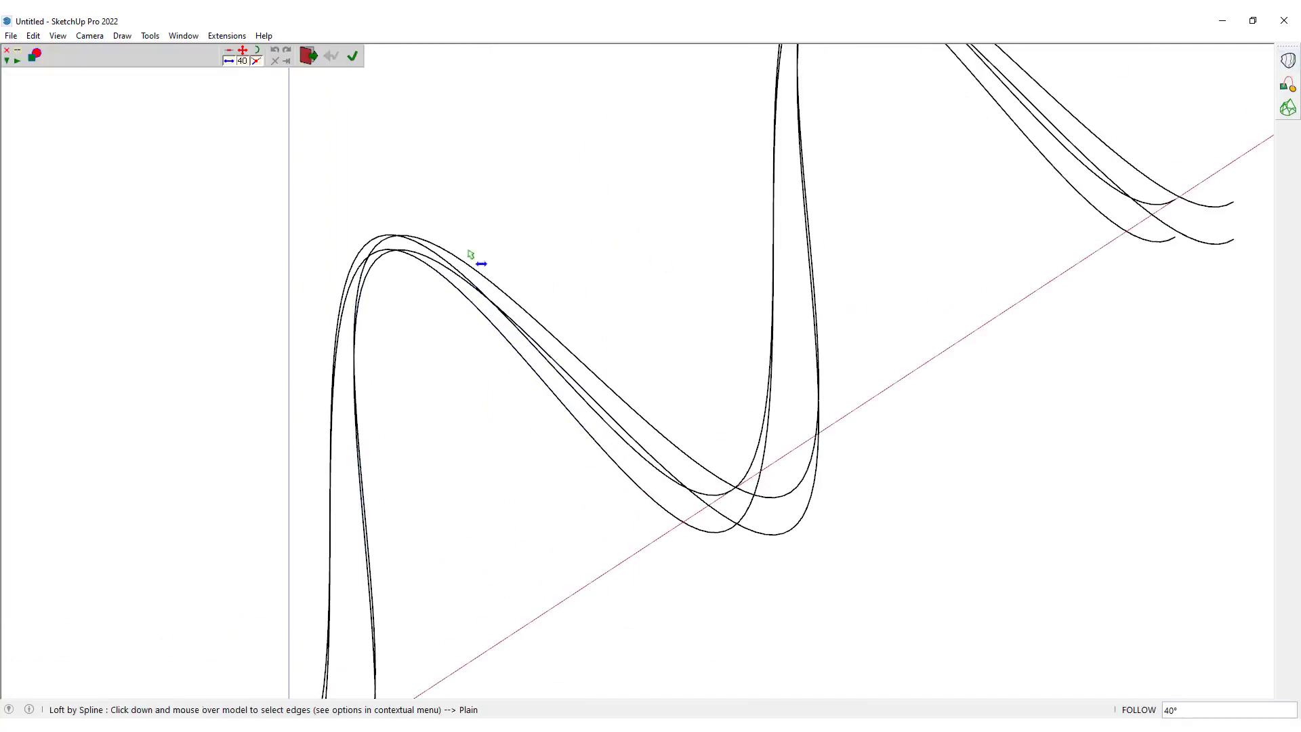
pyautogui.scroll(3, 407, 255)
pyautogui.moveTo(408, 256)
pyautogui.mouseDown()
pyautogui.moveTo(409, 224)
pyautogui.moveTo(351, 285)
pyautogui.mouseUp()
pyautogui.click(347, 282)
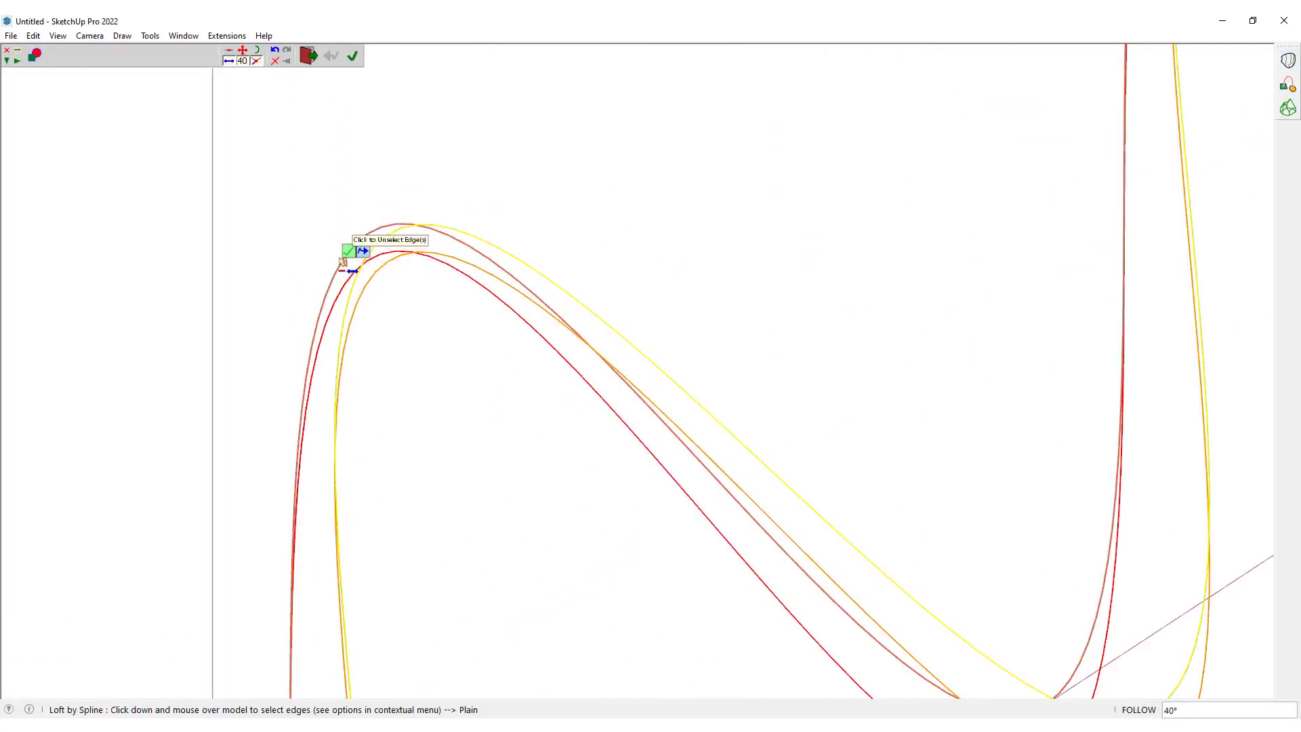
pyautogui.click(348, 249)
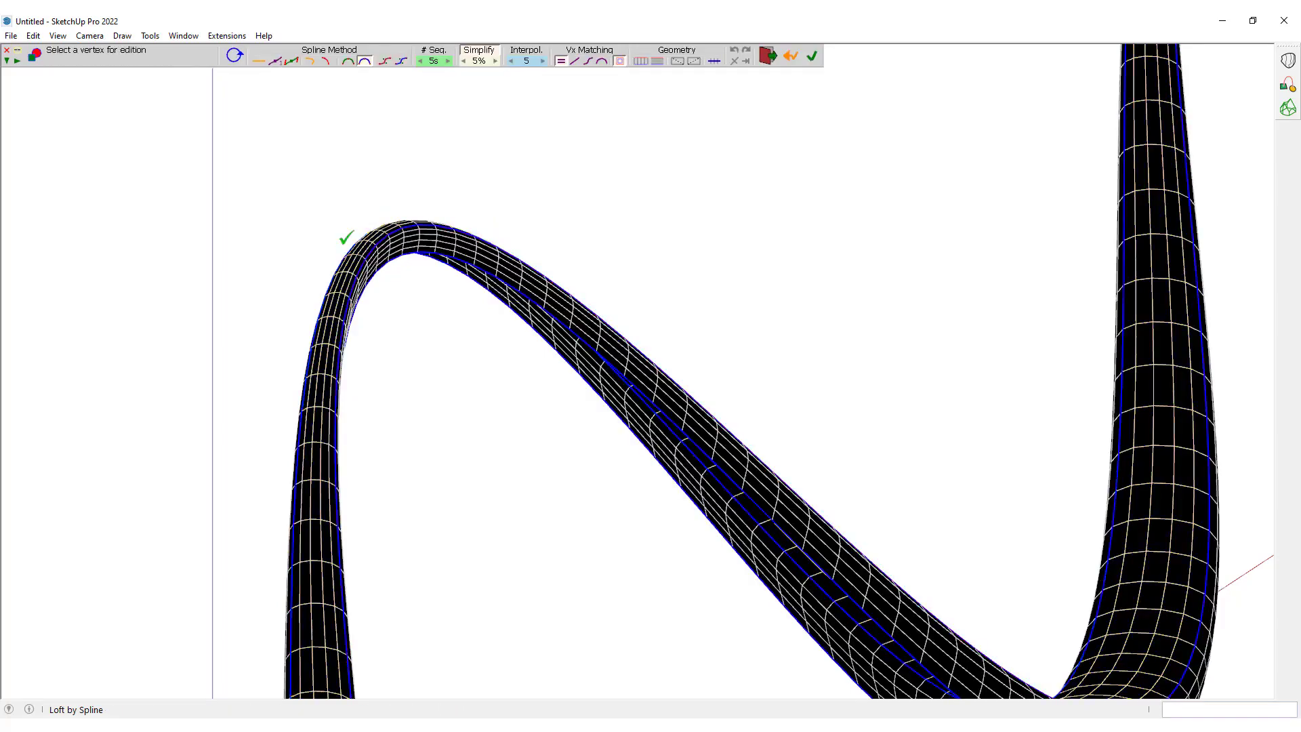
# Close the loft into a loop with connected-line junctions and 1 segment between curves, and generate the tube.
pyautogui.click(234, 56)
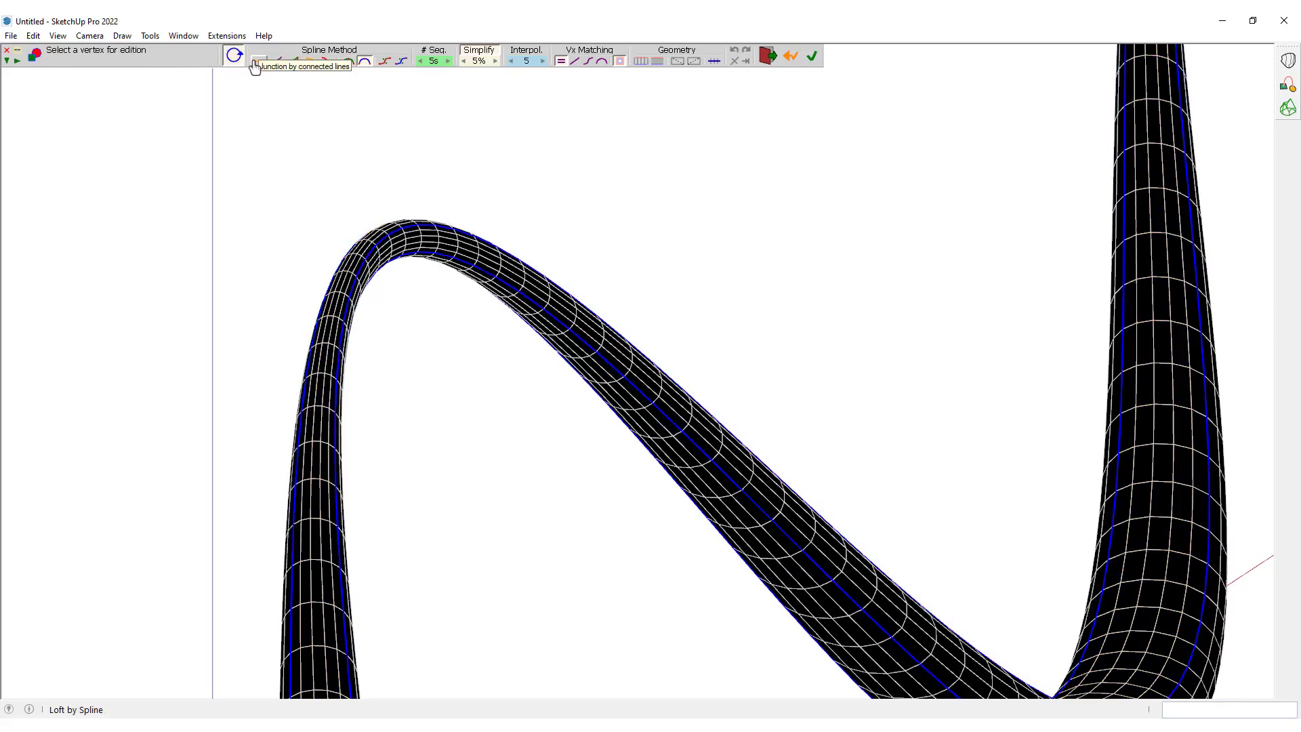
pyautogui.click(254, 64)
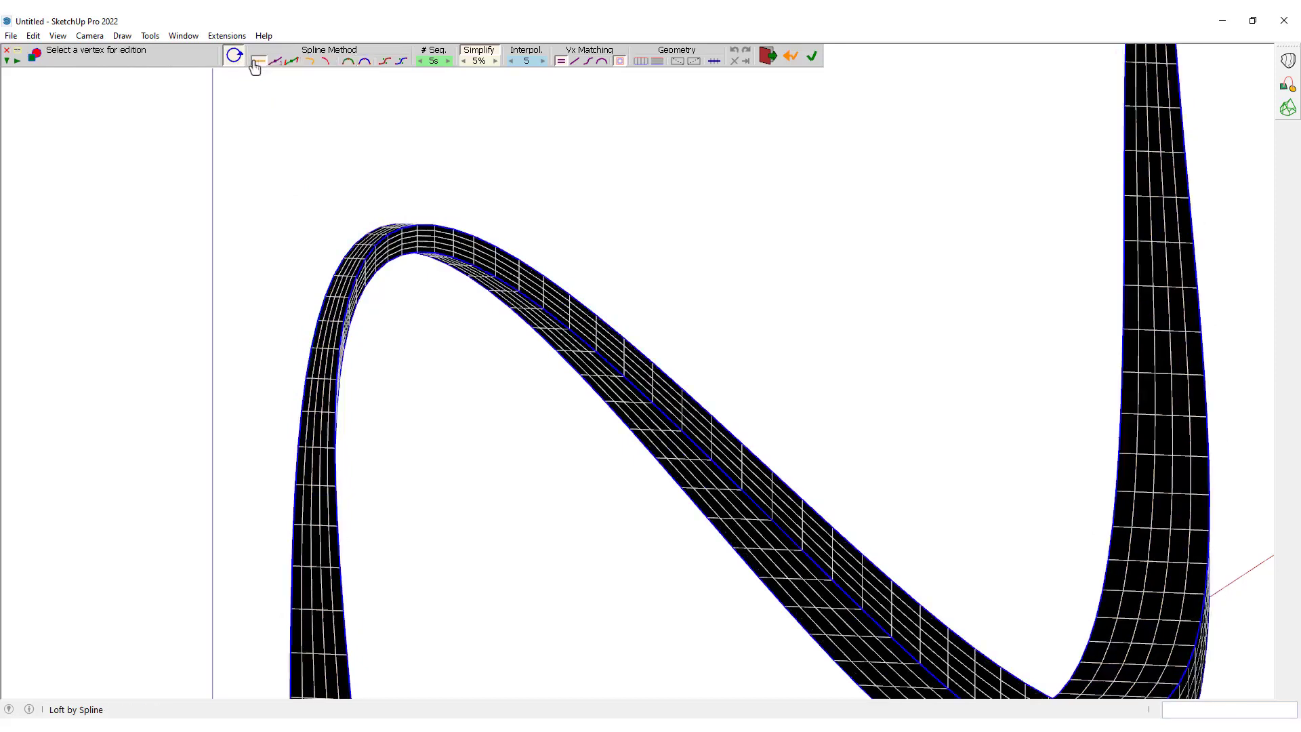
pyautogui.click(421, 63)
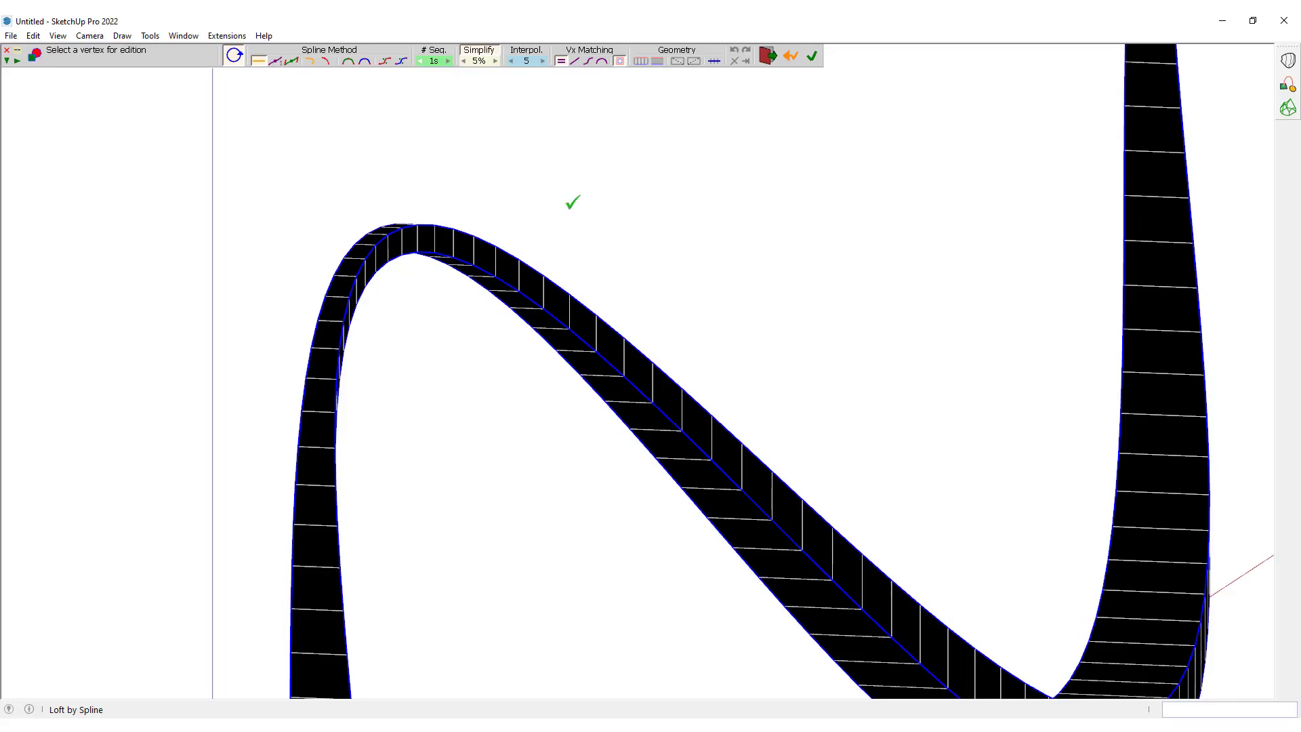
pyautogui.click(572, 202)
pyautogui.scroll(-6, 583, 162)
pyautogui.press('space')
# Soften the edges of the lofted tube group at a 21-degree angle with smooth normals and soften coplanar enabled.
pyautogui.moveTo(528, 304); pyautogui.dragTo(326, 278, button='middle')
pyautogui.moveTo(844, 280); pyautogui.dragTo(479, 409, button='middle')
pyautogui.scroll(4, 522, 443)
pyautogui.rightClick(520, 441)
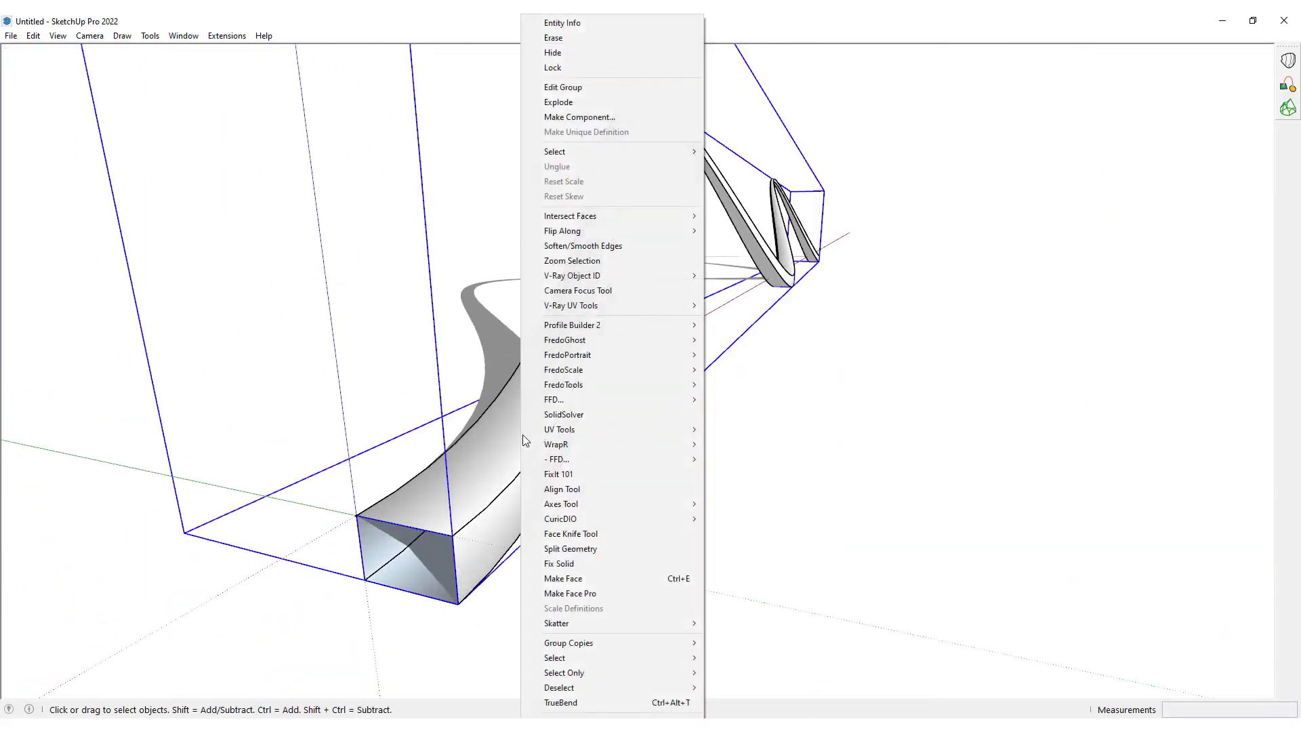
pyautogui.click(612, 252)
pyautogui.scroll(-5, 601, 270)
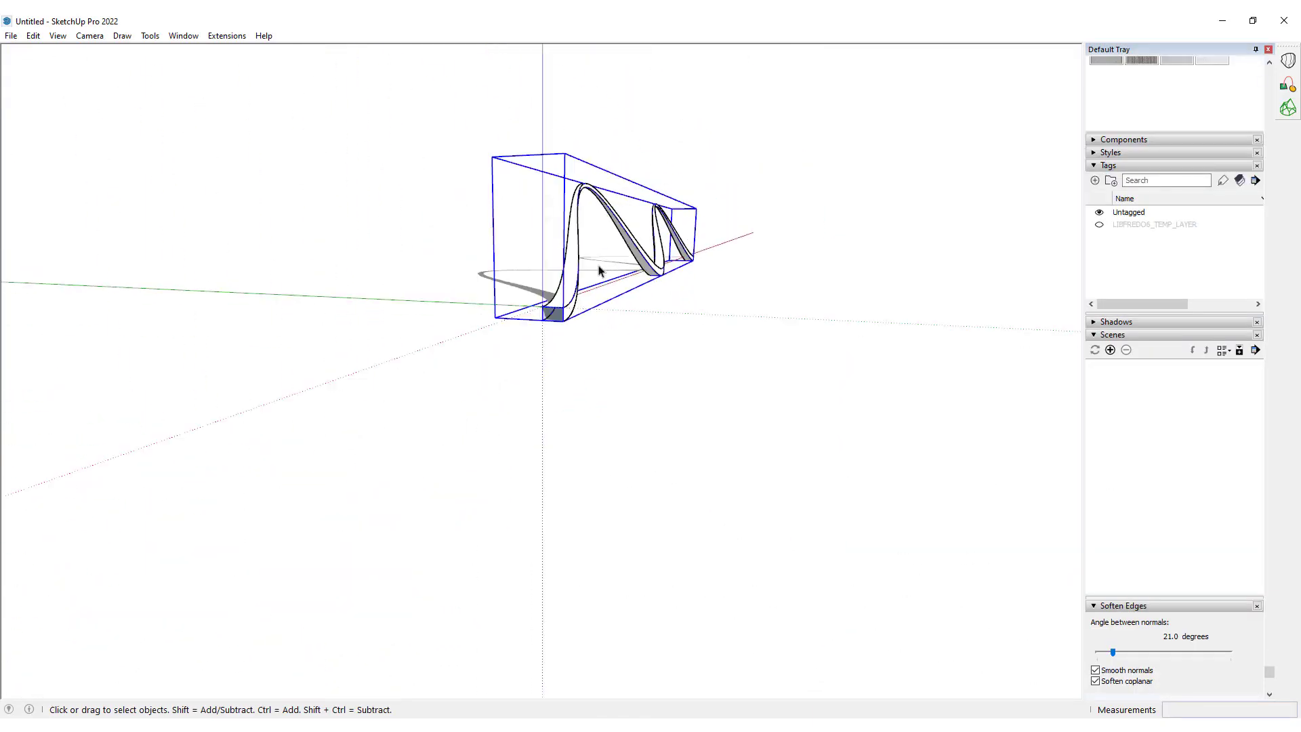
pyautogui.scroll(8, 523, 332)
pyautogui.scroll(-5, 523, 332)
# Examine the softened wave tube along its length, checking the crests, the dips and the open ends.
pyautogui.click(364, 410)
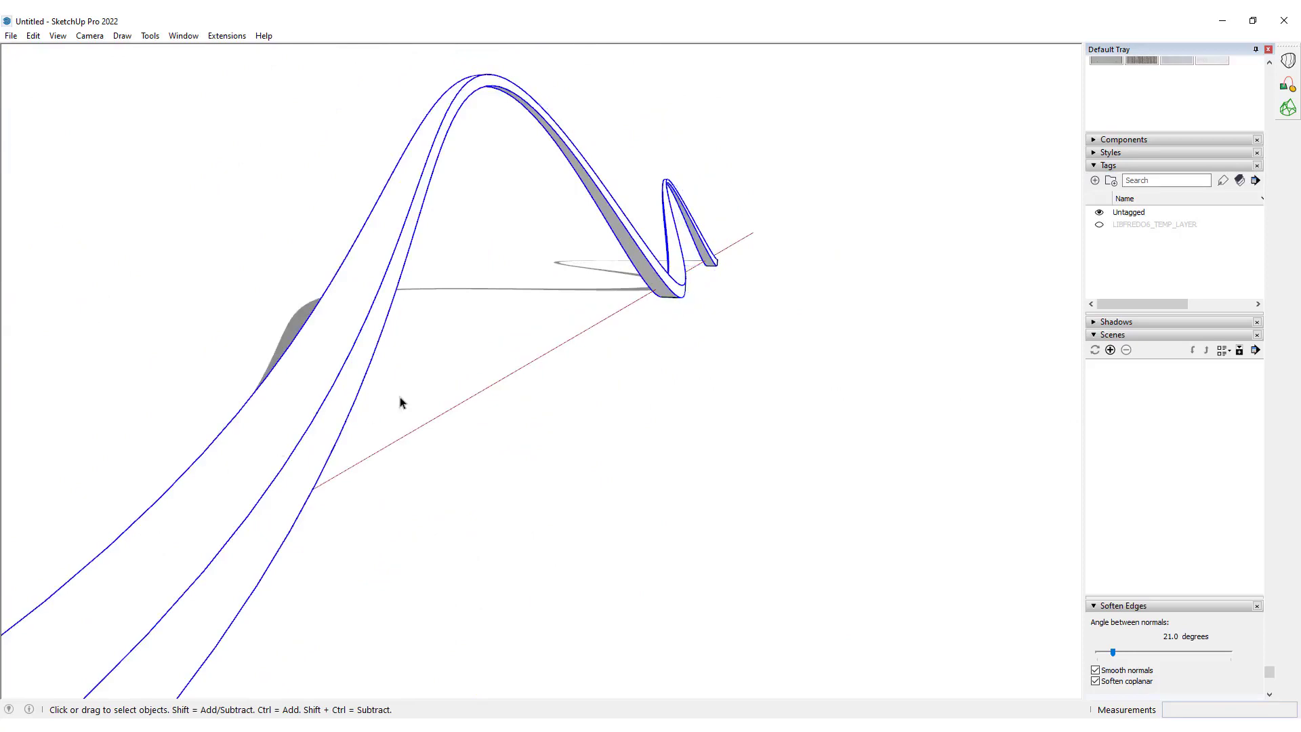
pyautogui.scroll(-3, 472, 393)
pyautogui.moveTo(633, 313); pyautogui.dragTo(456, 360, button='middle')
pyautogui.scroll(3, 457, 362)
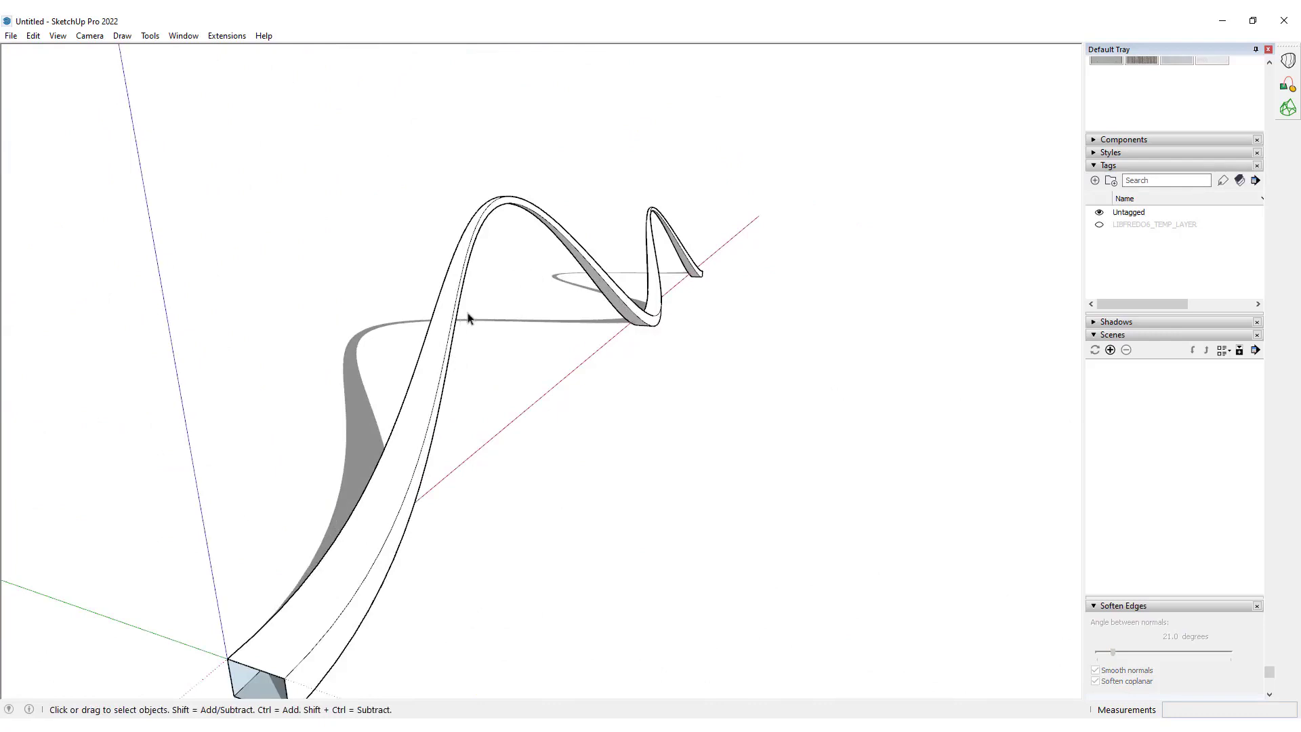
pyautogui.scroll(3, 470, 315)
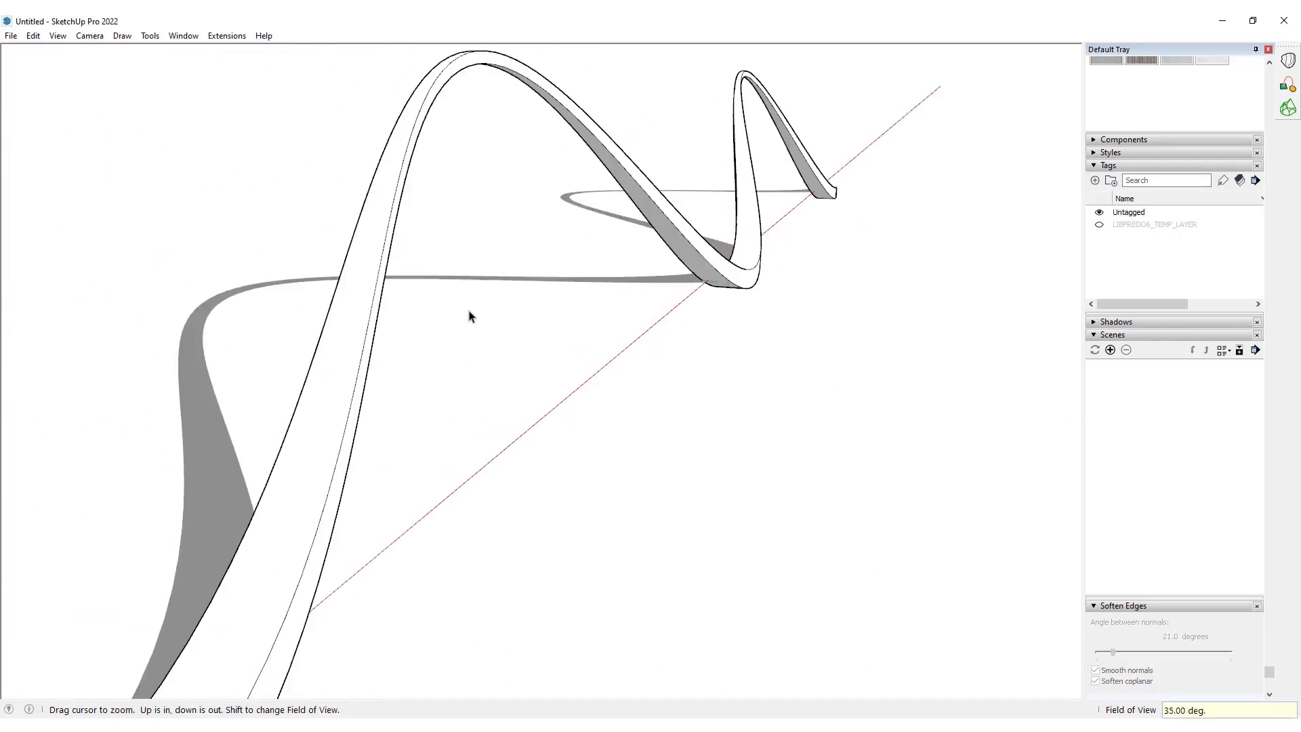
pyautogui.scroll(-5, 443, 354)
pyautogui.moveTo(516, 323); pyautogui.dragTo(343, 442, button='middle')
pyautogui.scroll(3, 499, 391)
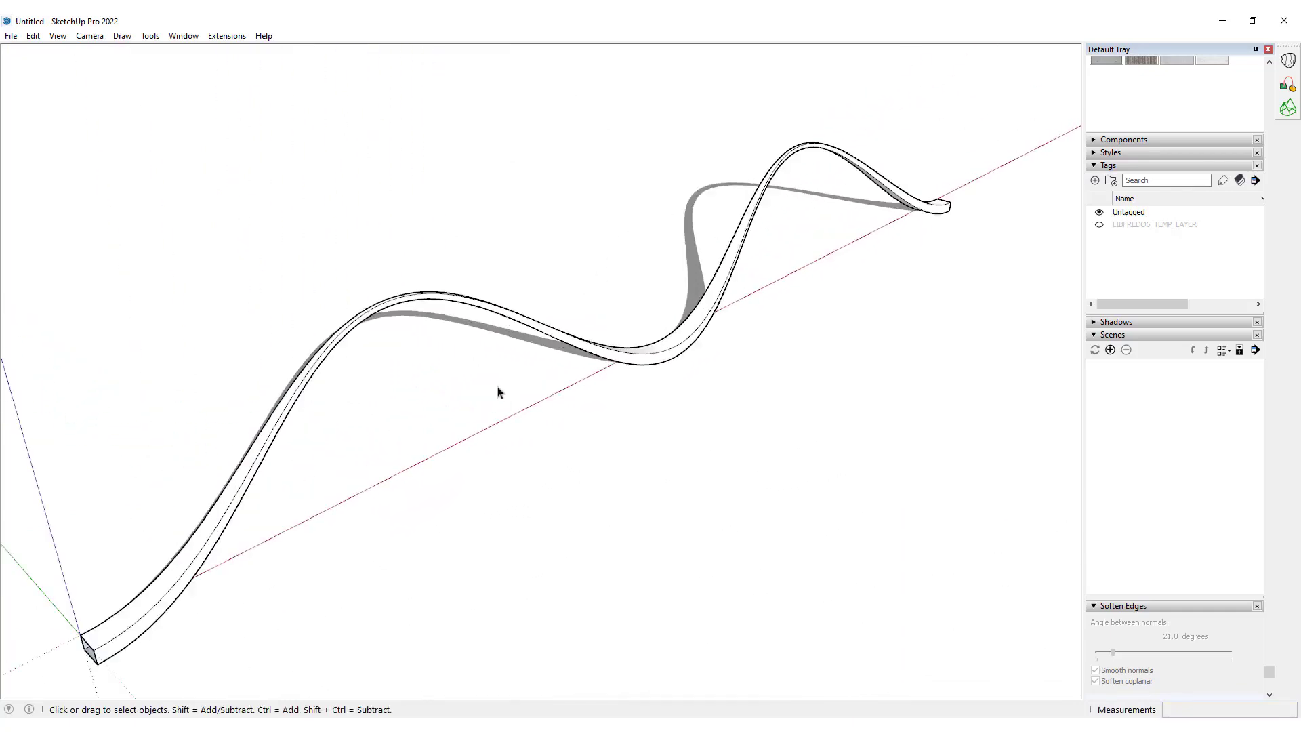
# Open the tube group for editing and cap its open end at the origin with a face.
pyautogui.click(640, 355)
pyautogui.moveTo(181, 574); pyautogui.dragTo(560, 400, button='middle')
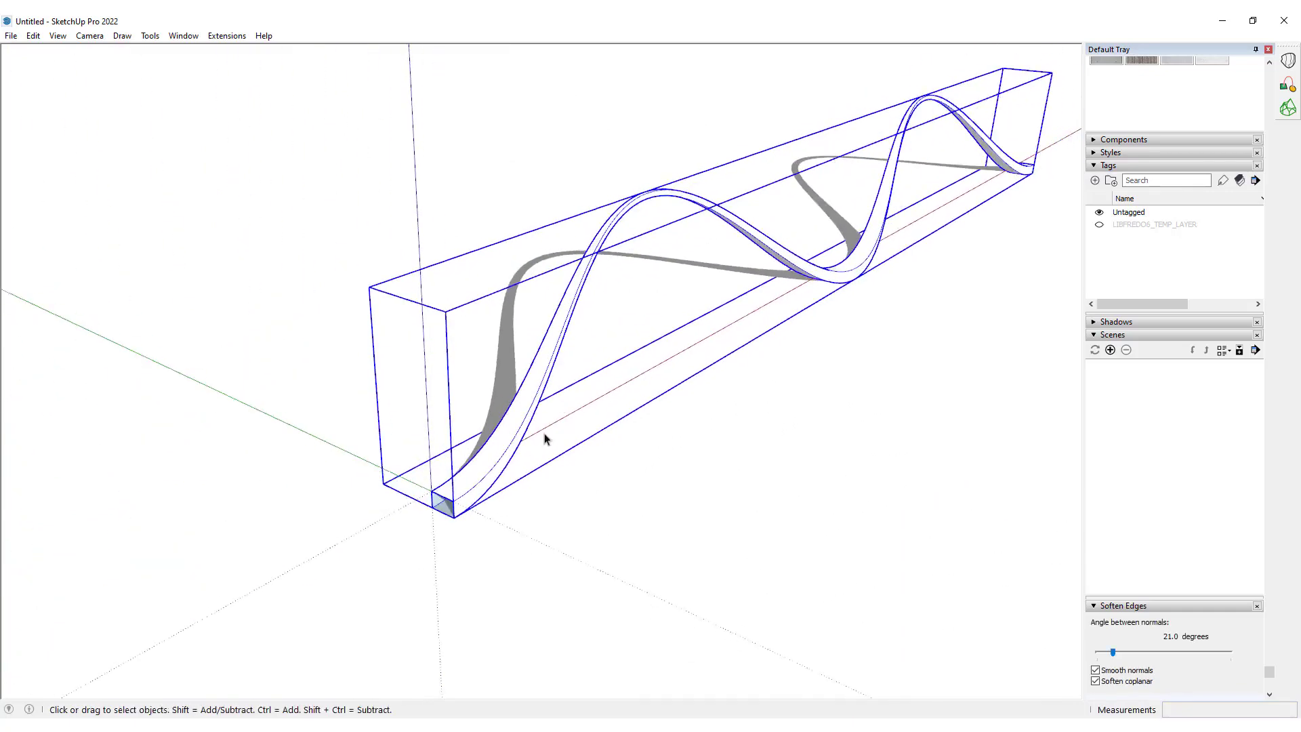
pyautogui.scroll(4, 521, 477)
pyautogui.doubleClick(415, 502)
pyautogui.press('F4')
pyautogui.scroll(3, 485, 424)
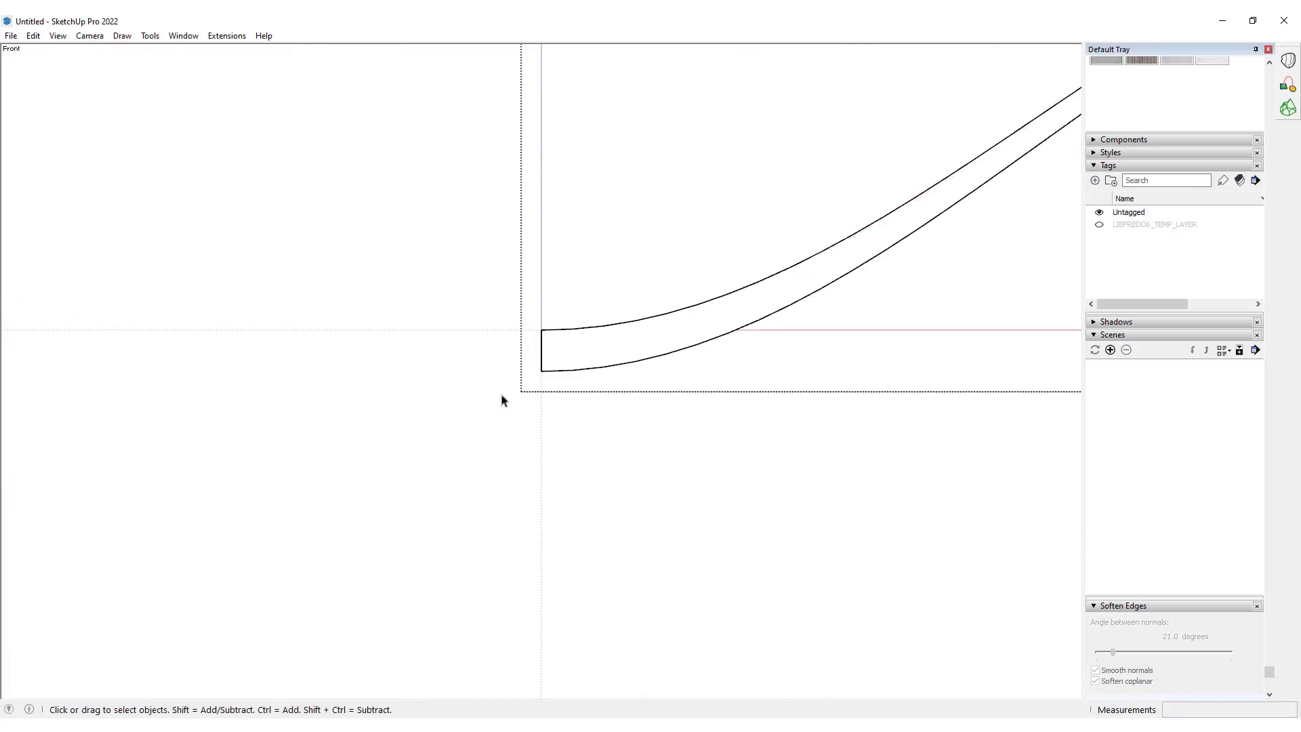
pyautogui.moveTo(525, 291); pyautogui.dragTo(571, 474)
pyautogui.scroll(-3, 172, 357)
pyautogui.scroll(4, 386, 366)
# Cap the tube's open far end along the red axis with a face and leave the group.
pyautogui.scroll(-6, 317, 332)
pyautogui.scroll(-2, 562, 363)
pyautogui.keyDown('shift'); pyautogui.moveTo(810, 355); pyautogui.dragTo(305, 353, button='middle'); pyautogui.keyUp('shift')
pyautogui.scroll(3, 625, 372)
pyautogui.scroll(2, 710, 313)
pyautogui.moveTo(699, 306); pyautogui.dragTo(757, 513)
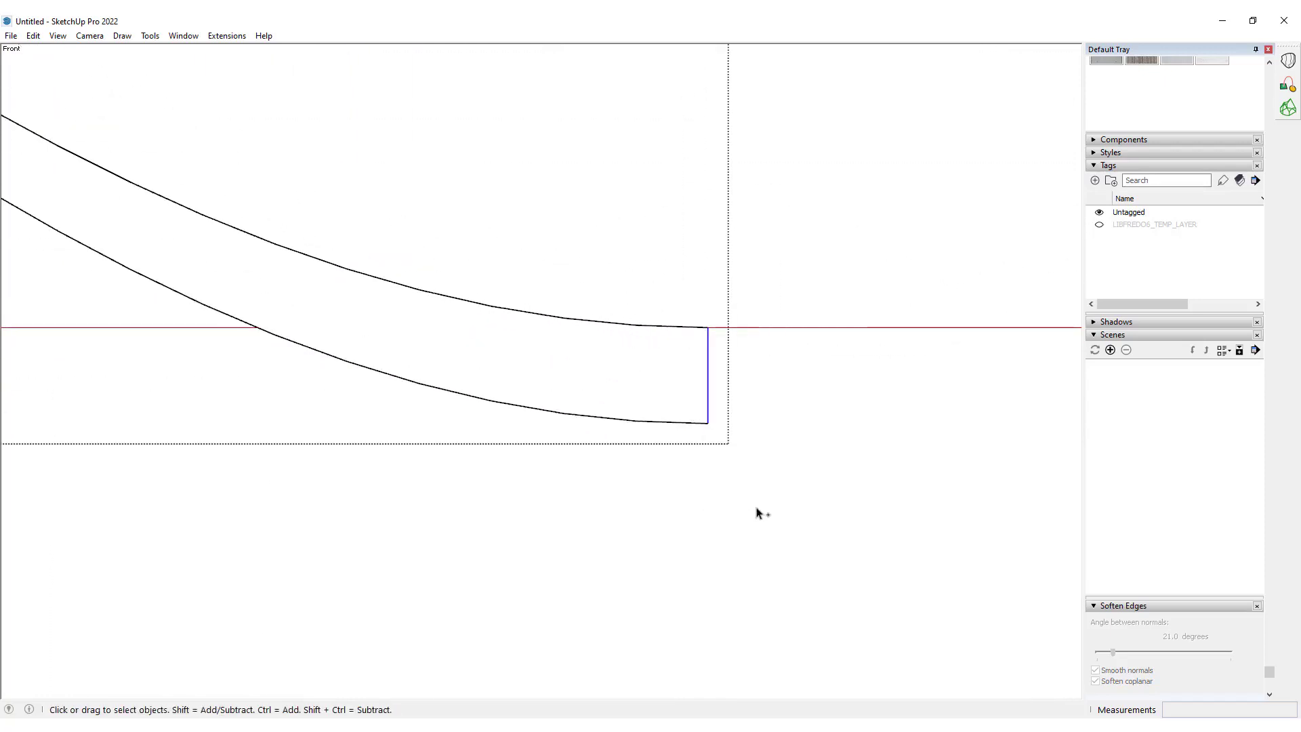
pyautogui.click(755, 514)
pyautogui.moveTo(691, 421); pyautogui.dragTo(637, 441, button='middle')
pyautogui.scroll(-5, 715, 417)
pyautogui.click(782, 380)
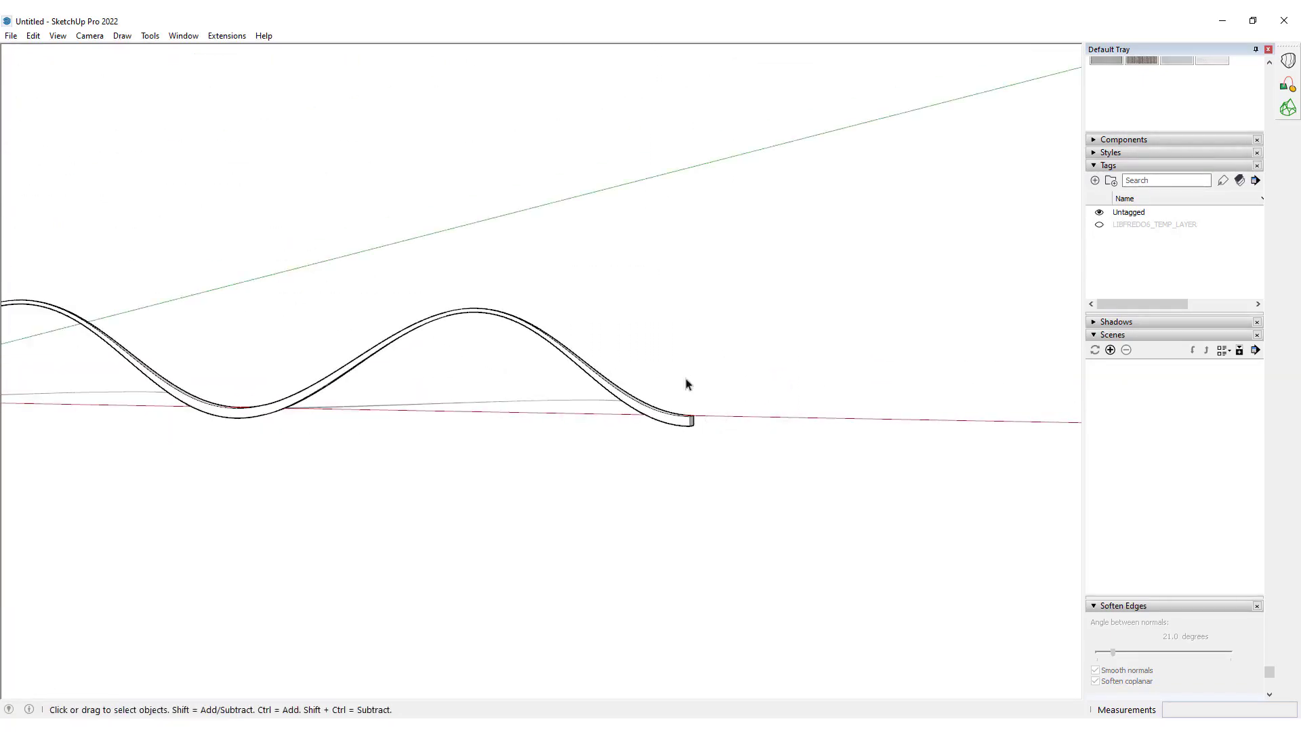
# Examine the capped wave tube from both ends, checking the end faces and the overall shape.
pyautogui.scroll(-3, 528, 434)
pyautogui.scroll(4, 348, 464)
pyautogui.moveTo(349, 464); pyautogui.dragTo(479, 406, button='middle')
pyautogui.scroll(4, 258, 485)
pyautogui.scroll(-4, 180, 380)
pyautogui.moveTo(579, 282)
pyautogui.mouseDown(button='middle')
pyautogui.moveTo(610, 445)
pyautogui.moveTo(623, 420)
pyautogui.mouseUp(button='middle')
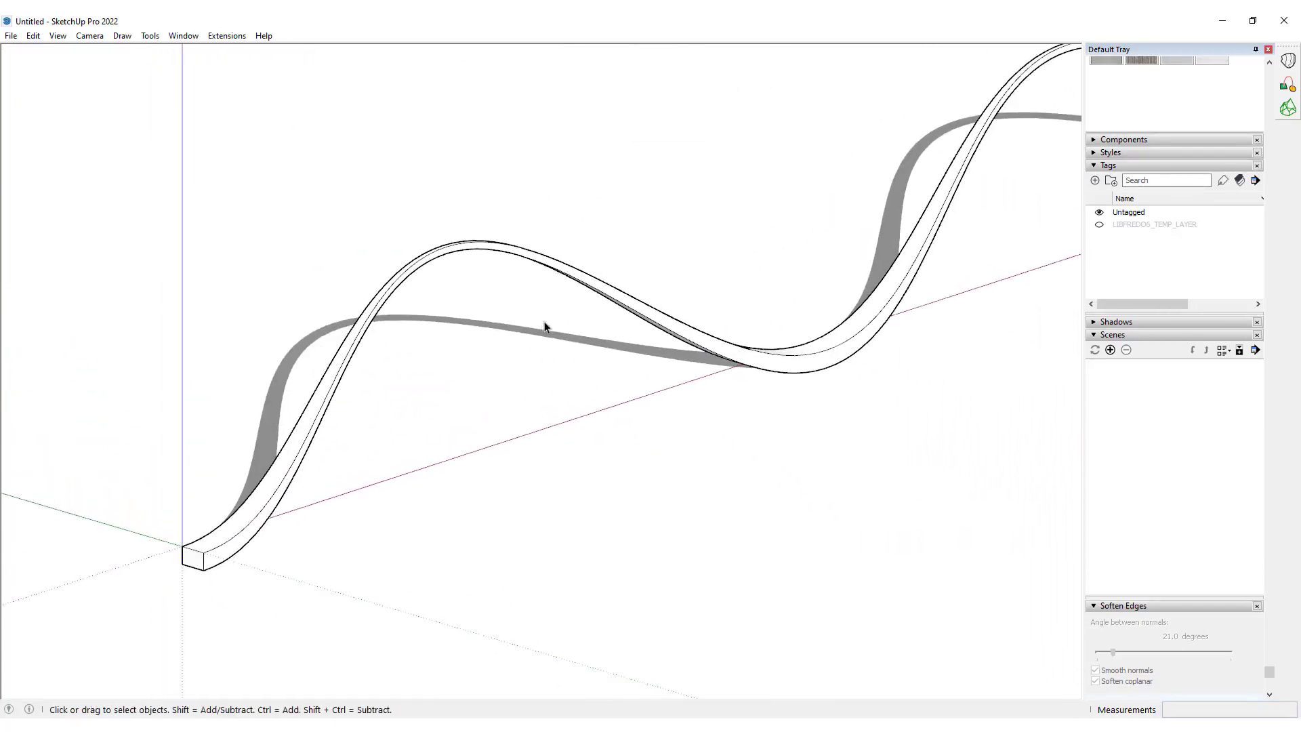
pyautogui.scroll(-3, 544, 327)
pyautogui.moveTo(542, 325); pyautogui.dragTo(704, 333, button='middle')
# Mirror a copy of the wave tube across a plane running parallel to the red axis through its crests.
pyautogui.hotkey('ctrl', '1')
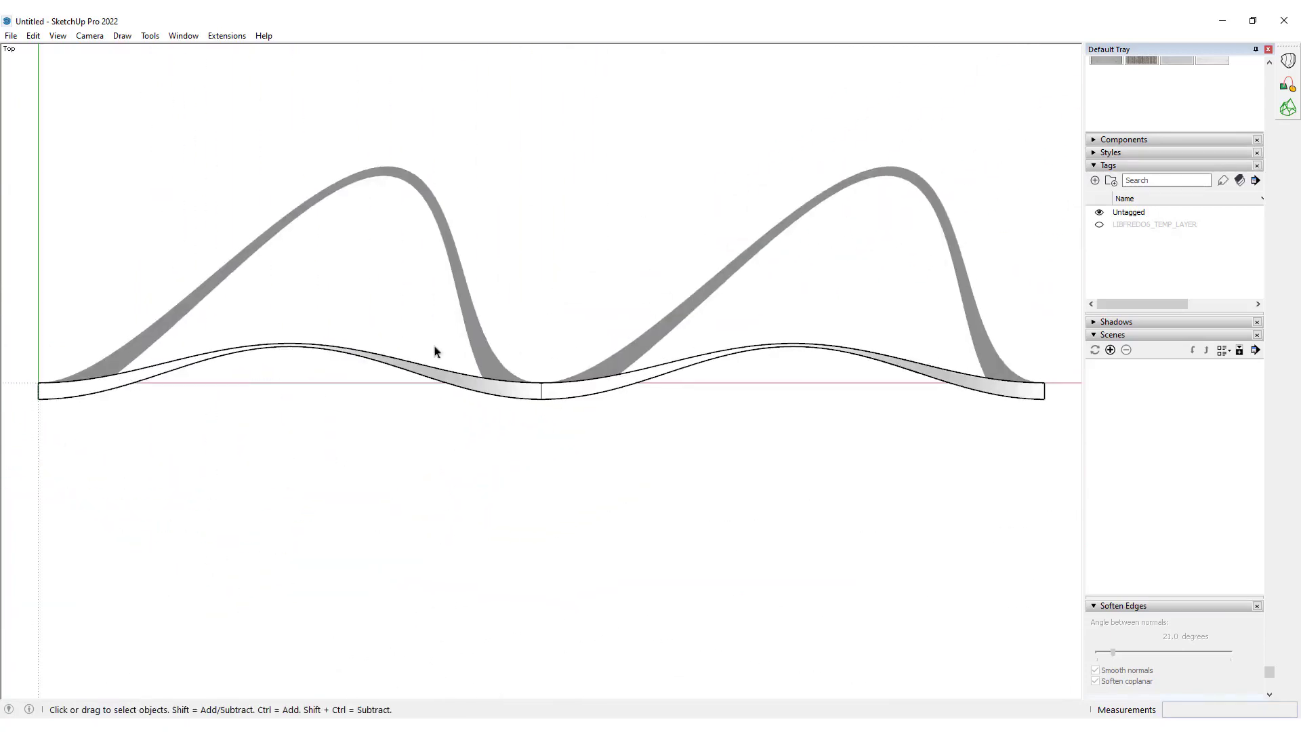
pyautogui.scroll(3, 381, 369)
pyautogui.click(397, 369)
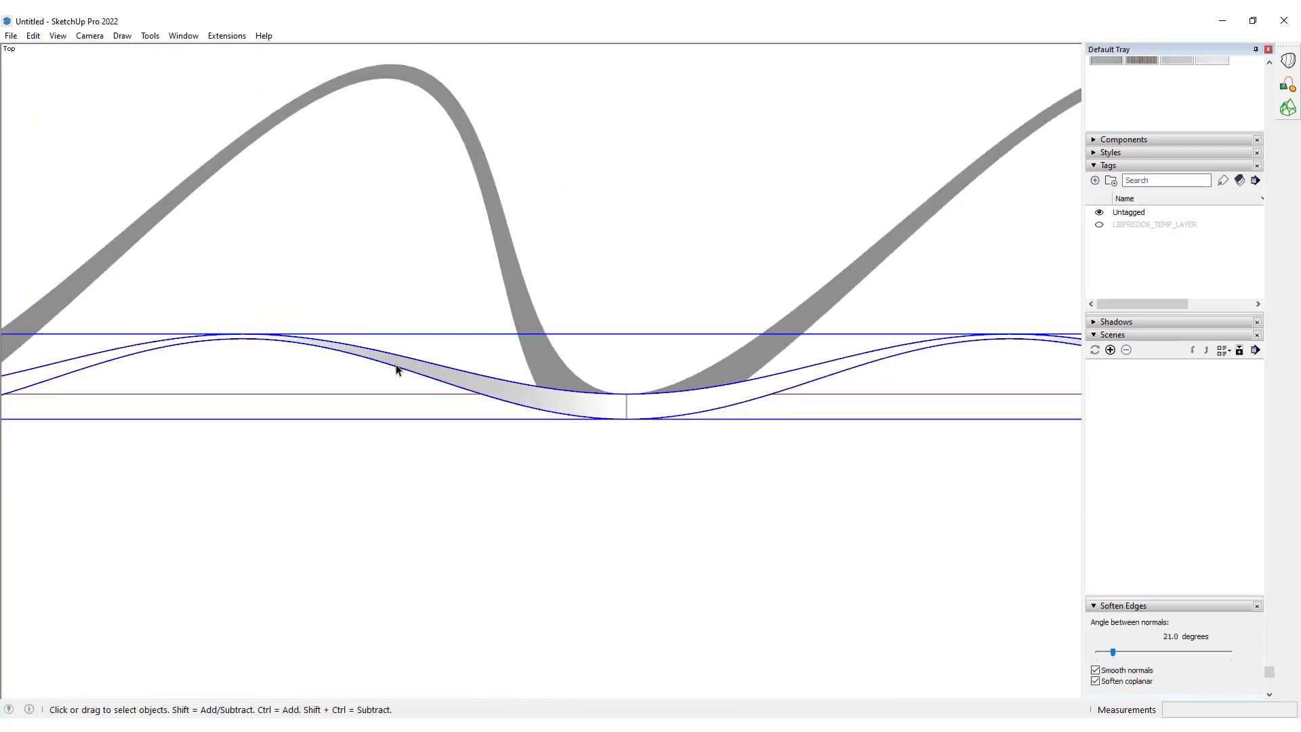
pyautogui.hotkey('shift', 'm')
pyautogui.scroll(5, 252, 330)
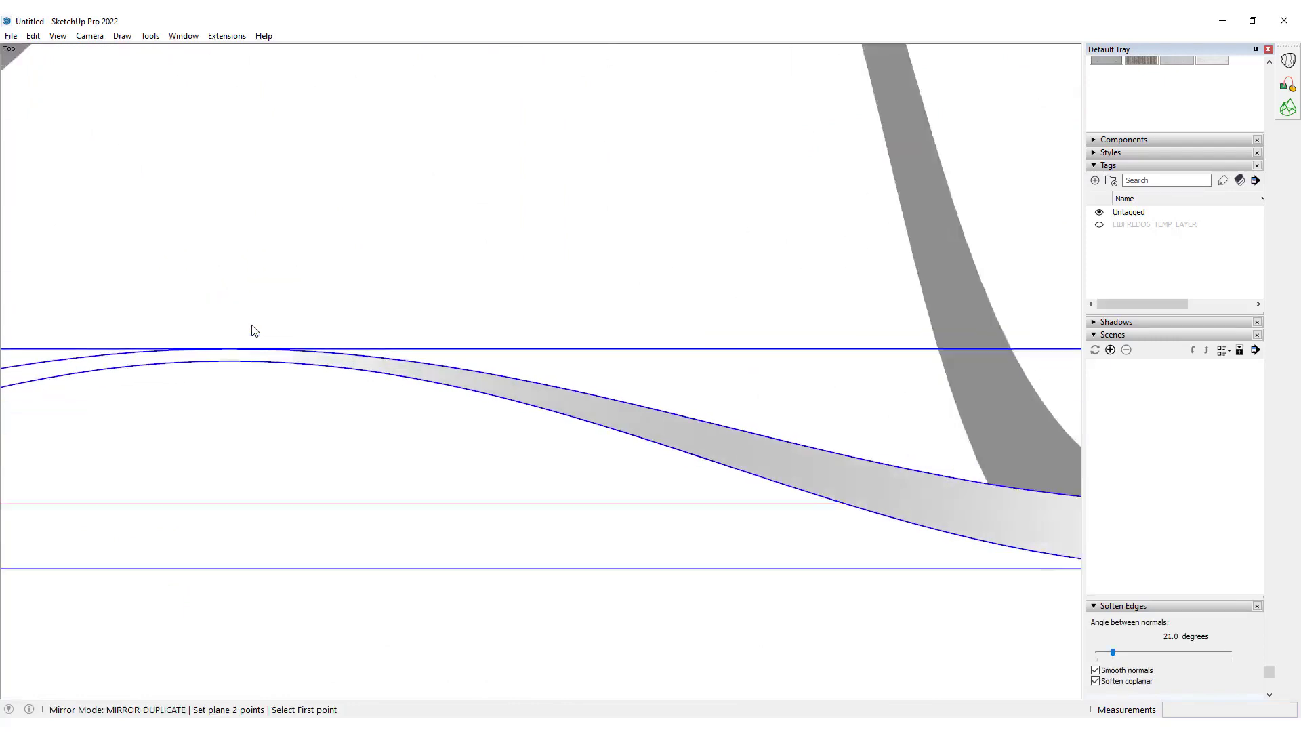
pyautogui.click(230, 354)
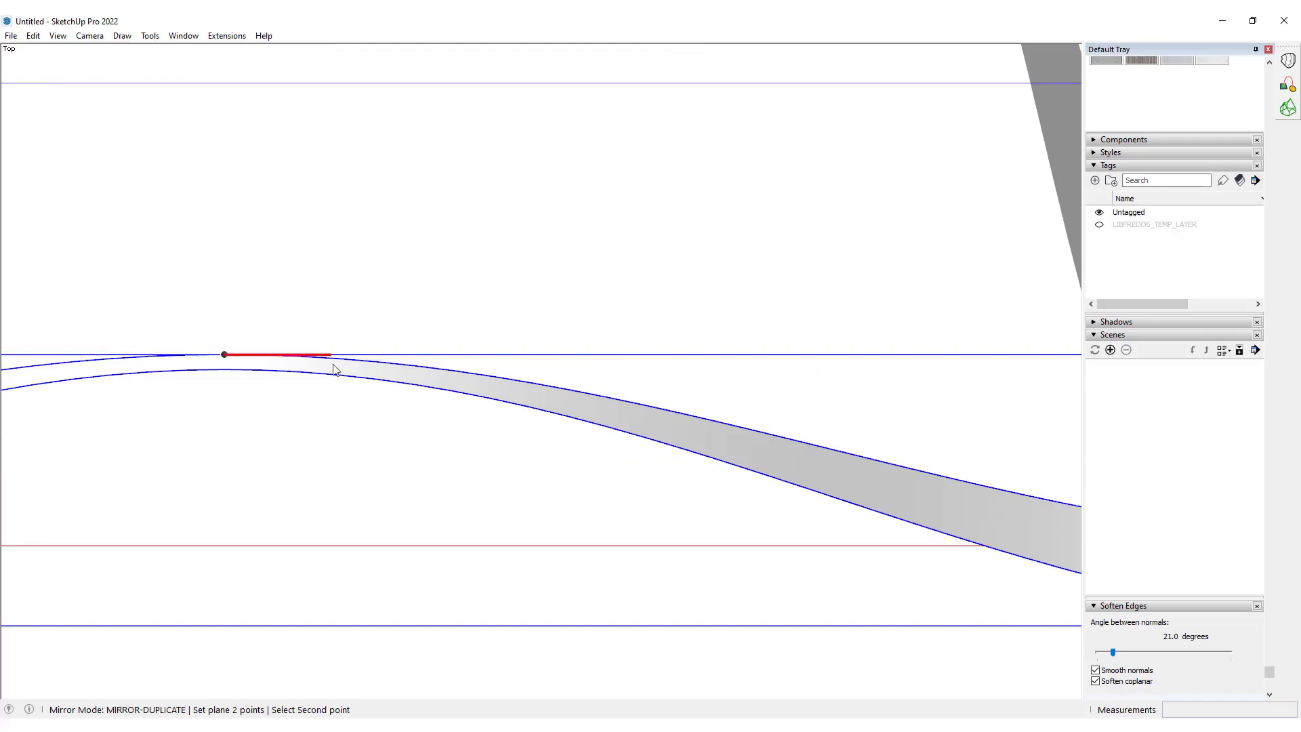
pyautogui.click(432, 354)
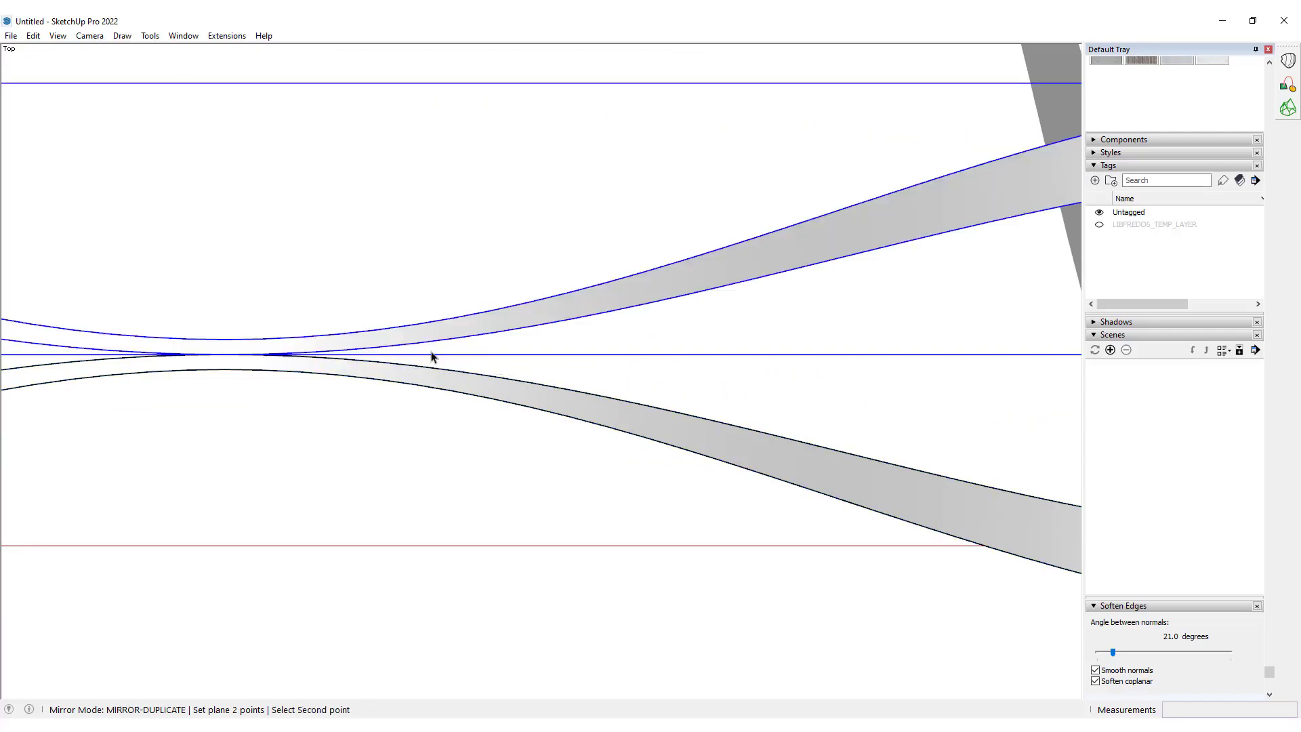
pyautogui.scroll(-5, 430, 354)
pyautogui.scroll(3, 434, 353)
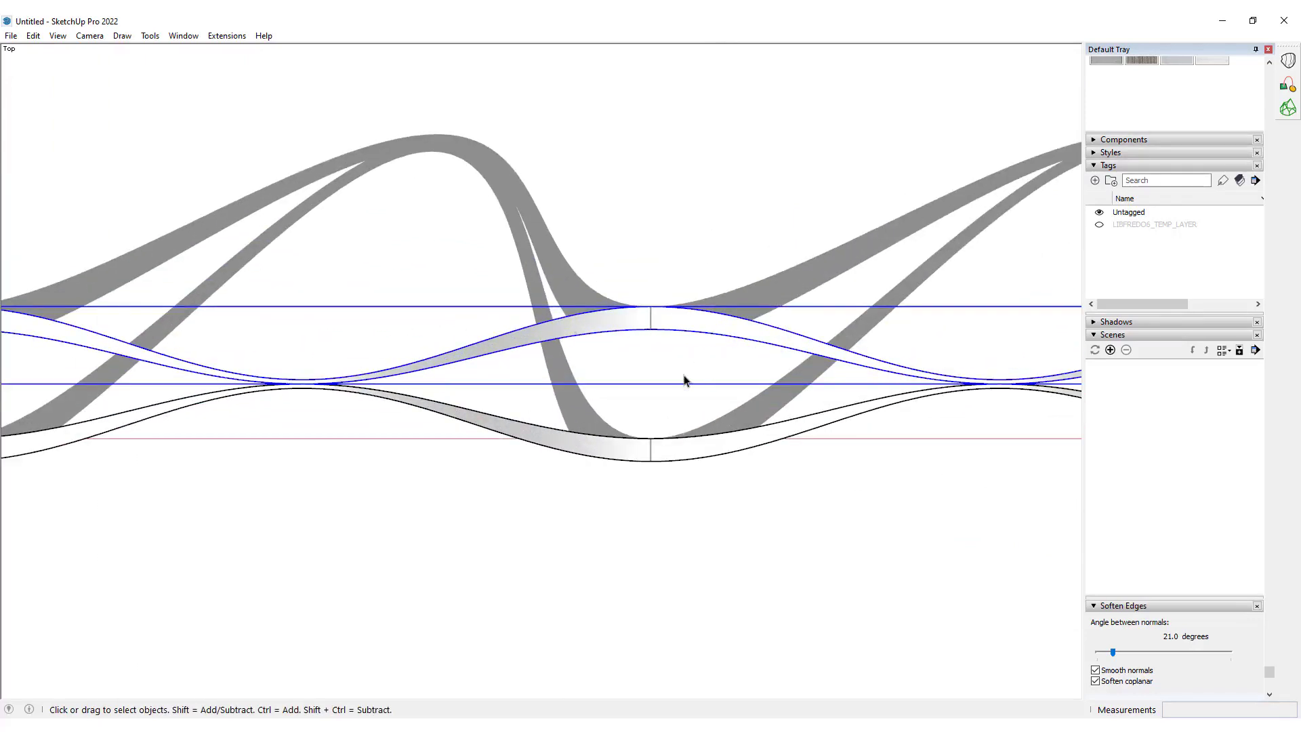
pyautogui.scroll(-3, 674, 395)
pyautogui.click(561, 460)
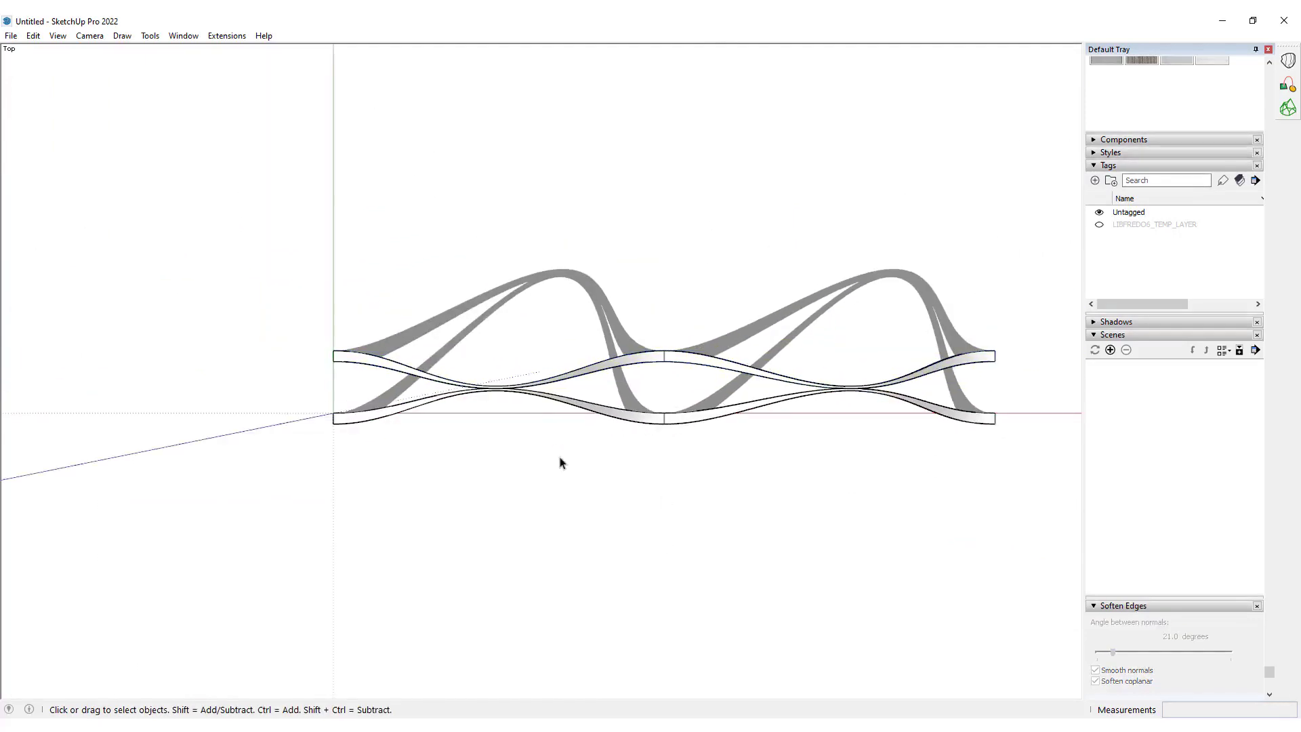
# In front view, draw a shallow upward arc about 43.4 m long joining the upper corners of the tube's two ends.
pyautogui.press('F3')
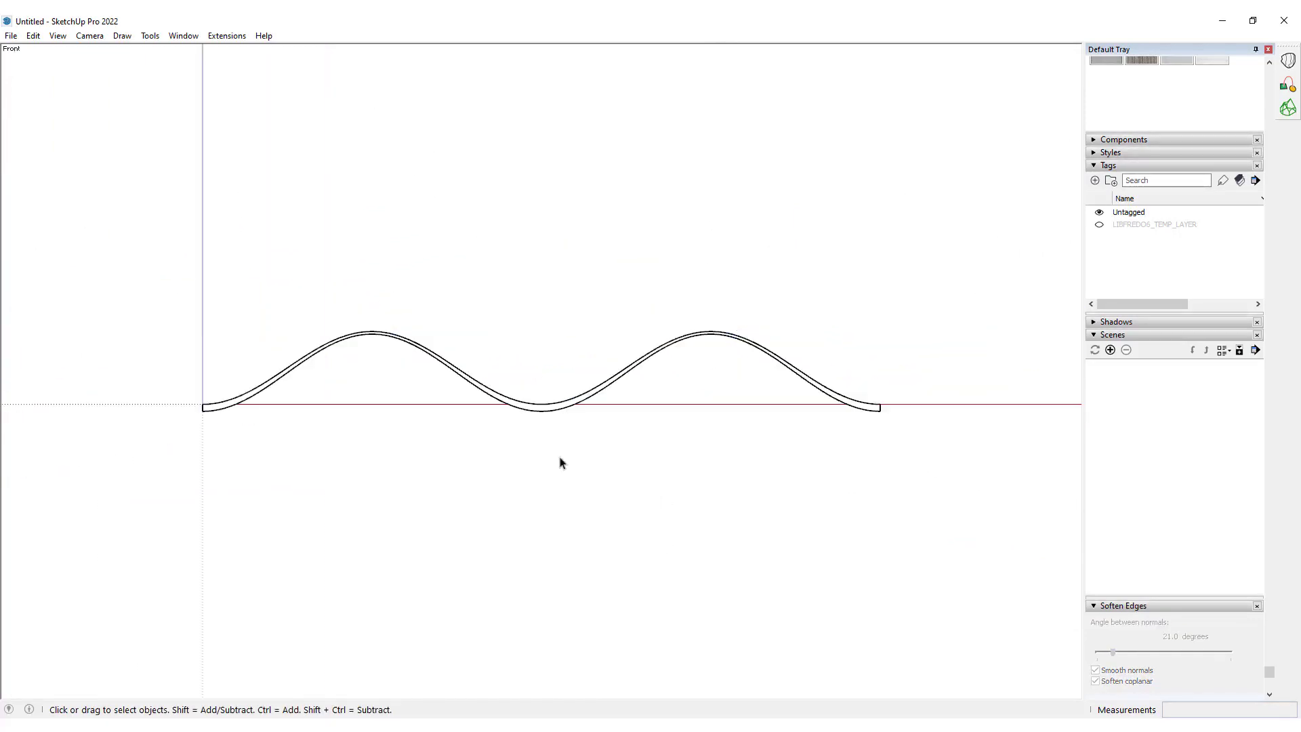
pyautogui.press('a')
pyautogui.scroll(5, 207, 380)
pyautogui.click(198, 364)
pyautogui.scroll(-5, 346, 381)
pyautogui.scroll(5, 800, 373)
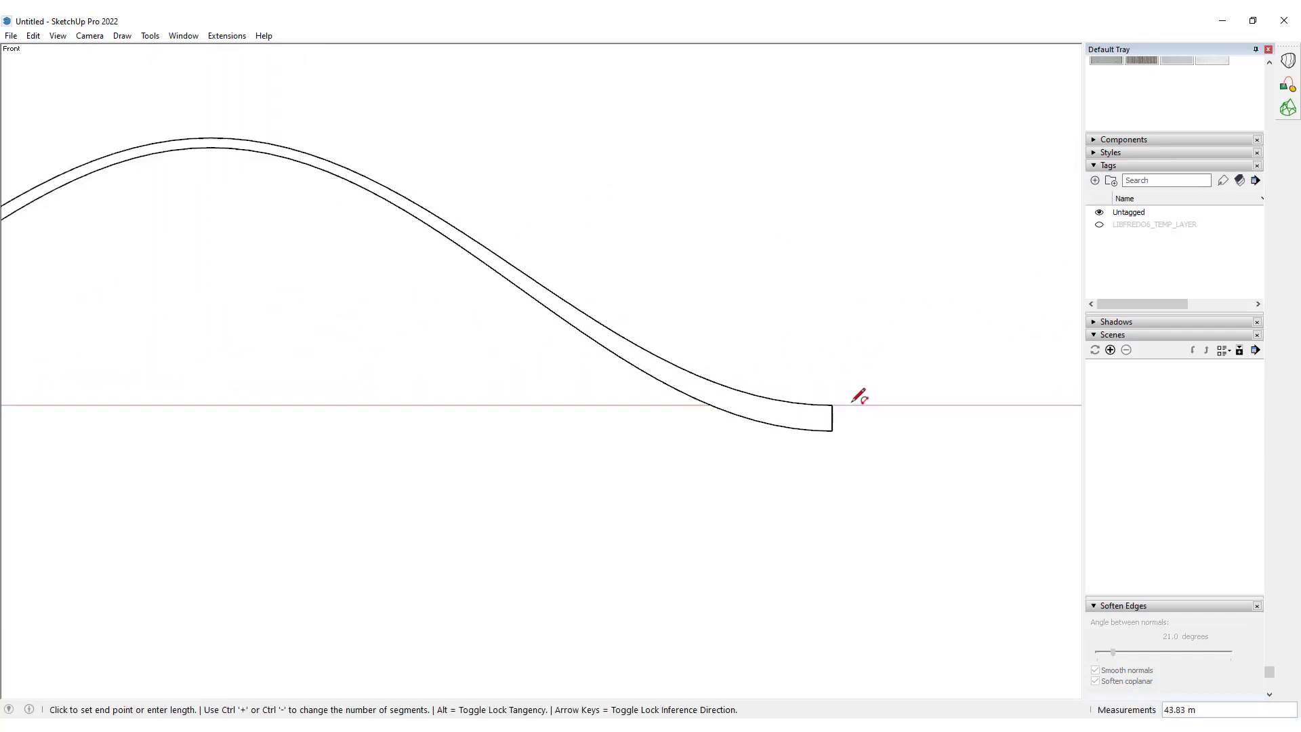
pyautogui.click(833, 405)
pyautogui.scroll(-5, 833, 405)
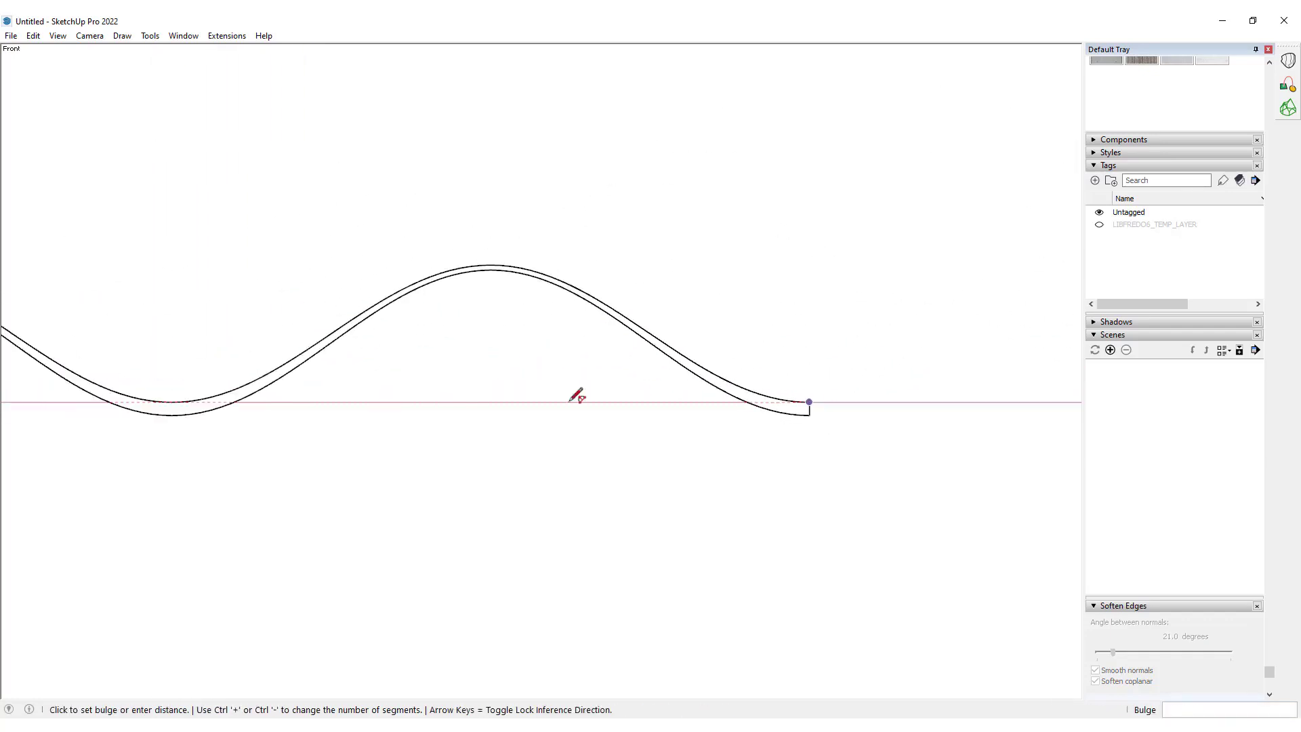
pyautogui.click(180, 378)
pyautogui.keyDown('shift'); pyautogui.moveTo(332, 351); pyautogui.dragTo(773, 348, button='middle'); pyautogui.keyUp('shift')
pyautogui.scroll(-3, 751, 378)
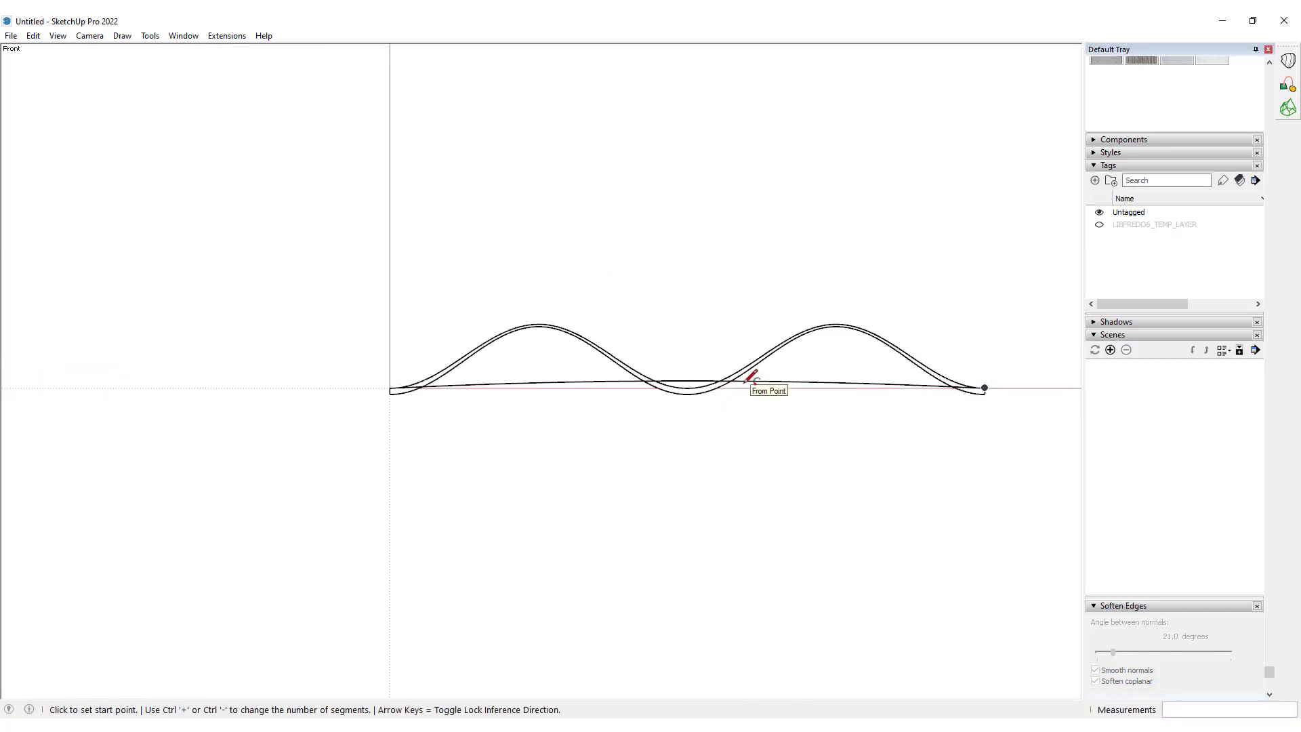
# Set the new arc's number of segments to 128.
pyautogui.press('space')
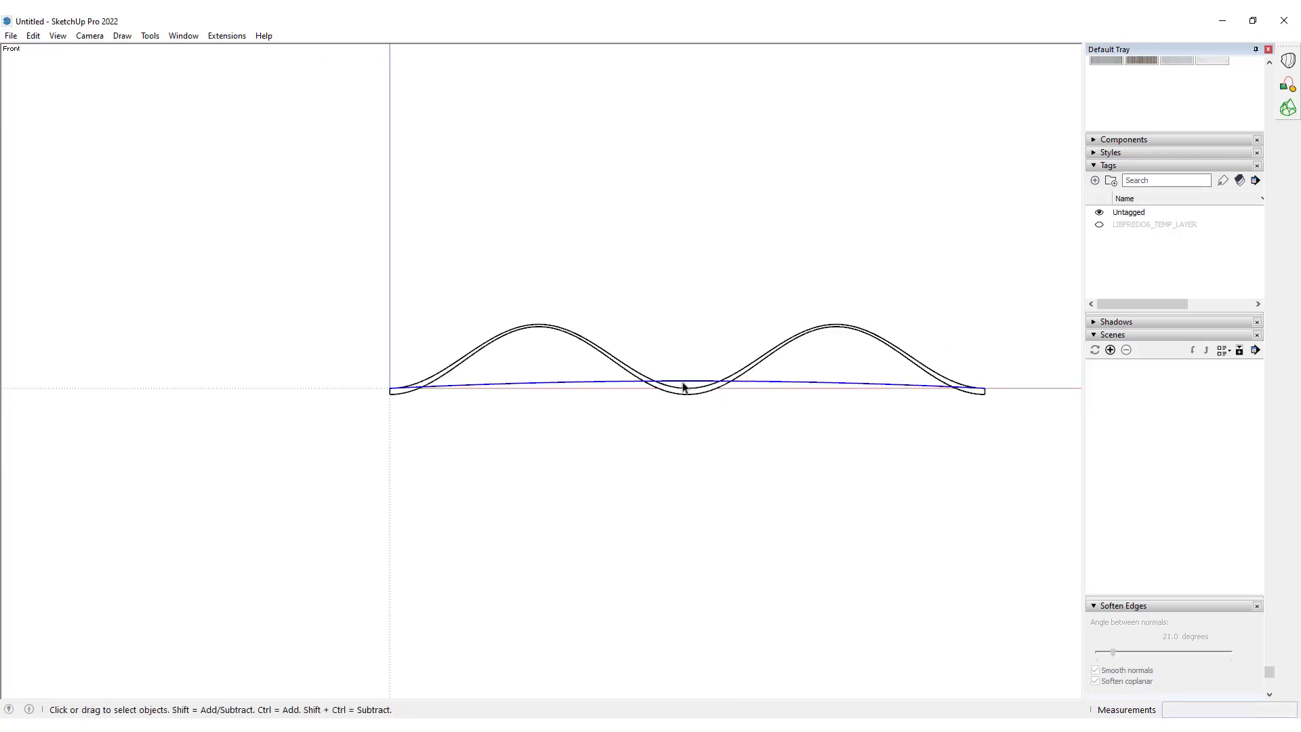
pyautogui.scroll(5, 1258, 142)
pyautogui.click(1207, 129)
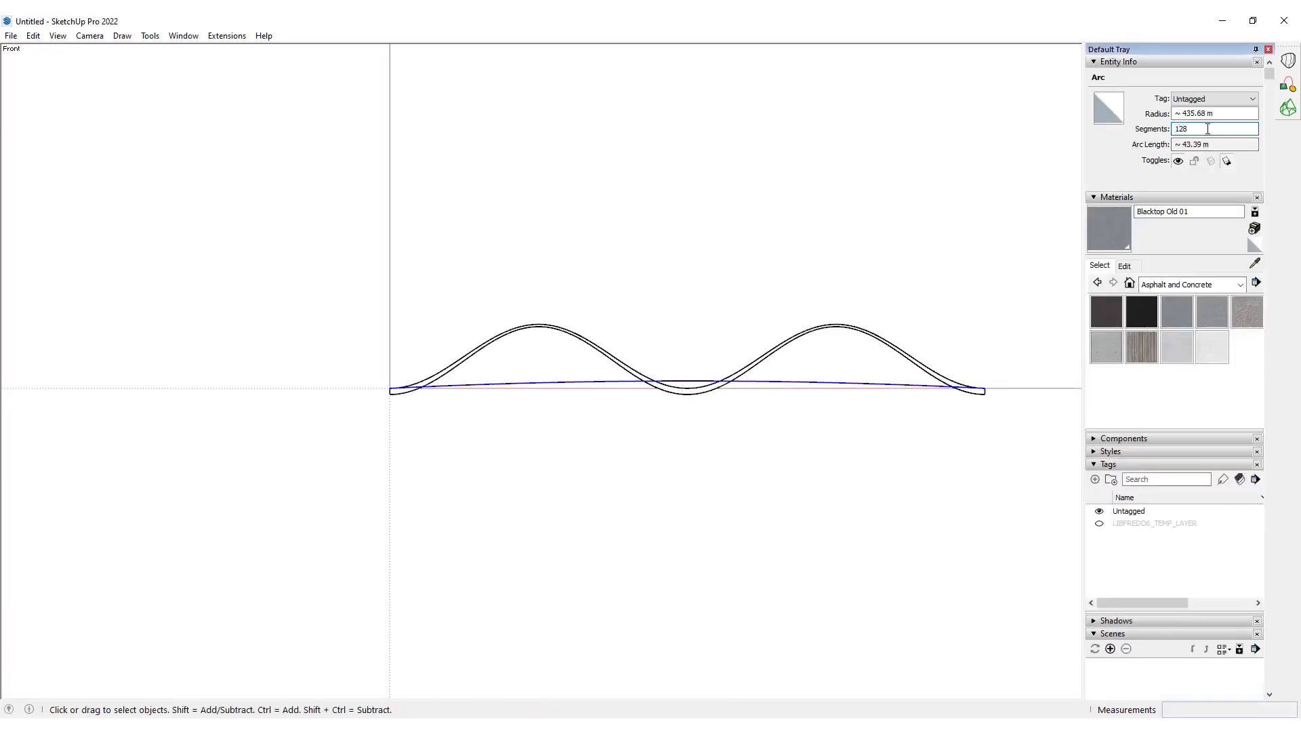
pyautogui.press('Return')
pyautogui.click(653, 320)
# Mirror a copy of the shallow arc across the midline between the two wave tubes, onto the opposite tube's outer side.
pyautogui.moveTo(653, 319); pyautogui.dragTo(678, 216, button='middle')
pyautogui.press('2')
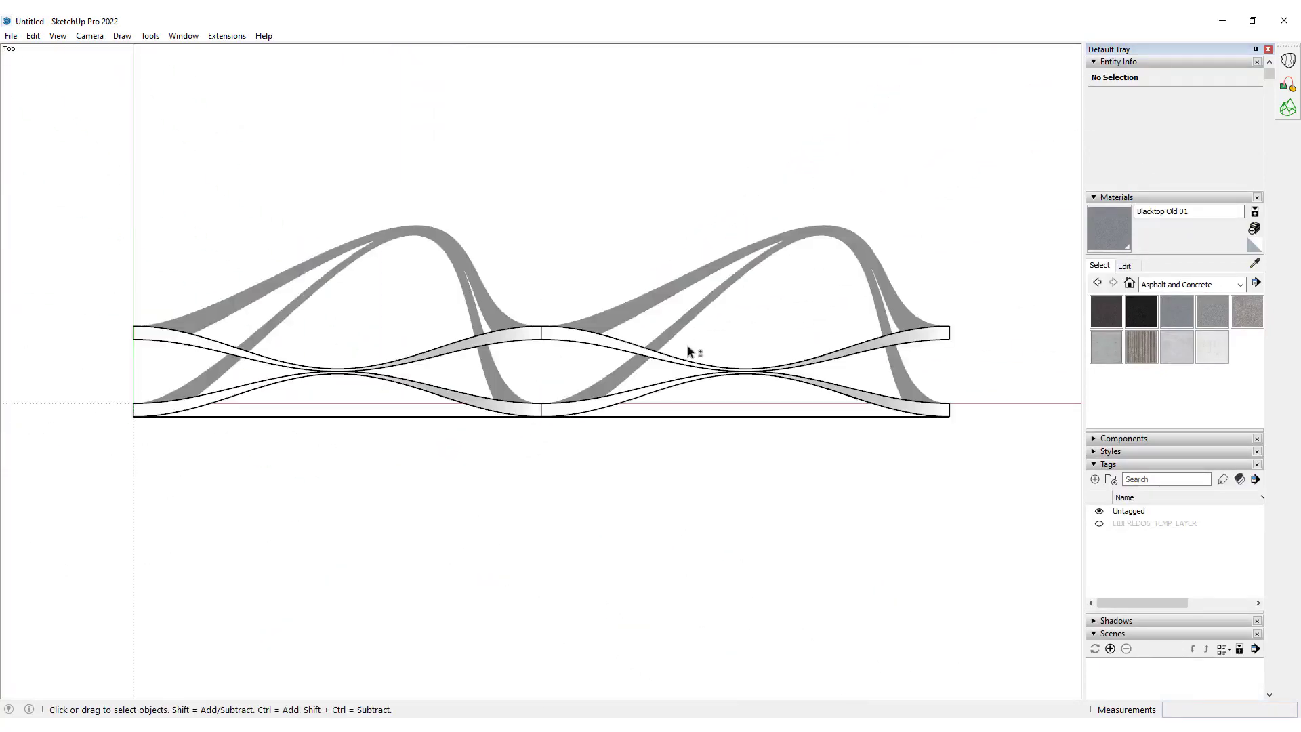
pyautogui.click(381, 418)
pyautogui.hotkey('shift', 'm')
pyautogui.scroll(5, 356, 371)
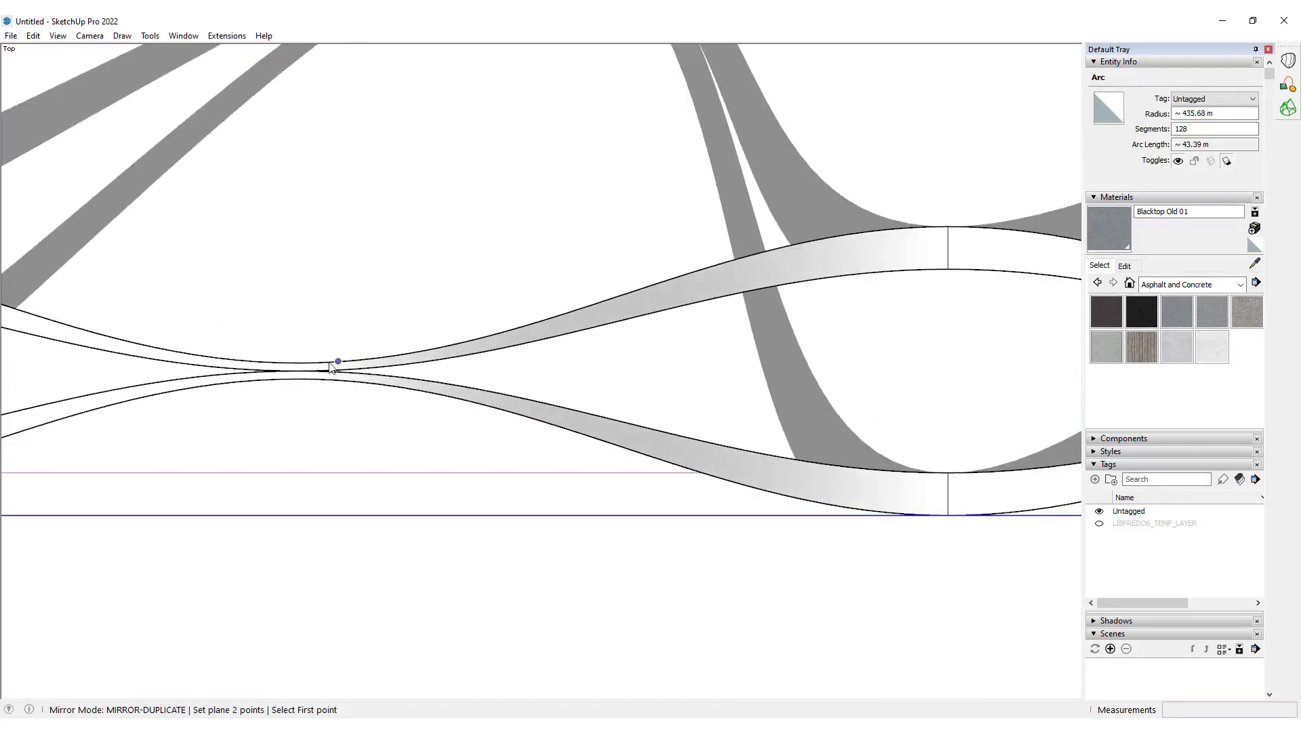
pyautogui.click(298, 372)
pyautogui.click(581, 378)
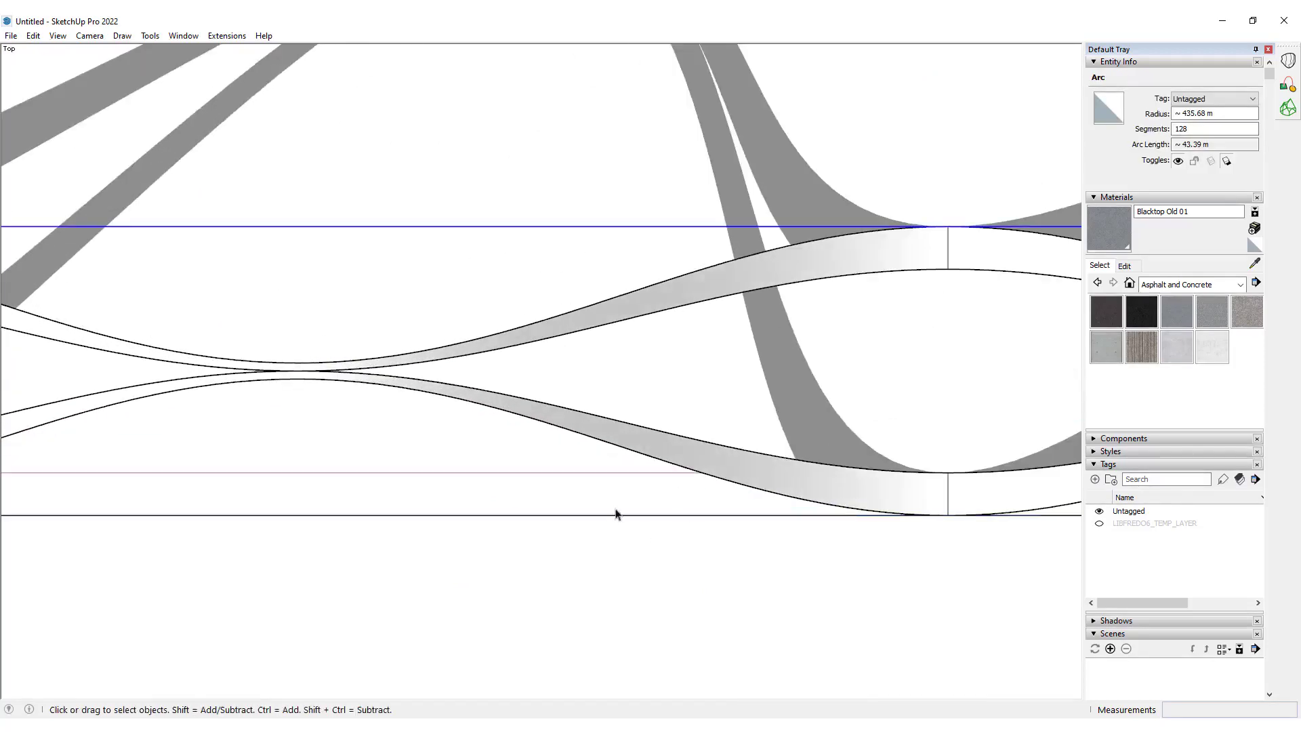
pyautogui.scroll(-4, 405, 415)
pyautogui.moveTo(665, 336); pyautogui.dragTo(632, 328, button='middle')
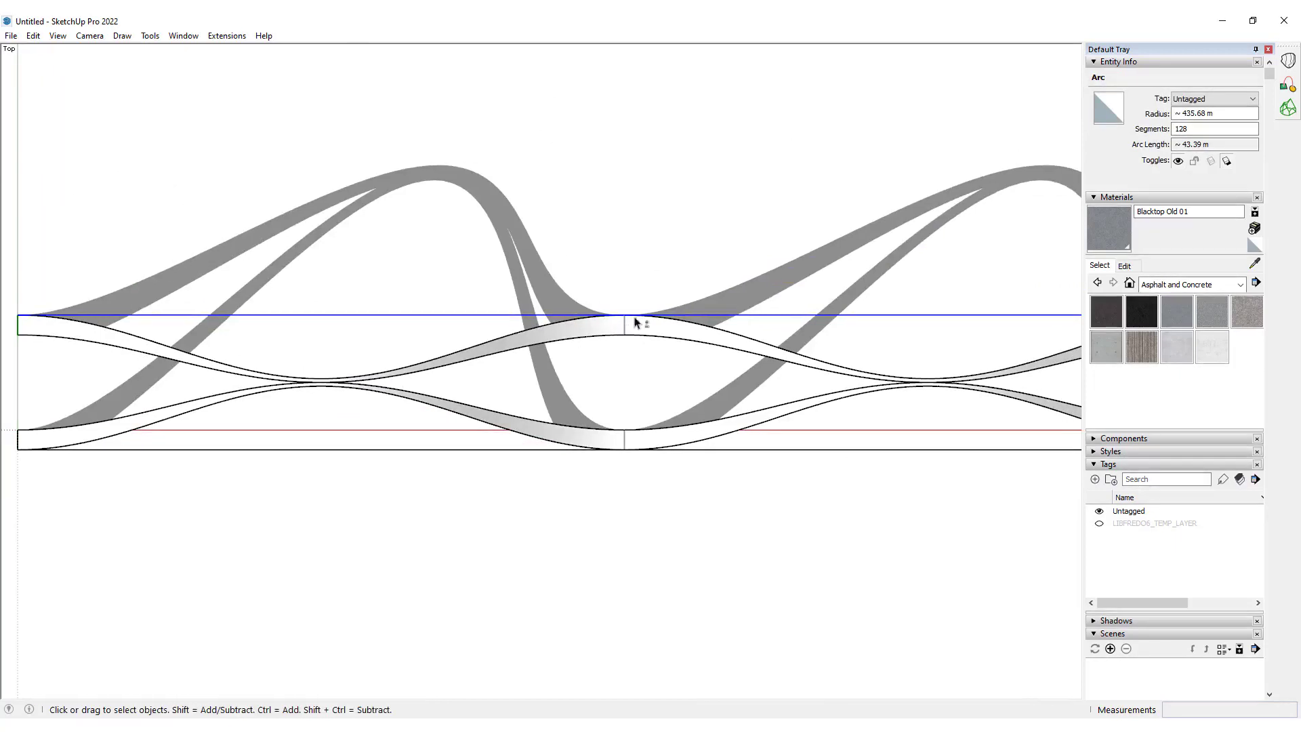
# Loft a deck surface by spline between the two shallow side arcs and select it.
pyautogui.keyDown('ctrl'); pyautogui.click(855, 450); pyautogui.keyUp('ctrl')
pyautogui.click(1288, 61)
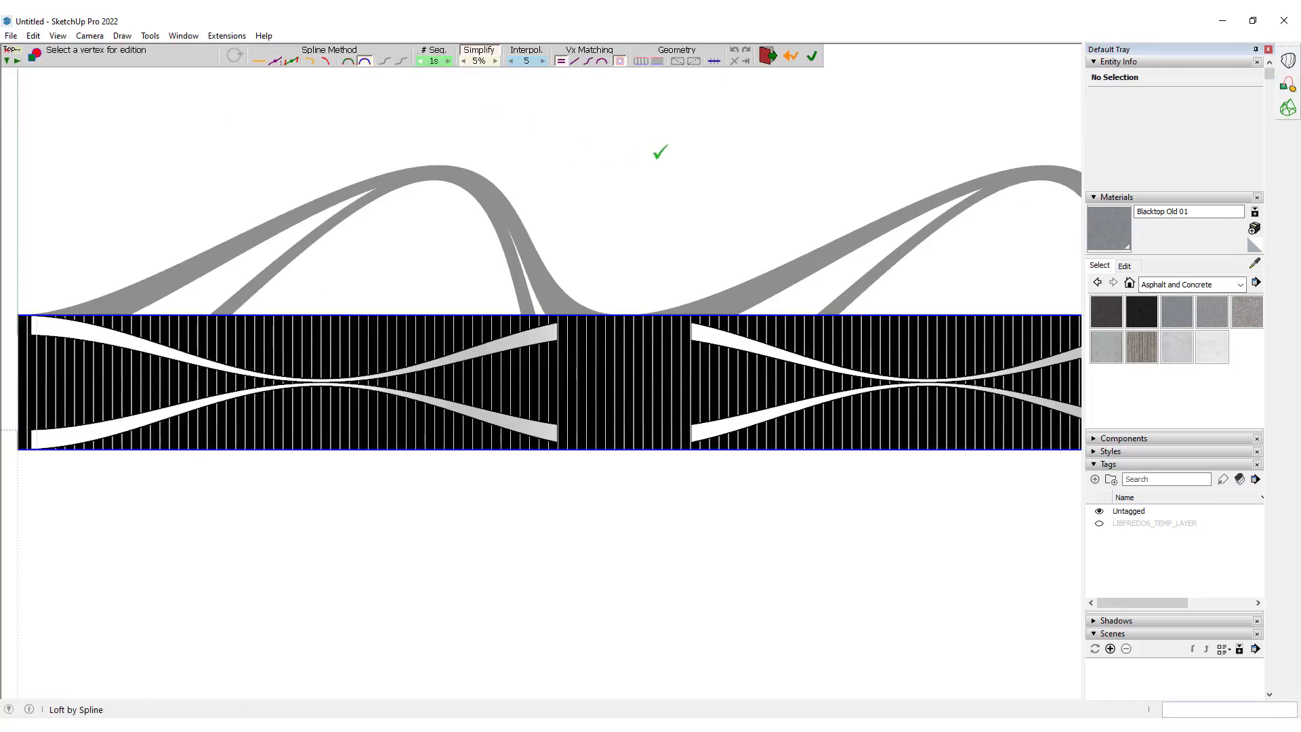
pyautogui.click(659, 149)
pyautogui.moveTo(427, 428); pyautogui.dragTo(813, 78, button='middle')
pyautogui.press('space')
pyautogui.click(602, 357)
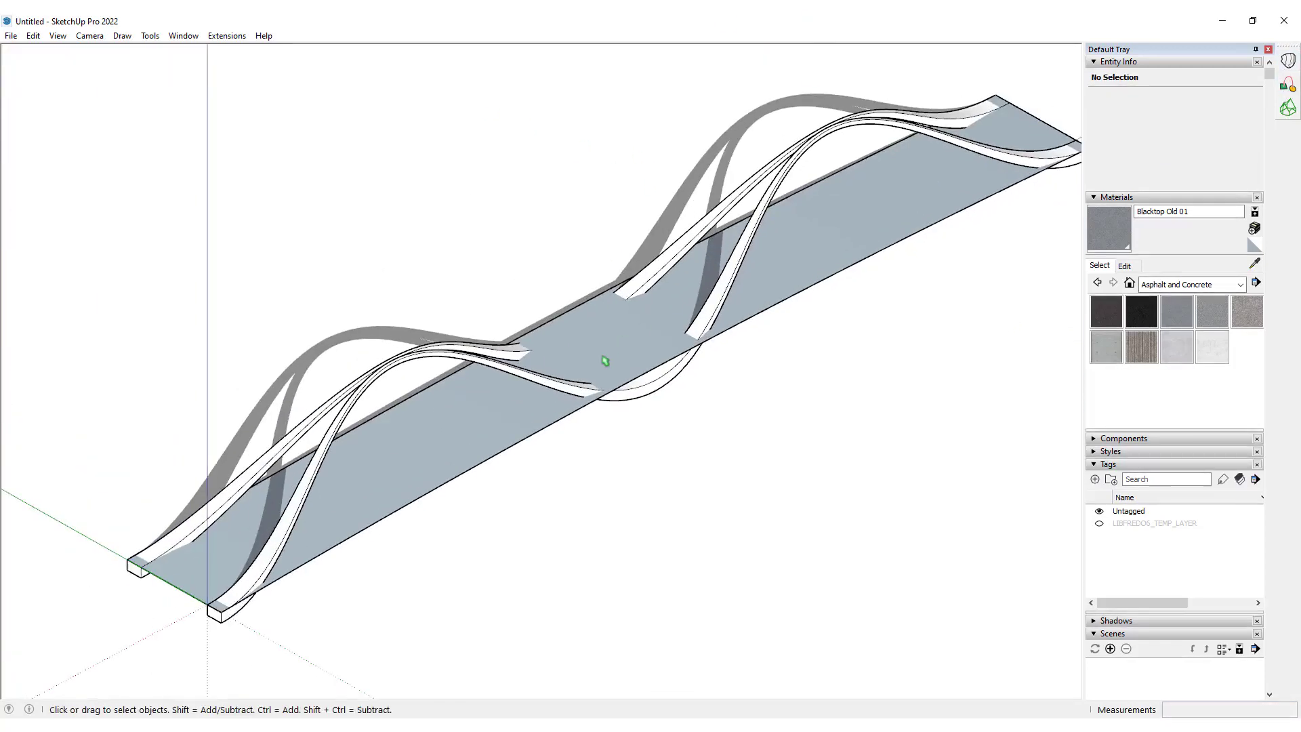
# In top view, draw a shallow arc about 43.4 m long joining the deck's two near-side corners, bulging inward over the deck.
pyautogui.press('F2')
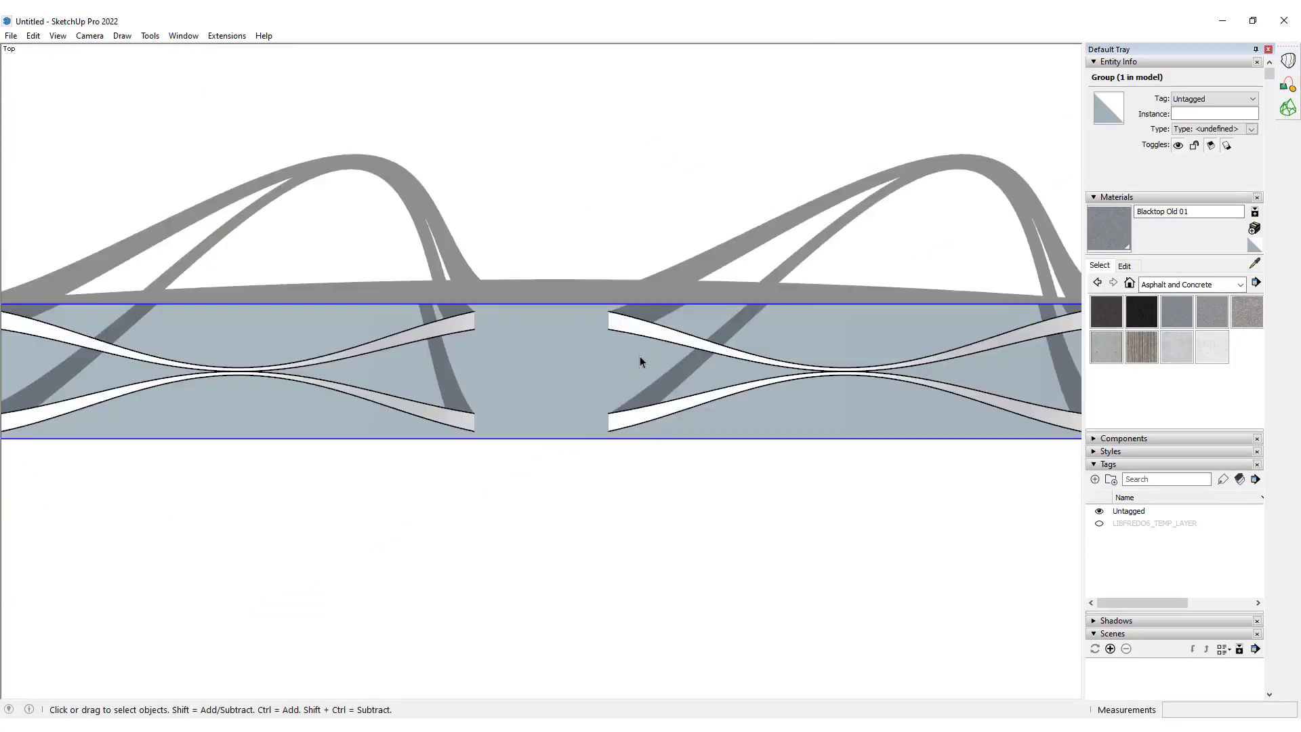
pyautogui.press('a')
pyautogui.scroll(-2, 542, 408)
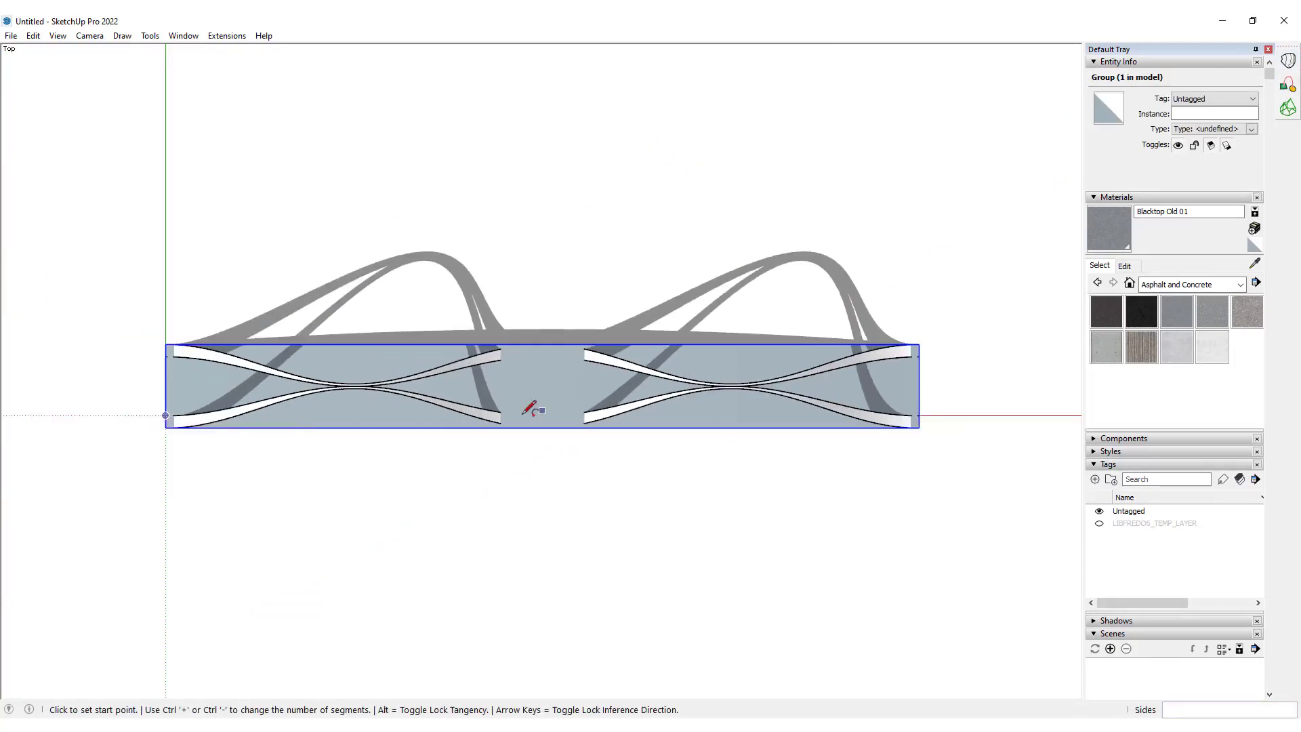
pyautogui.keyDown('shift'); pyautogui.moveTo(289, 442); pyautogui.dragTo(374, 426, button='middle'); pyautogui.keyUp('shift')
pyautogui.hotkey('shift', 's')
pyautogui.scroll(4, 236, 399)
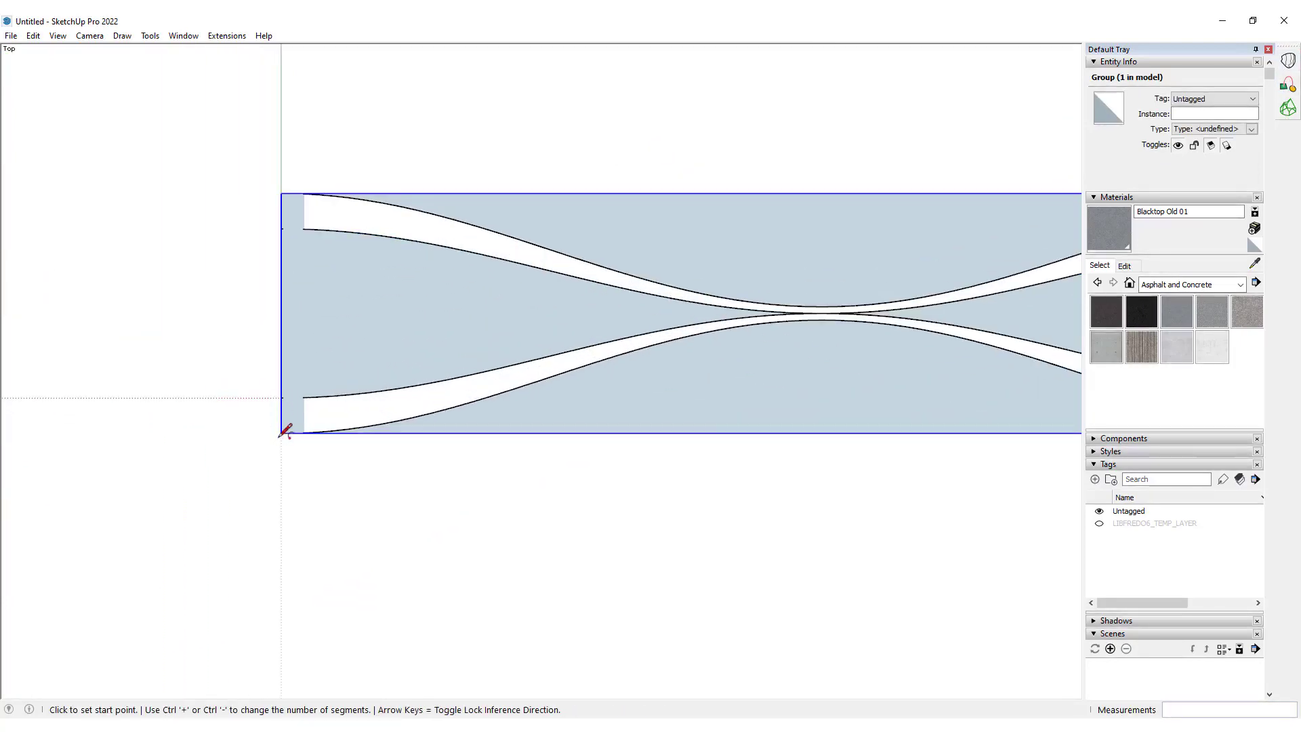
pyautogui.click(283, 433)
pyautogui.scroll(-5, 319, 434)
pyautogui.scroll(2, 712, 437)
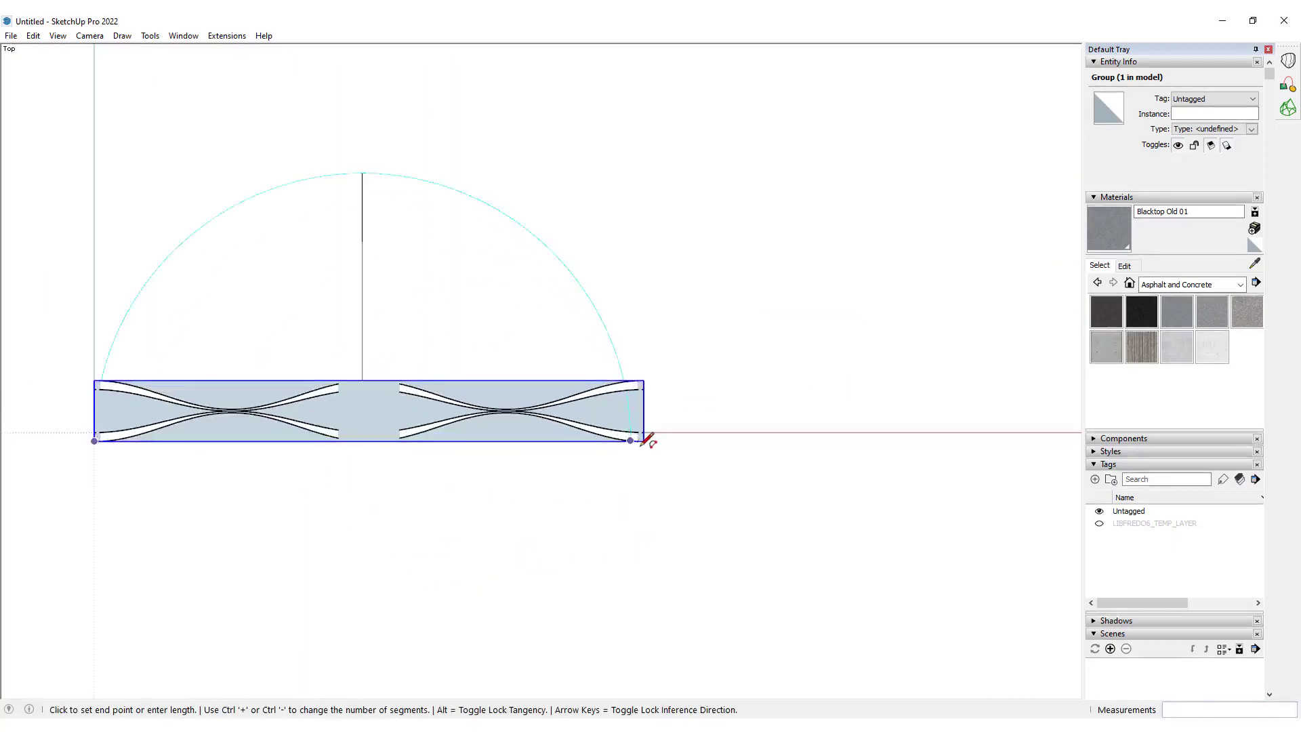
pyautogui.scroll(3, 644, 436)
pyautogui.click(645, 437)
pyautogui.keyDown('shift'); pyautogui.moveTo(305, 479); pyautogui.dragTo(670, 461, button='middle'); pyautogui.keyUp('shift')
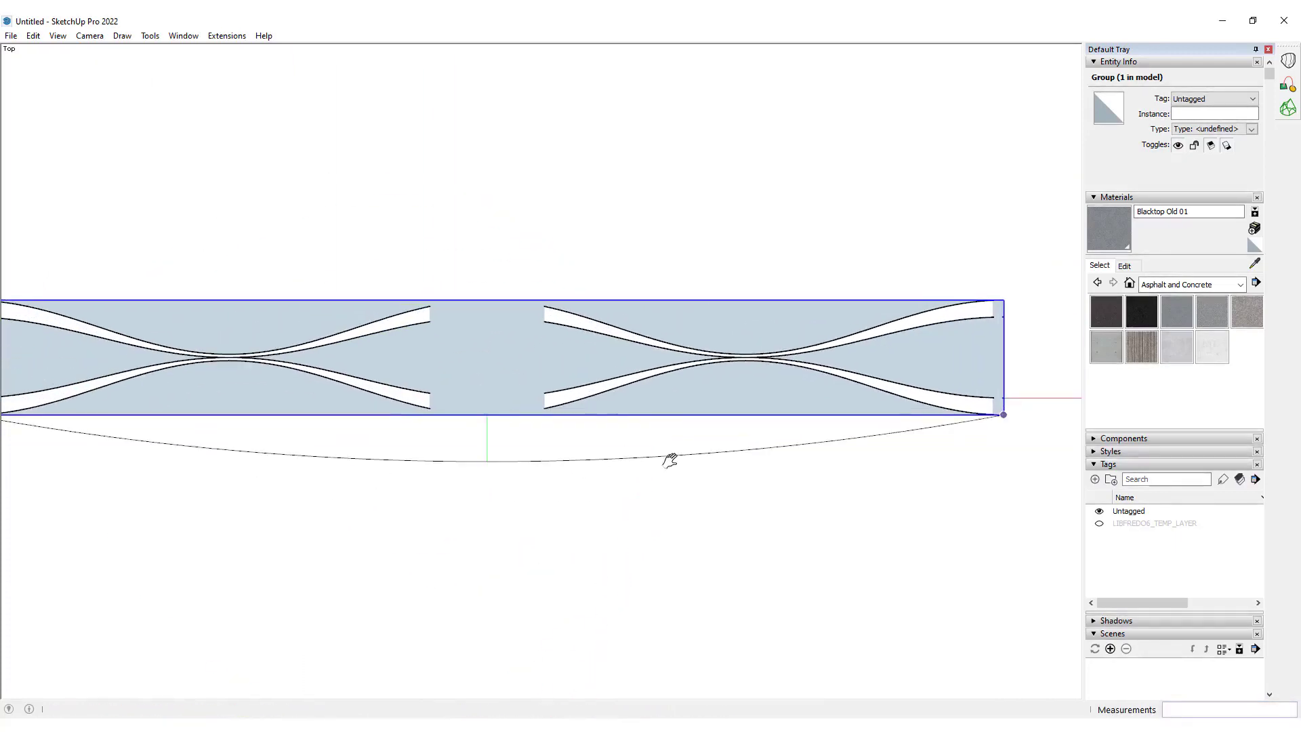
pyautogui.scroll(3, 488, 386)
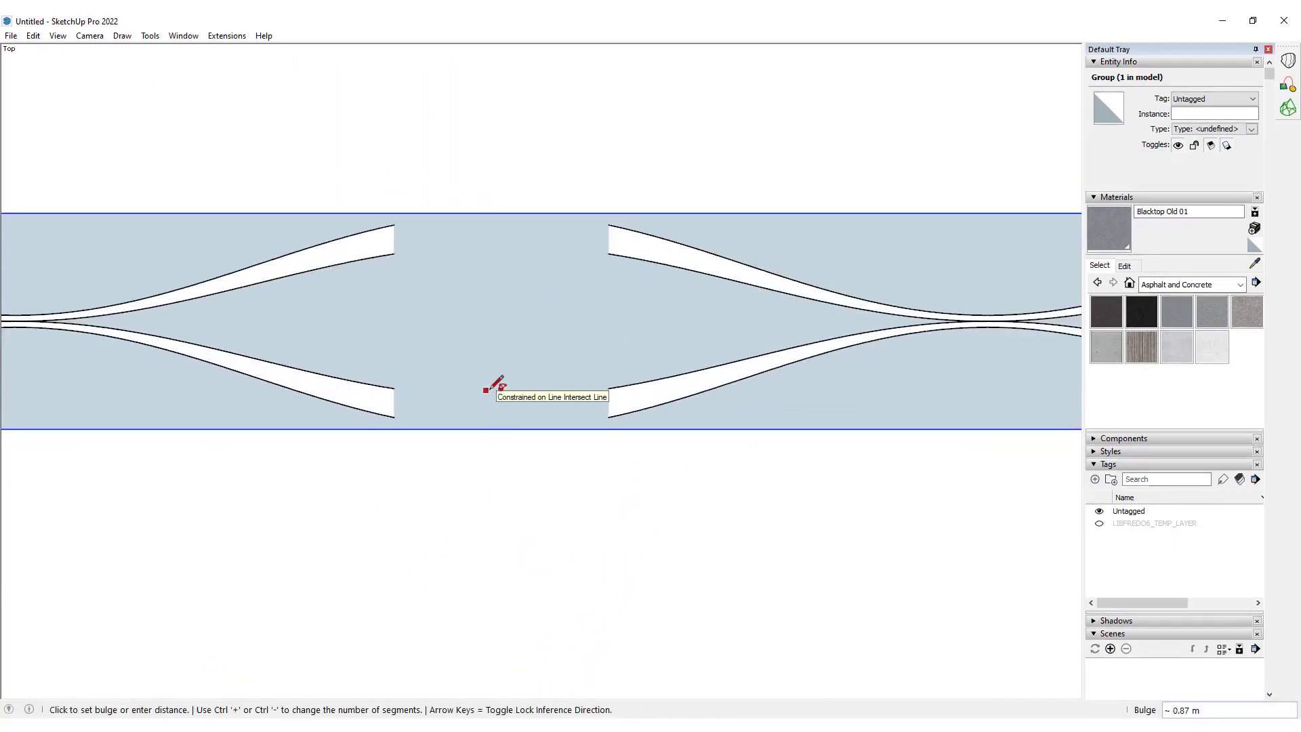
pyautogui.scroll(2, 488, 390)
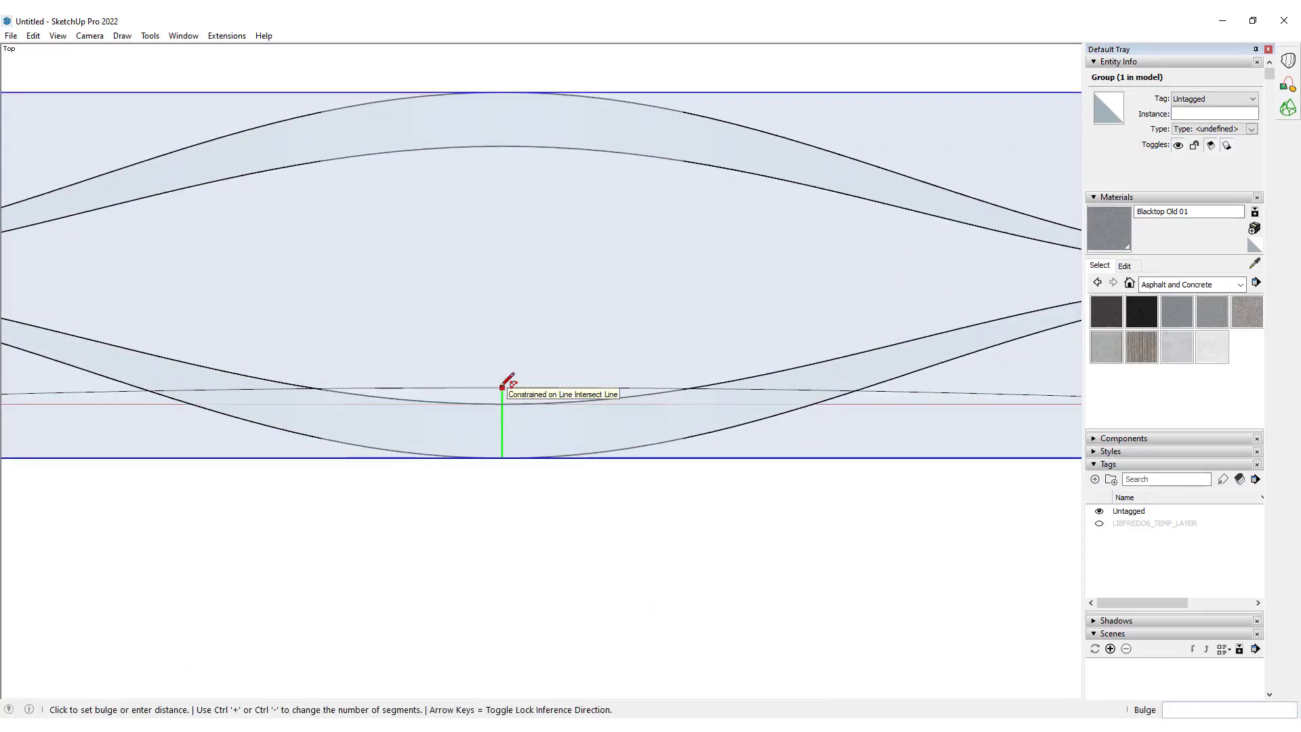
pyautogui.press('space')
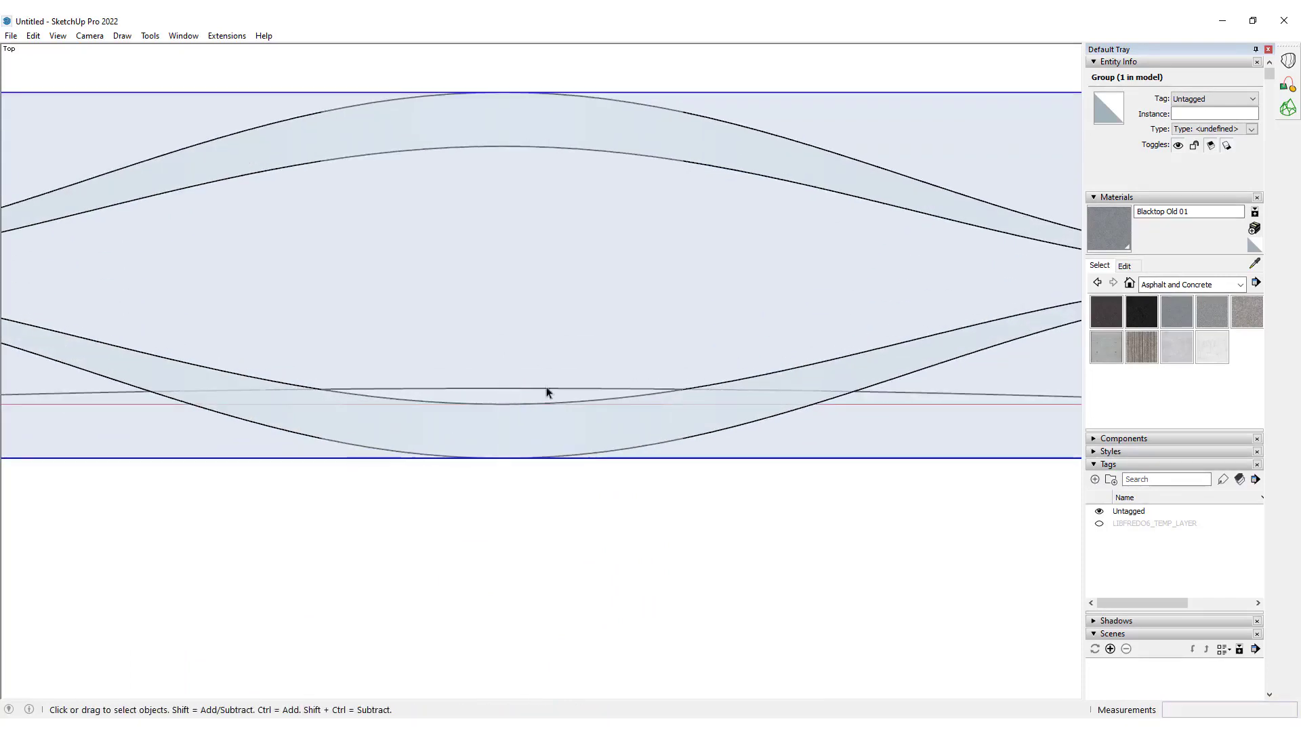
# Raise the inward arc vertically with Vertex Tools and extrude it into a curved vertical wall that crosses the deck.
pyautogui.scroll(-4, 677, 366)
pyautogui.moveTo(651, 374); pyautogui.dragTo(884, 254, button='middle')
pyautogui.scroll(3, 630, 400)
pyautogui.doubleClick(603, 388)
pyautogui.click(603, 389)
pyautogui.scroll(-5, 641, 365)
pyautogui.moveTo(627, 360); pyautogui.dragTo(647, 271, button='middle')
pyautogui.press('v')
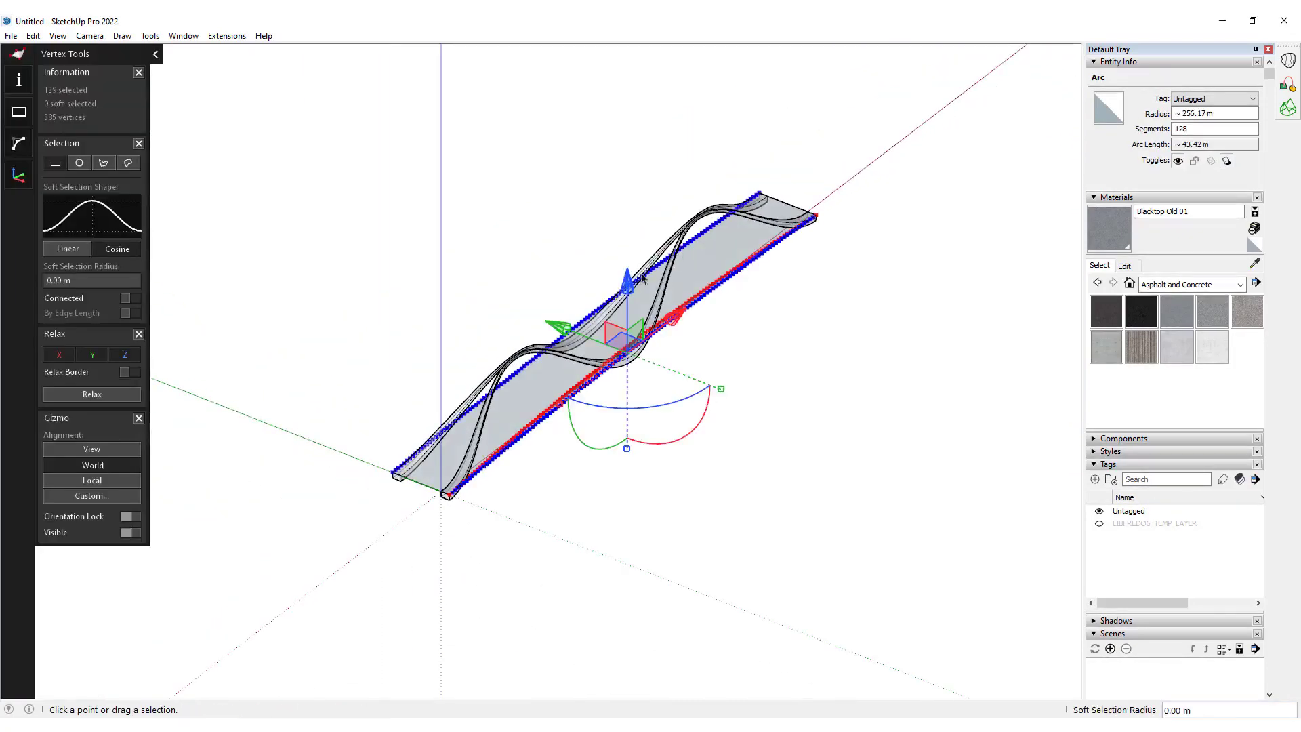
pyautogui.scroll(3, 647, 271)
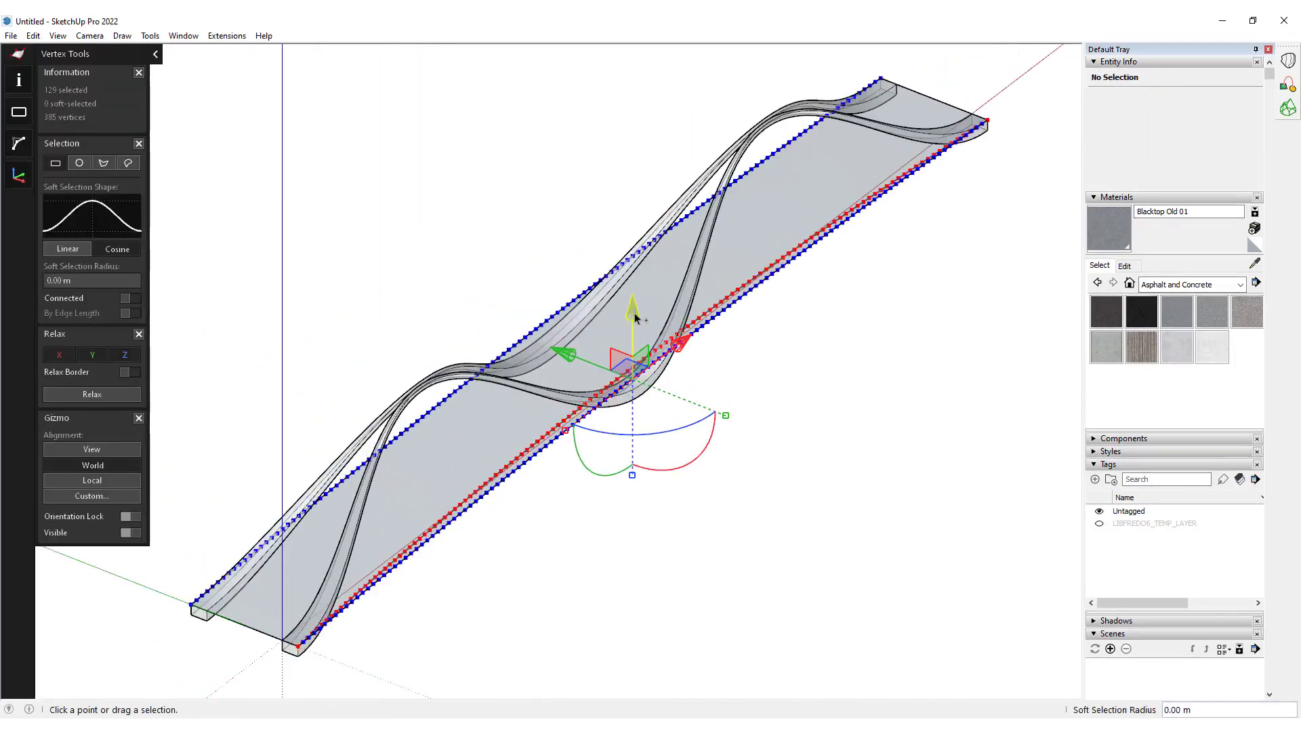
pyautogui.moveTo(635, 317); pyautogui.dragTo(635, 215)
pyautogui.press('space')
pyautogui.moveTo(612, 349); pyautogui.dragTo(546, 424, button='middle')
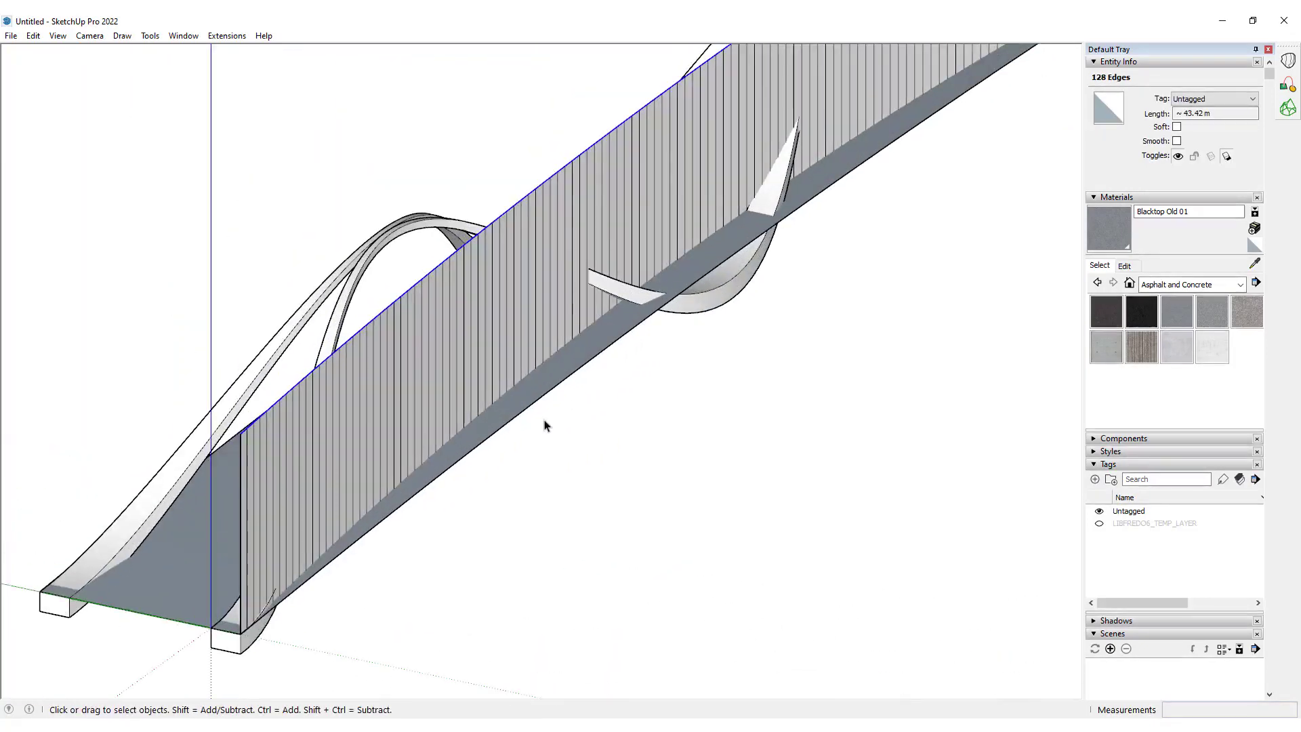
# Group the curved wall and mirror a copy of it across the deck's lengthwise midline.
pyautogui.tripleClick(530, 295)
pyautogui.hotkey('ctrl', 'g')
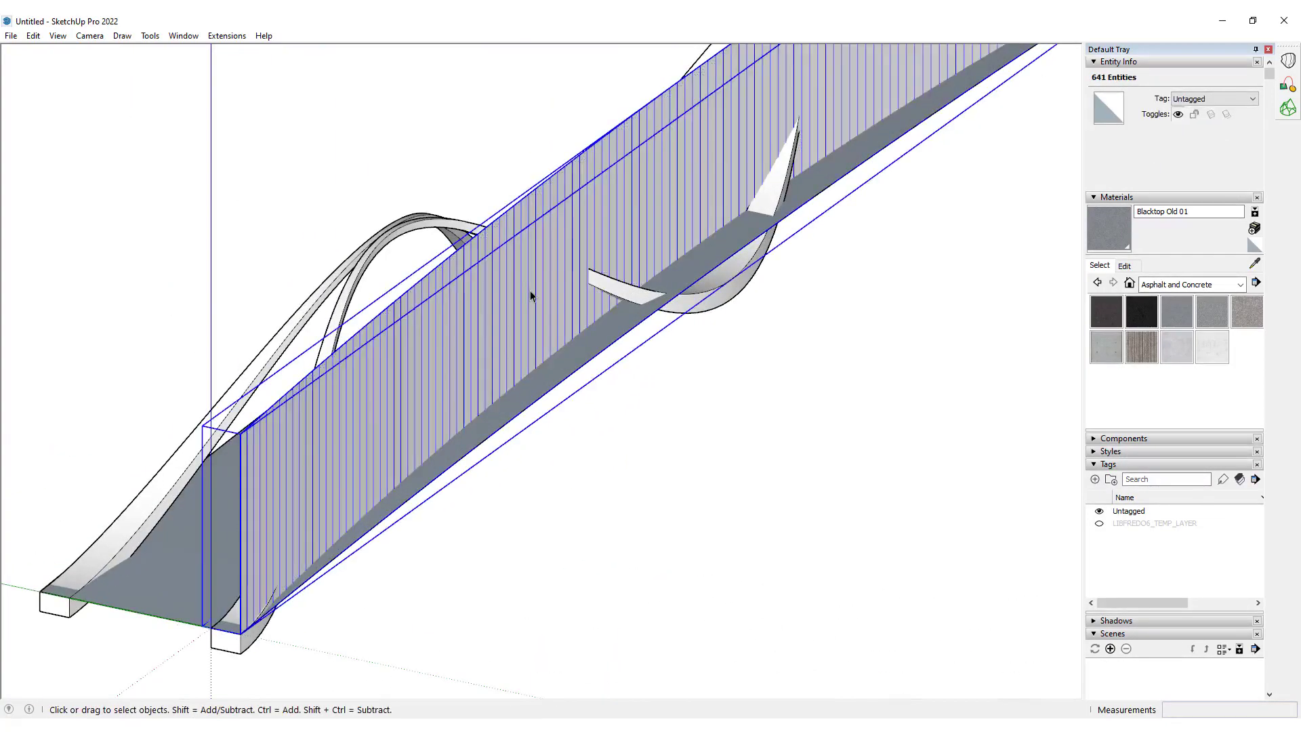
pyautogui.press('F2')
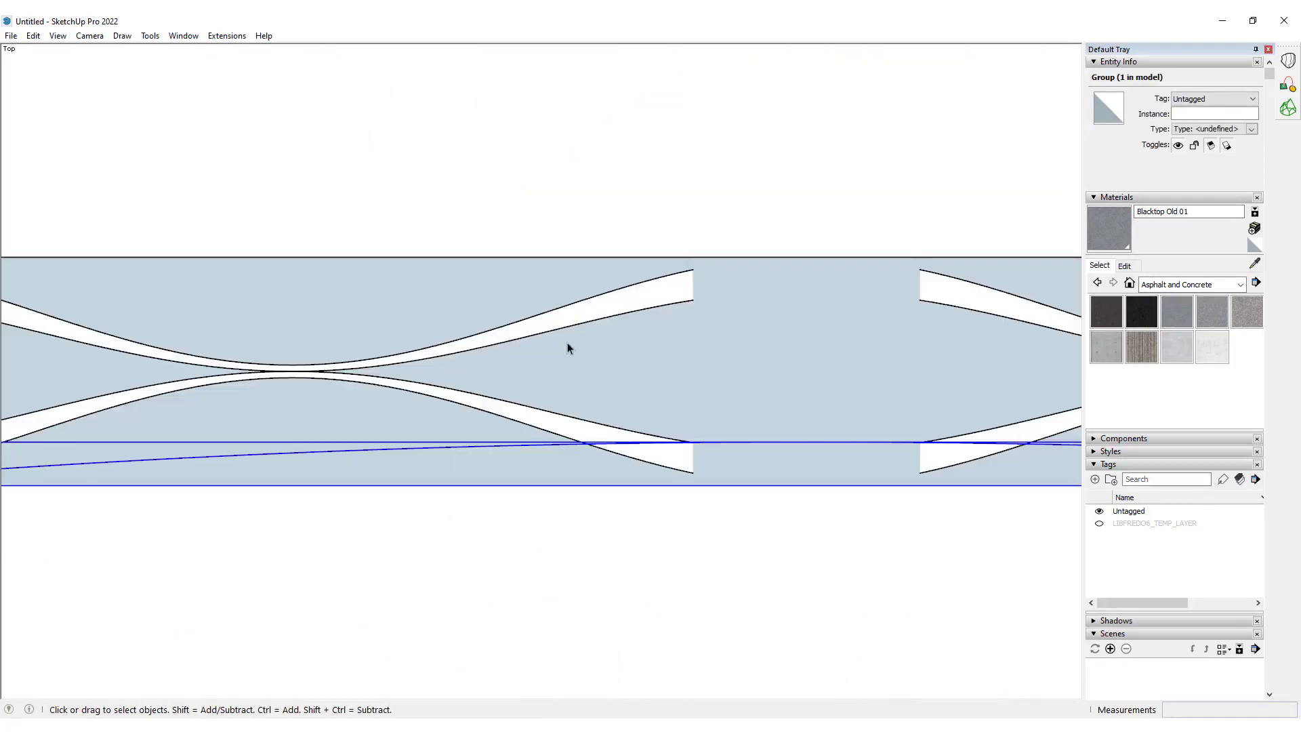
pyautogui.hotkey('shift', 'm')
pyautogui.scroll(2, 311, 380)
pyautogui.click(286, 369)
pyautogui.click(497, 360)
pyautogui.scroll(-5, 507, 360)
pyautogui.scroll(2, 708, 365)
pyautogui.doubleClick(690, 348)
pyautogui.press('Escape')
# Hide the two wave tube groups.
pyautogui.moveTo(366, 447); pyautogui.dragTo(753, 178, button='middle')
pyautogui.moveTo(338, 401); pyautogui.dragTo(415, 349, button='middle')
pyautogui.scroll(2, 414, 349)
pyautogui.scroll(3, 444, 320)
pyautogui.hotkey('ctrl', 'a')
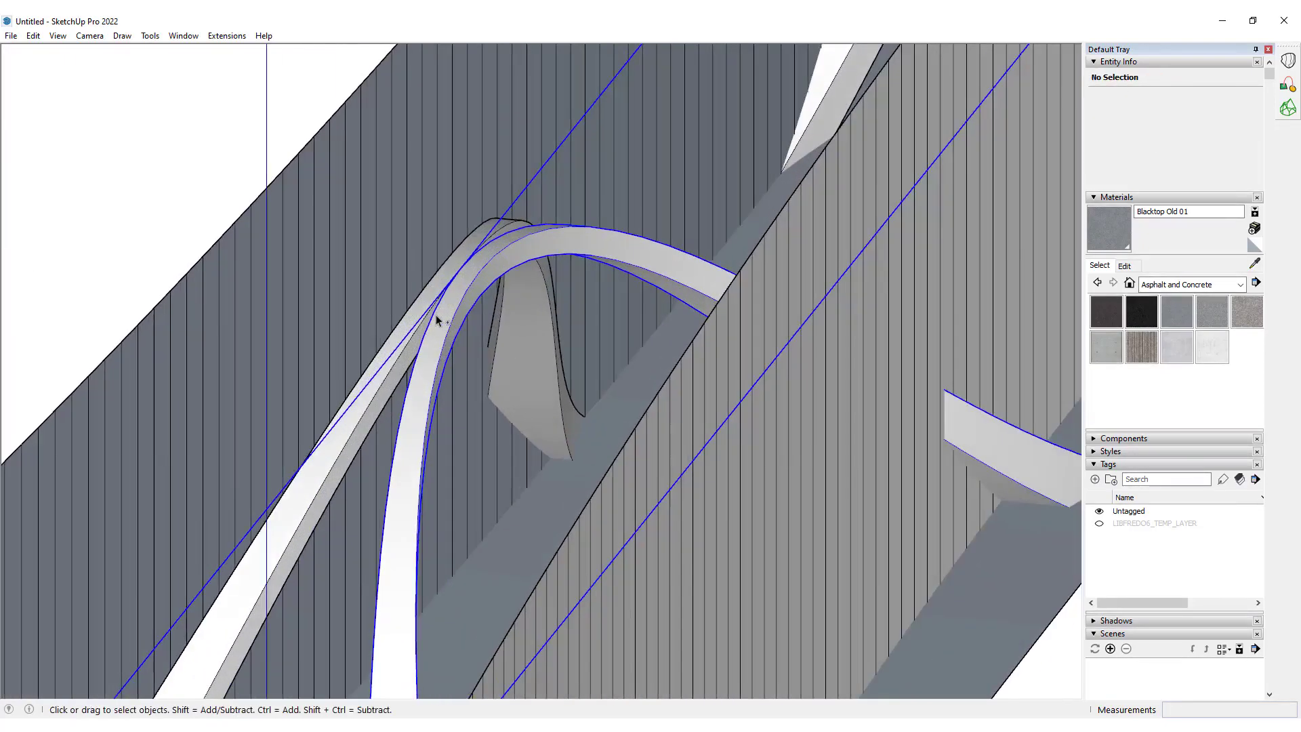
pyautogui.rightClick(455, 300)
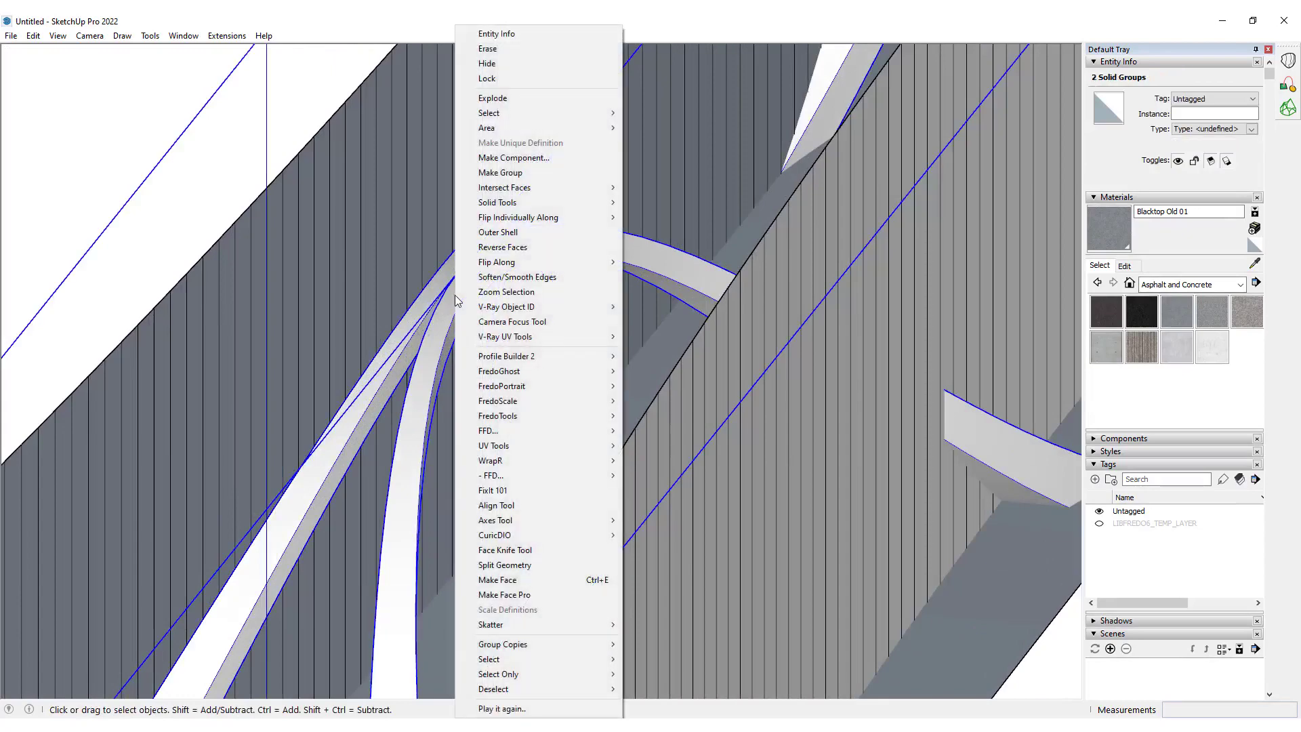
pyautogui.click(493, 64)
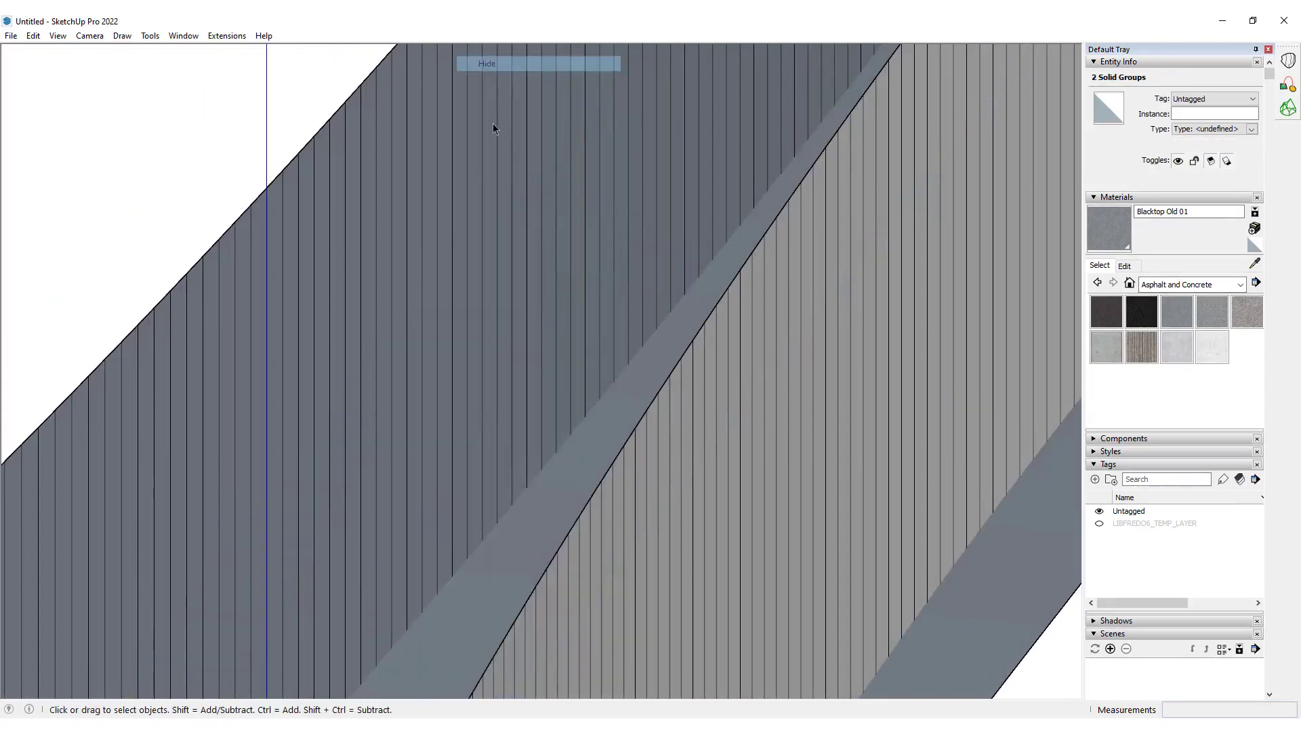
# Open the deck group and intersect its surface with the model where the curved walls cross it.
pyautogui.scroll(-7, 488, 250)
pyautogui.scroll(4, 446, 413)
pyautogui.doubleClick(446, 422)
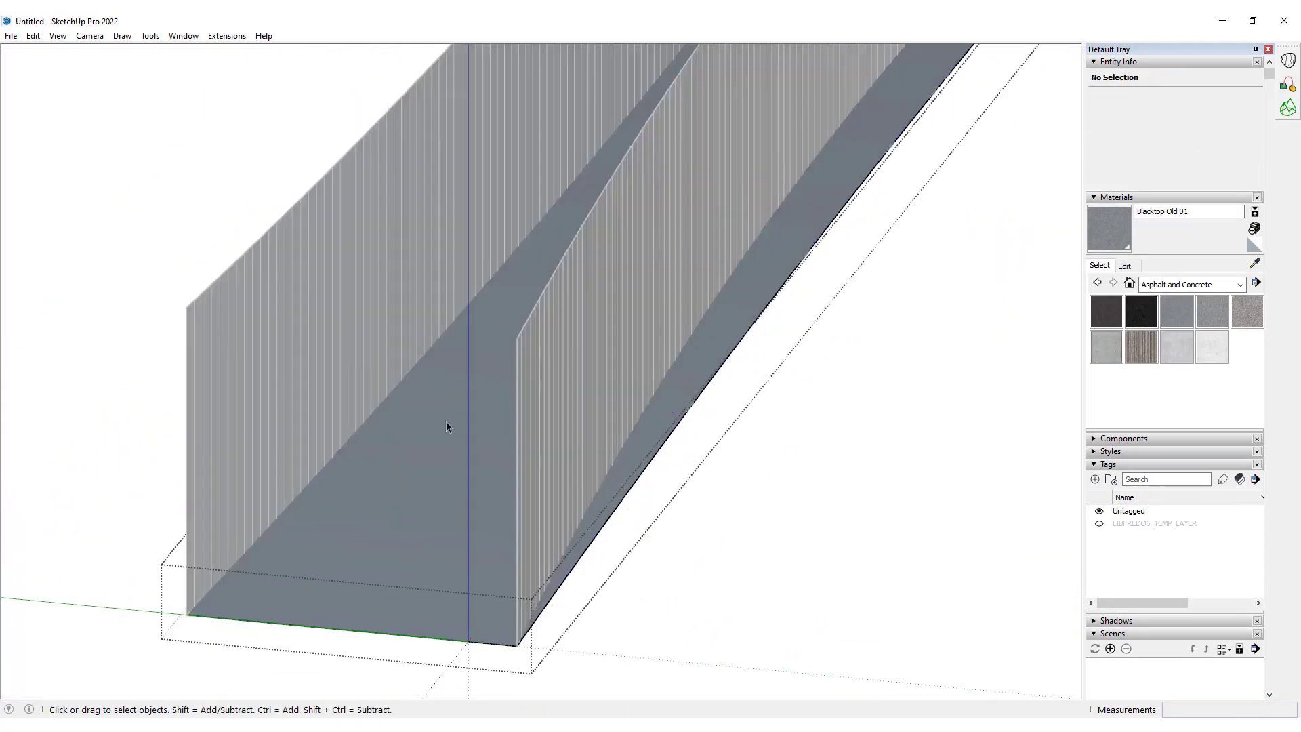
pyautogui.click(416, 505)
pyautogui.scroll(-3, 474, 463)
pyautogui.rightClick(463, 462)
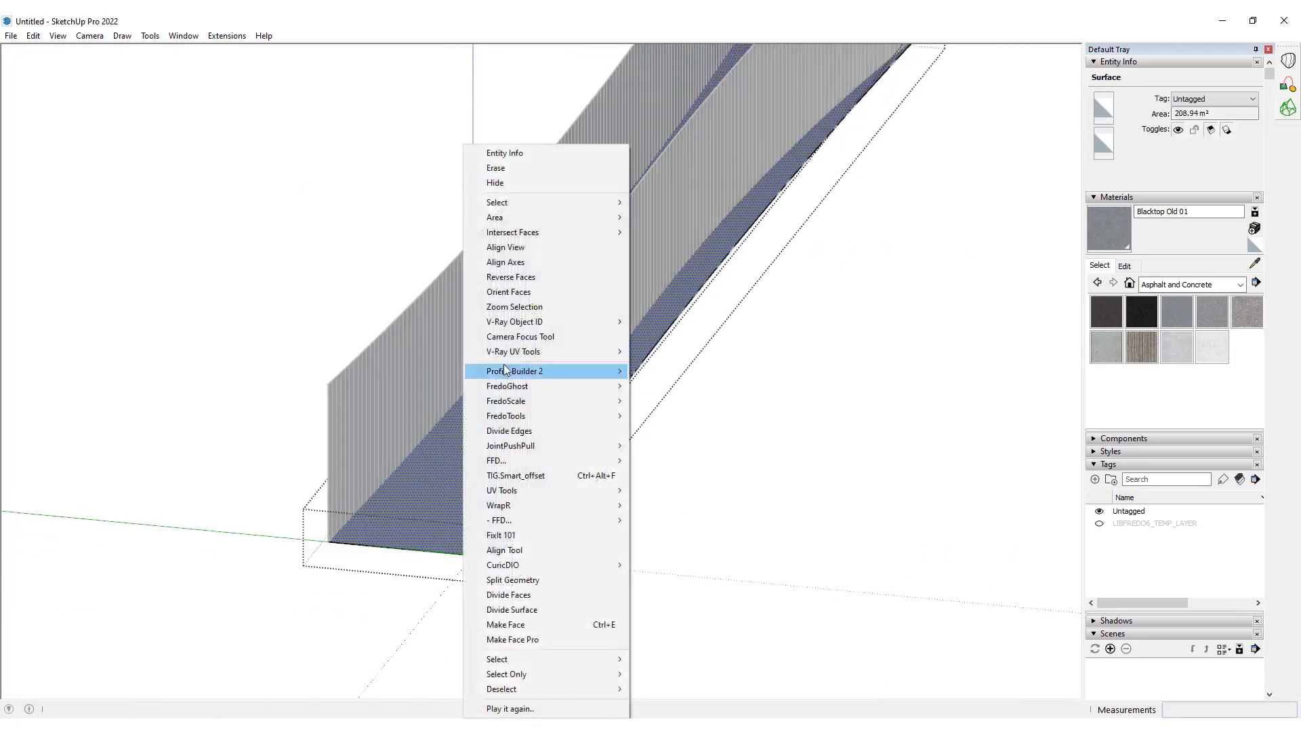
pyautogui.moveTo(552, 234)
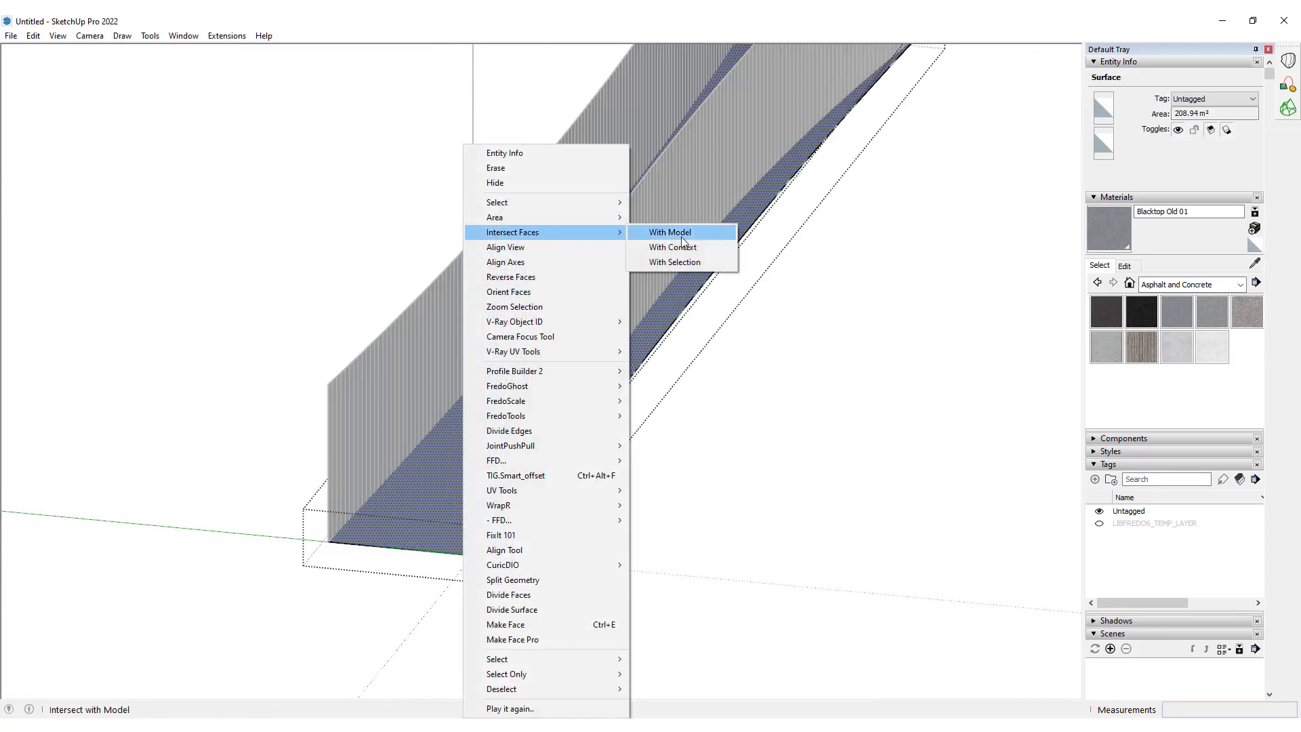
pyautogui.click(681, 237)
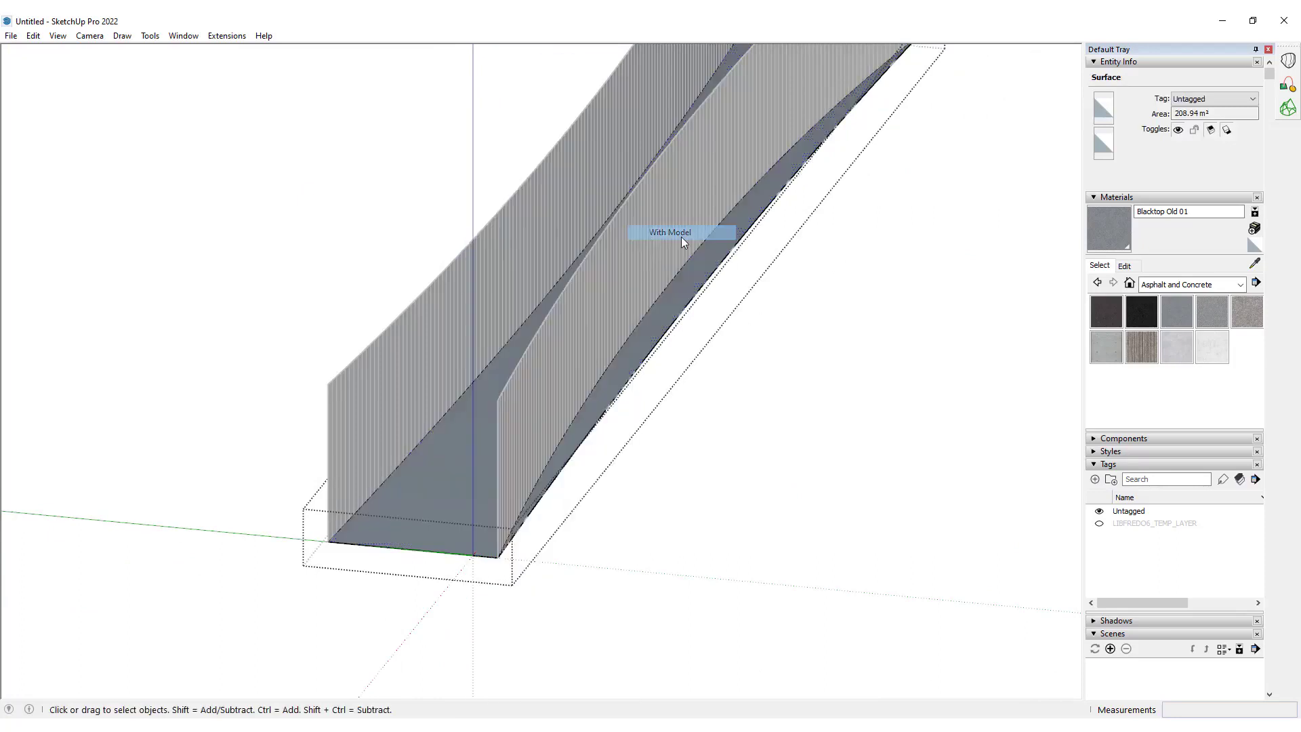
# Group the deck's central strip between the intersection curves and delete the outer strips and remaining geometry around it.
pyautogui.click(704, 283)
pyautogui.press('F3')
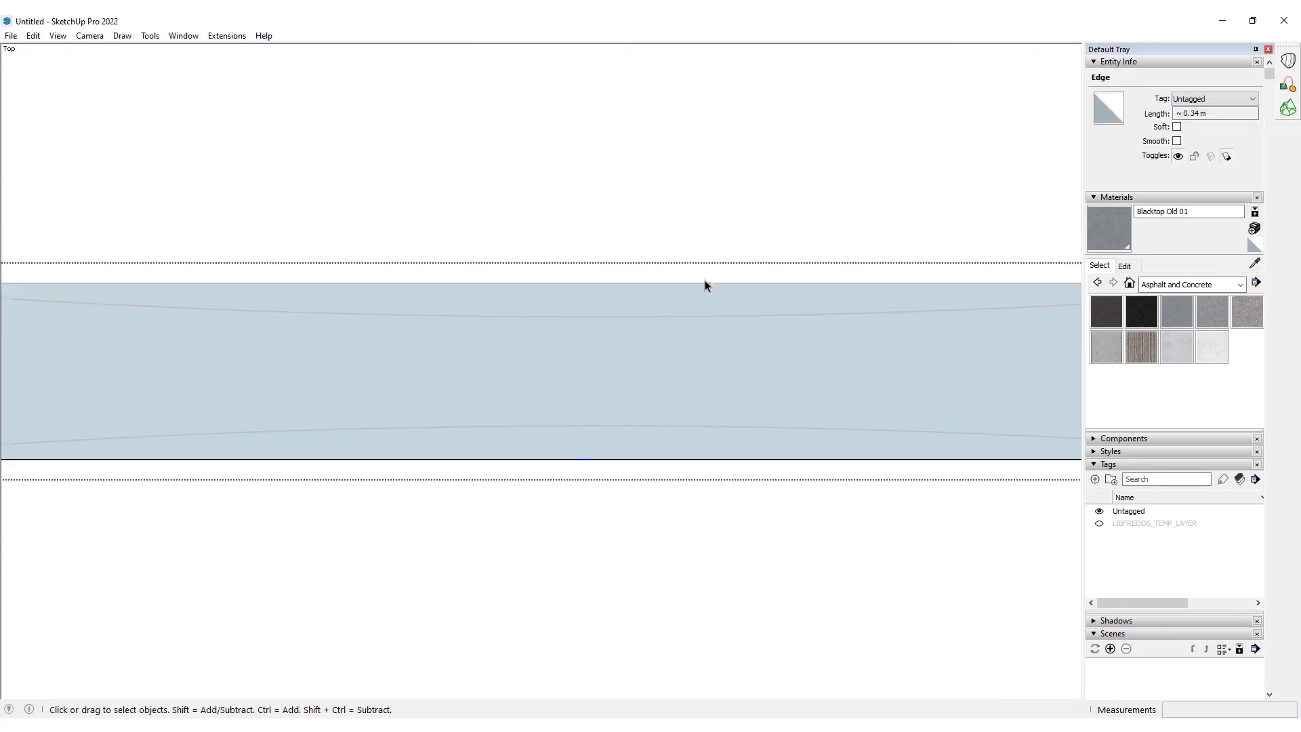
pyautogui.scroll(-5, 649, 396)
pyautogui.scroll(3, 794, 379)
pyautogui.scroll(-2, 816, 388)
pyautogui.click(816, 393)
pyautogui.hotkey('ctrl', 'g')
pyautogui.hotkey('ctrl', 'a')
pyautogui.keyDown('shift'); pyautogui.click(734, 388); pyautogui.keyUp('shift')
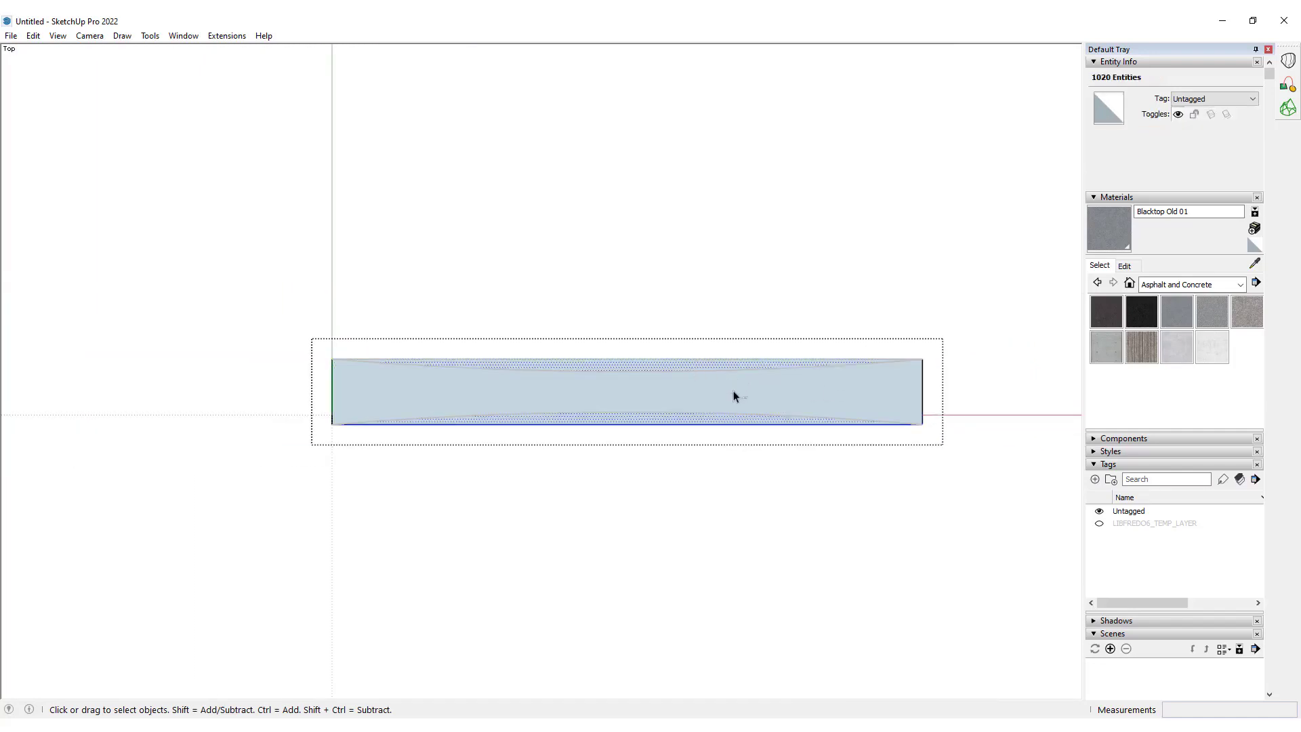
pyautogui.press('Delete')
# Delete the two curved cutting walls together with the leftover arc edges, keeping the trimmed deck.
pyautogui.scroll(3, 678, 366)
pyautogui.moveTo(647, 345); pyautogui.dragTo(570, 515)
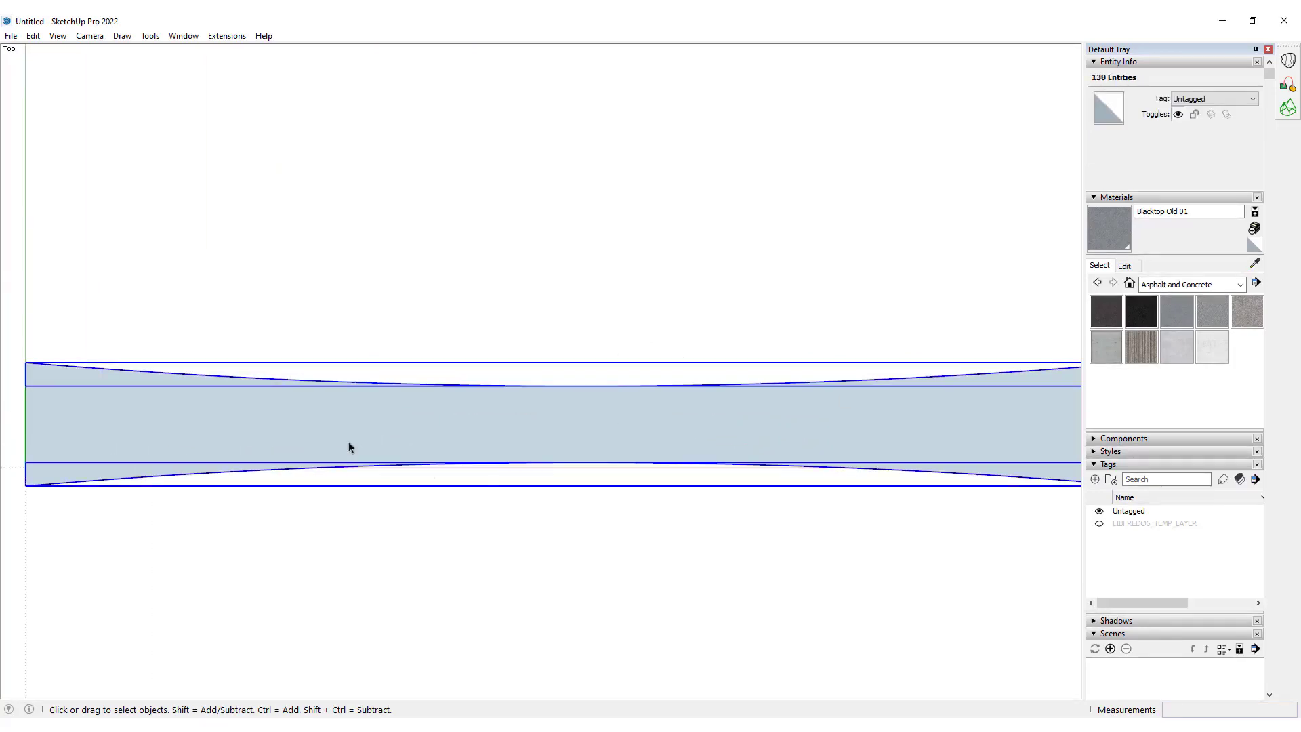
pyautogui.moveTo(425, 452); pyautogui.dragTo(654, 308, button='middle')
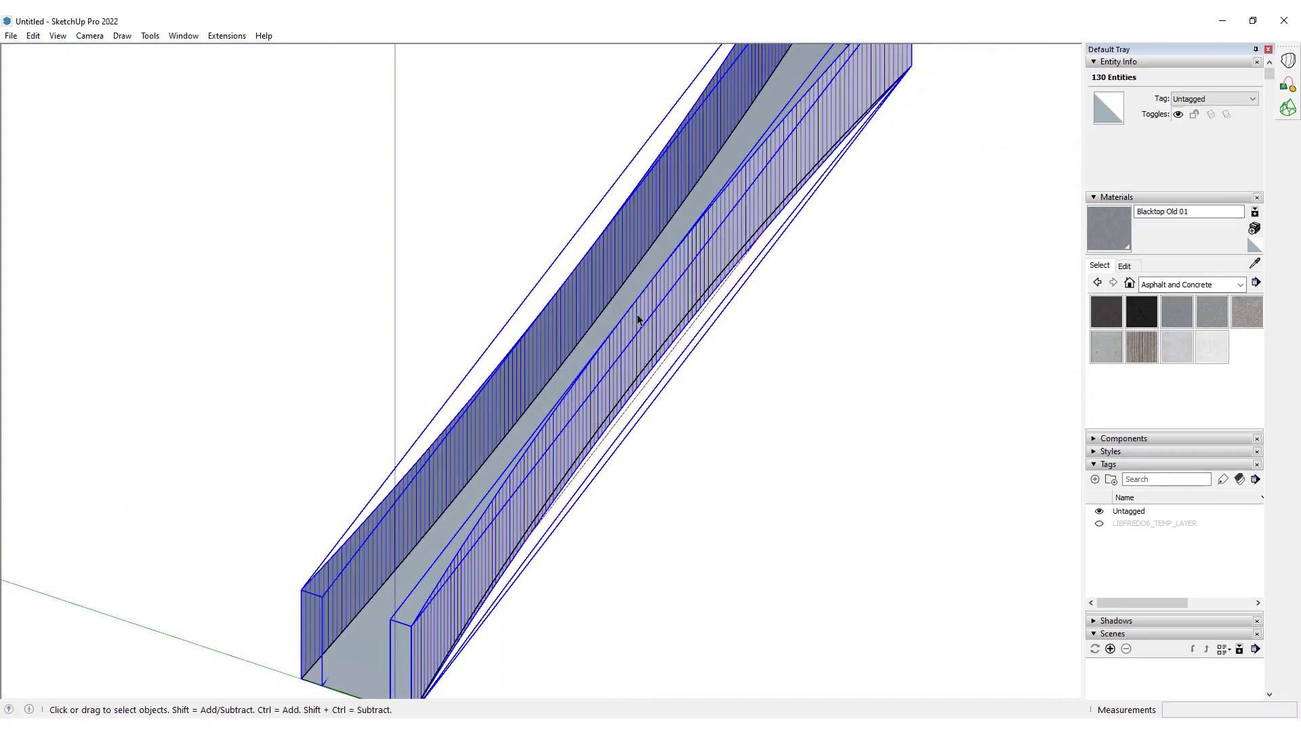
pyautogui.press('Delete')
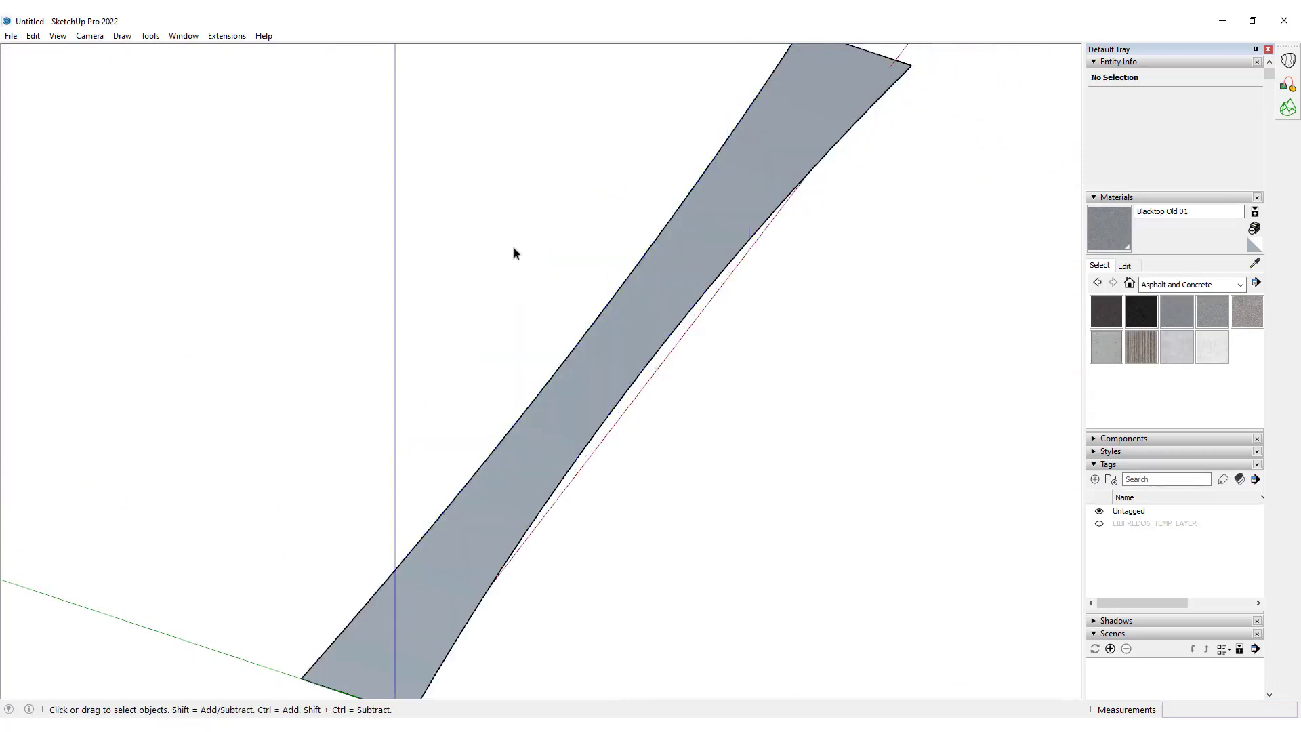
# Display the hidden objects and select the hidden lattice group at the crest of the wave tubes.
pyautogui.scroll(-4, 577, 373)
pyautogui.moveTo(568, 316); pyautogui.dragTo(465, 297, button='middle')
pyautogui.scroll(3, 467, 370)
pyautogui.hotkey('alt', 'h')
pyautogui.scroll(4, 541, 353)
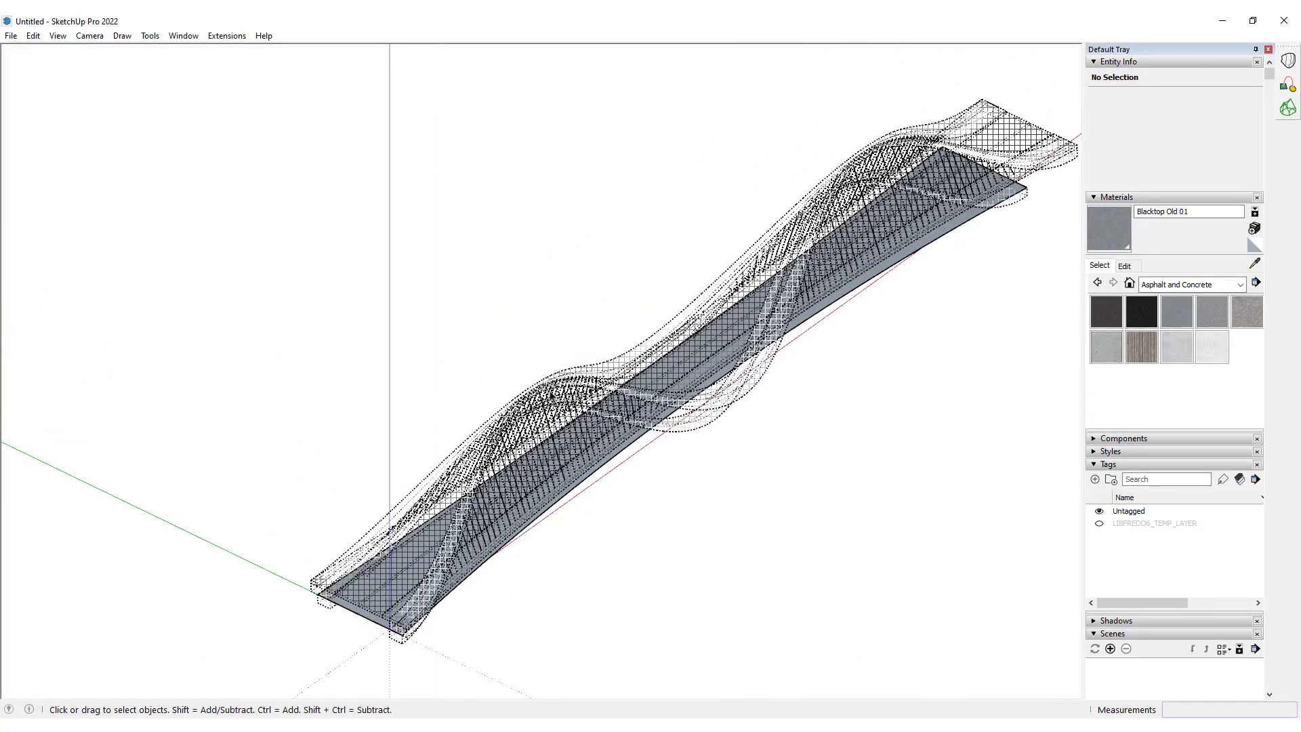
pyautogui.scroll(3, 550, 392)
pyautogui.moveTo(488, 394)
pyautogui.mouseDown(button='middle')
pyautogui.moveTo(532, 264)
pyautogui.moveTo(514, 372)
pyautogui.mouseUp(button='middle')
pyautogui.scroll(3, 596, 360)
pyautogui.click(535, 471)
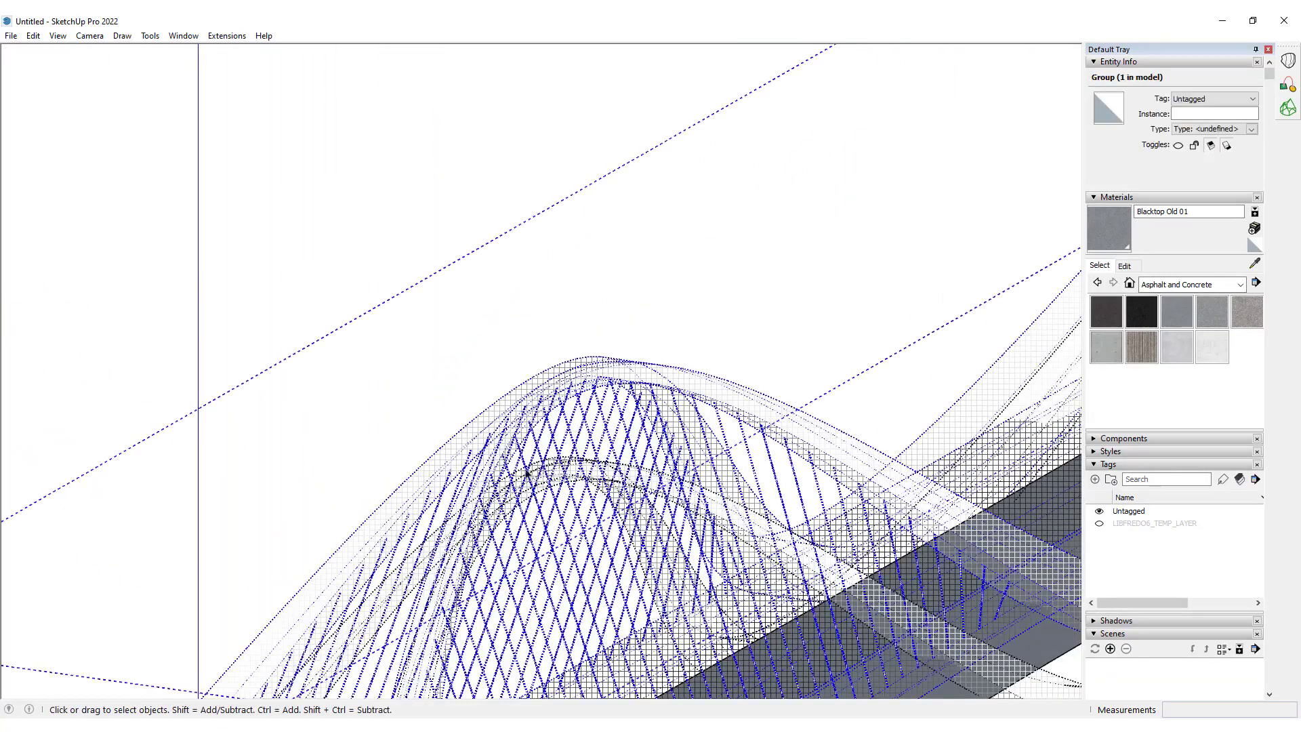
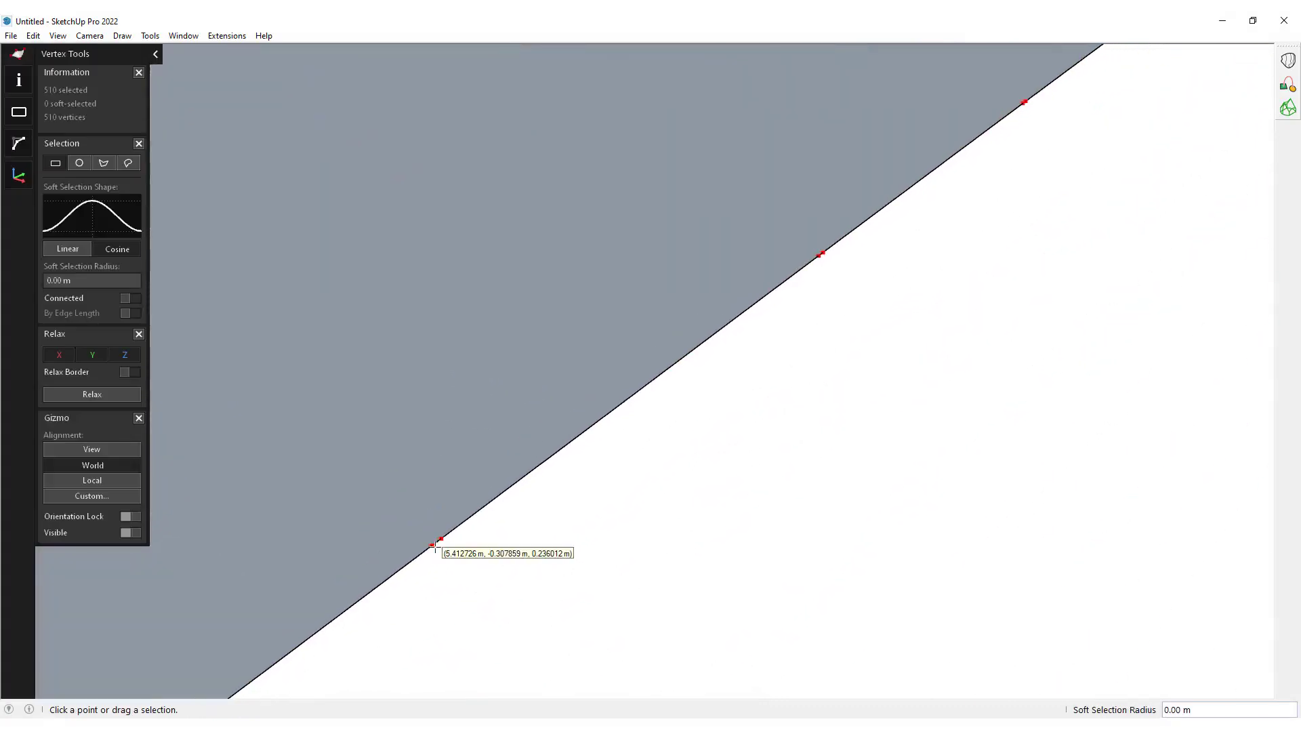
# Examine the vertices along the deck's long curved edges with Vertex Tools for closely spaced pairs.
pyautogui.moveTo(488, 494); pyautogui.dragTo(410, 520, button='middle')
pyautogui.scroll(4, 447, 507)
pyautogui.press('space')
pyautogui.press('v')
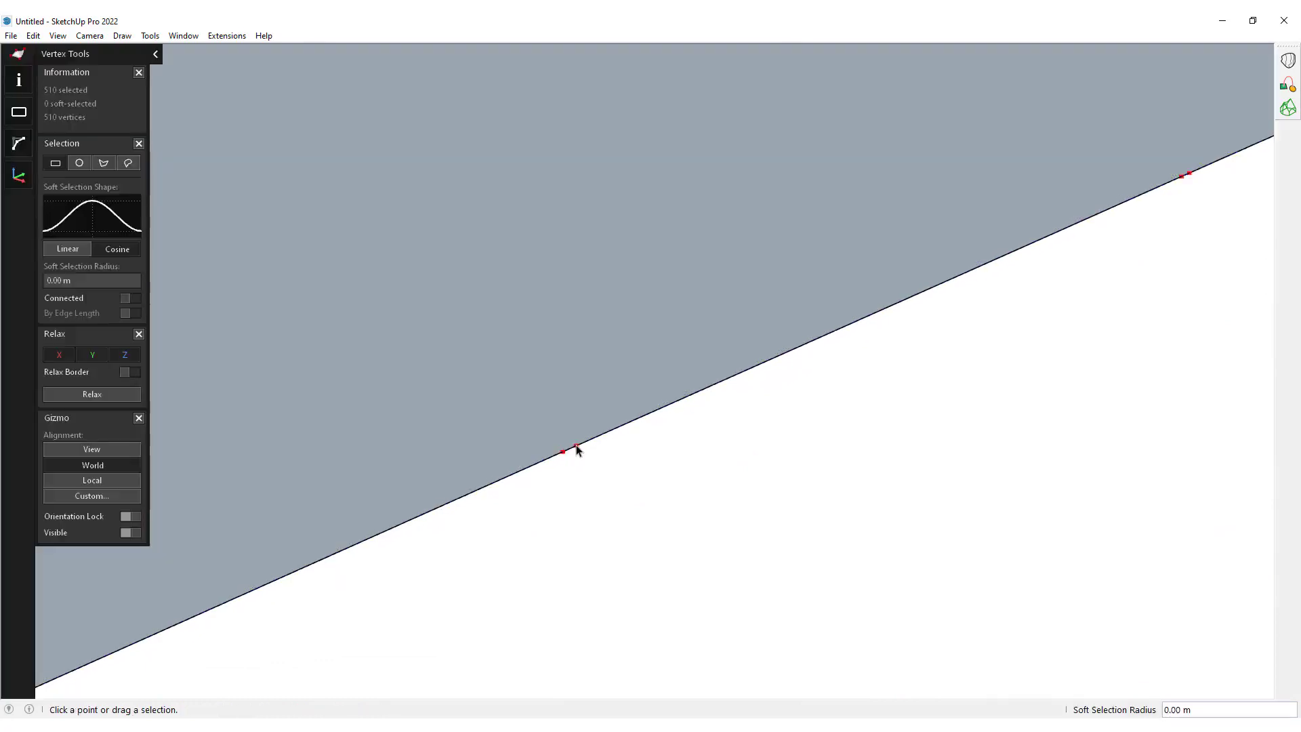
pyautogui.press('space')
pyautogui.press('v')
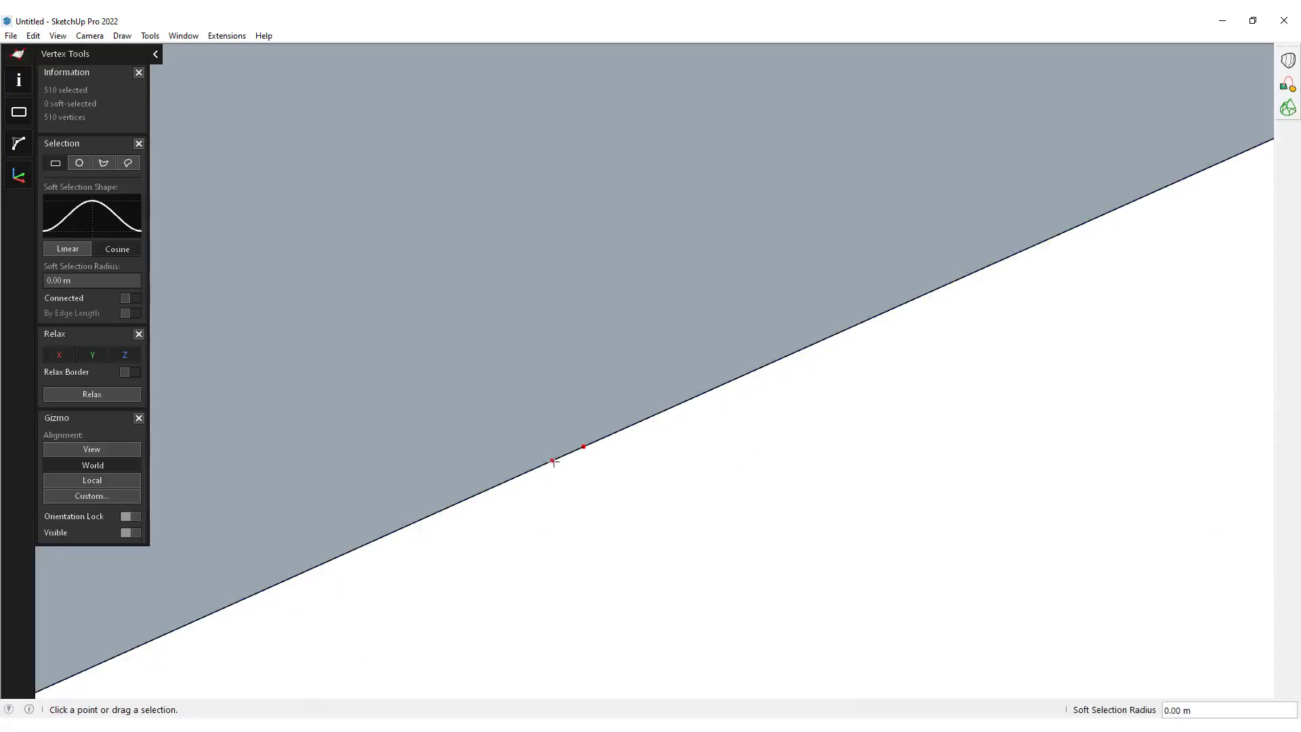
pyautogui.scroll(-8, 563, 463)
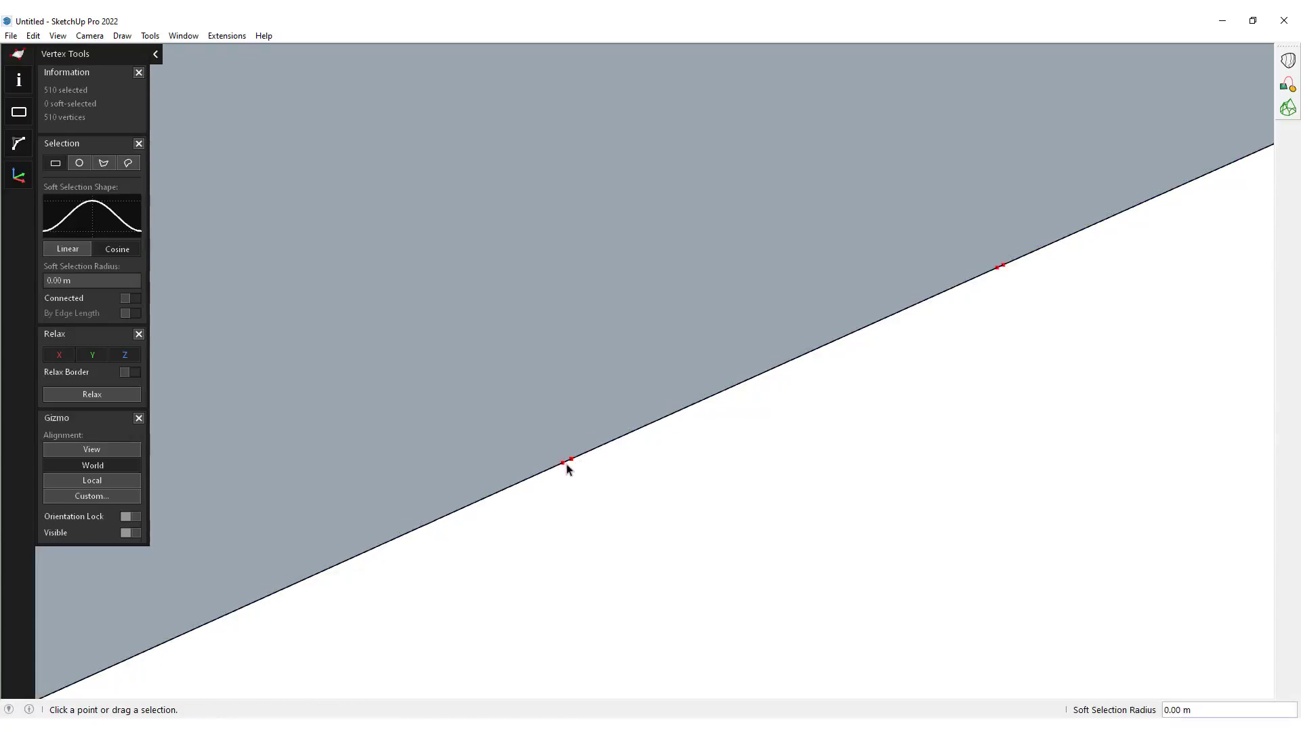
pyautogui.scroll(-3, 568, 466)
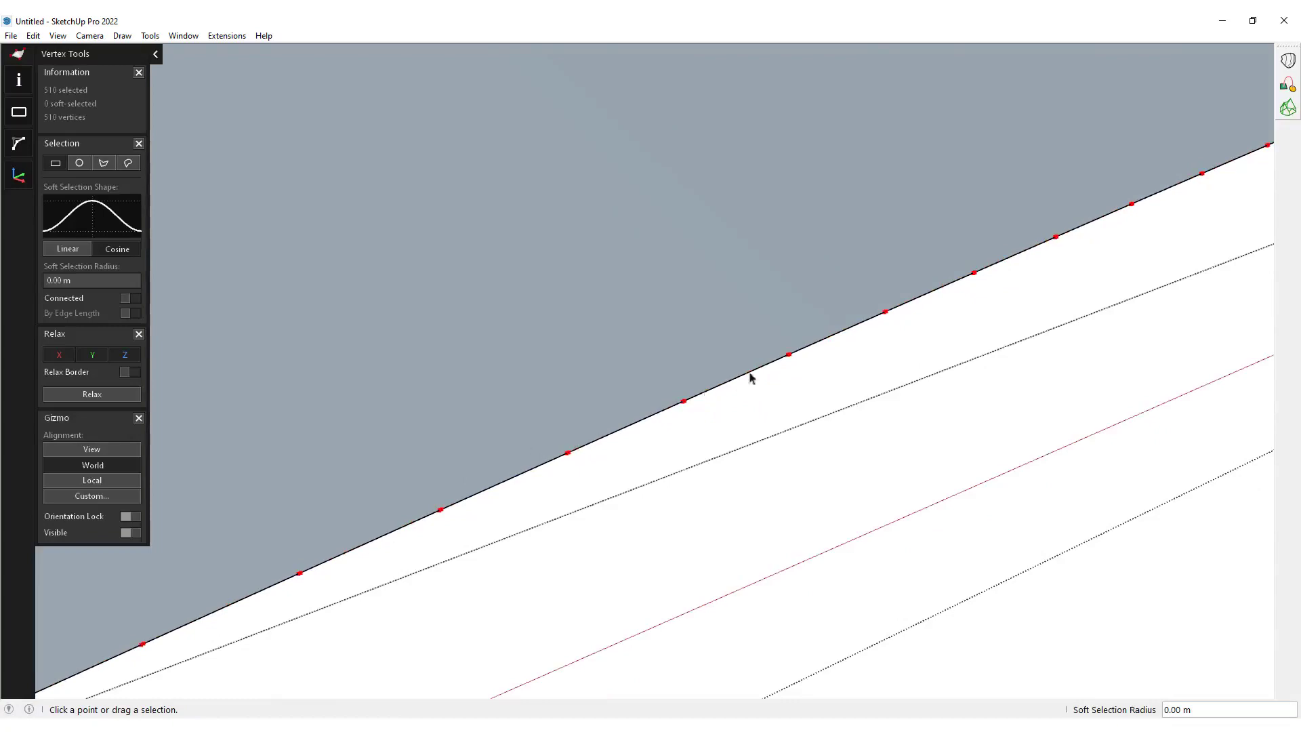
pyautogui.scroll(-9, 769, 431)
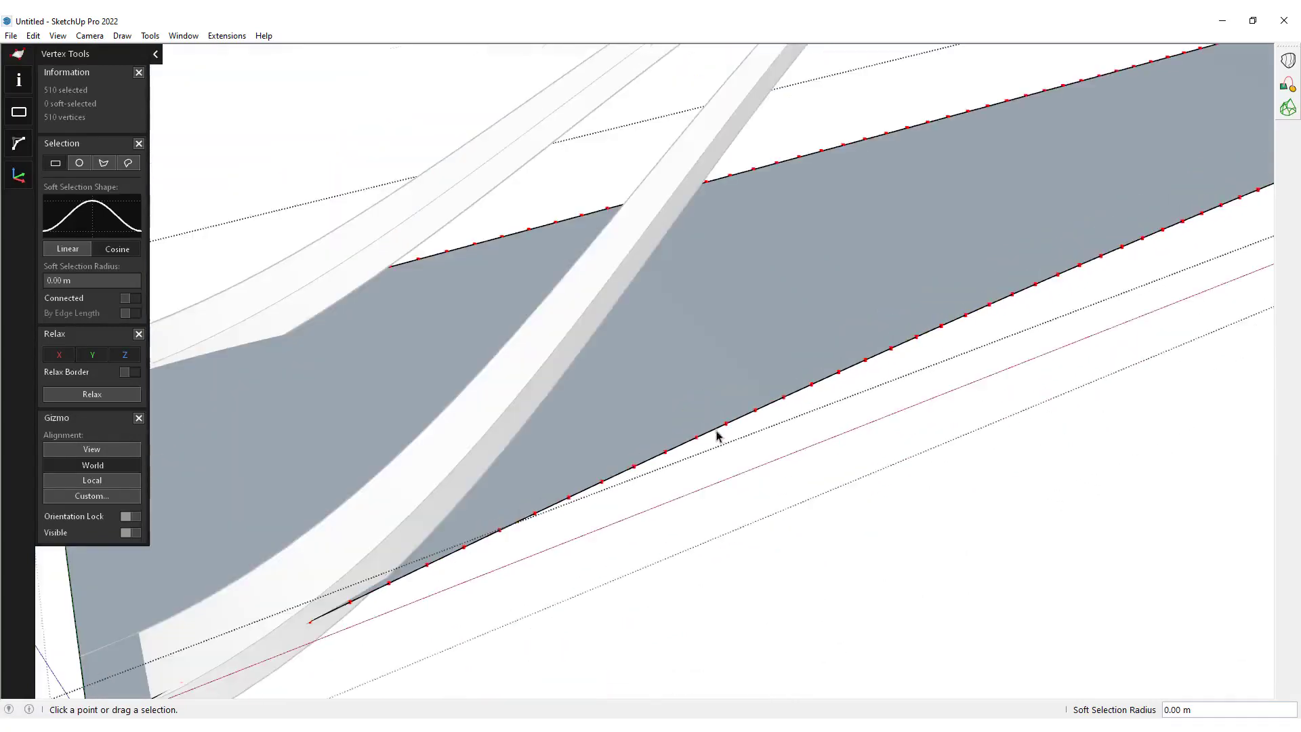
# Select only the deck's two long curved edges, leaving out its surface and both short end edges.
pyautogui.press('space')
pyautogui.scroll(3, 827, 334)
pyautogui.click(772, 431)
pyautogui.doubleClick(666, 402)
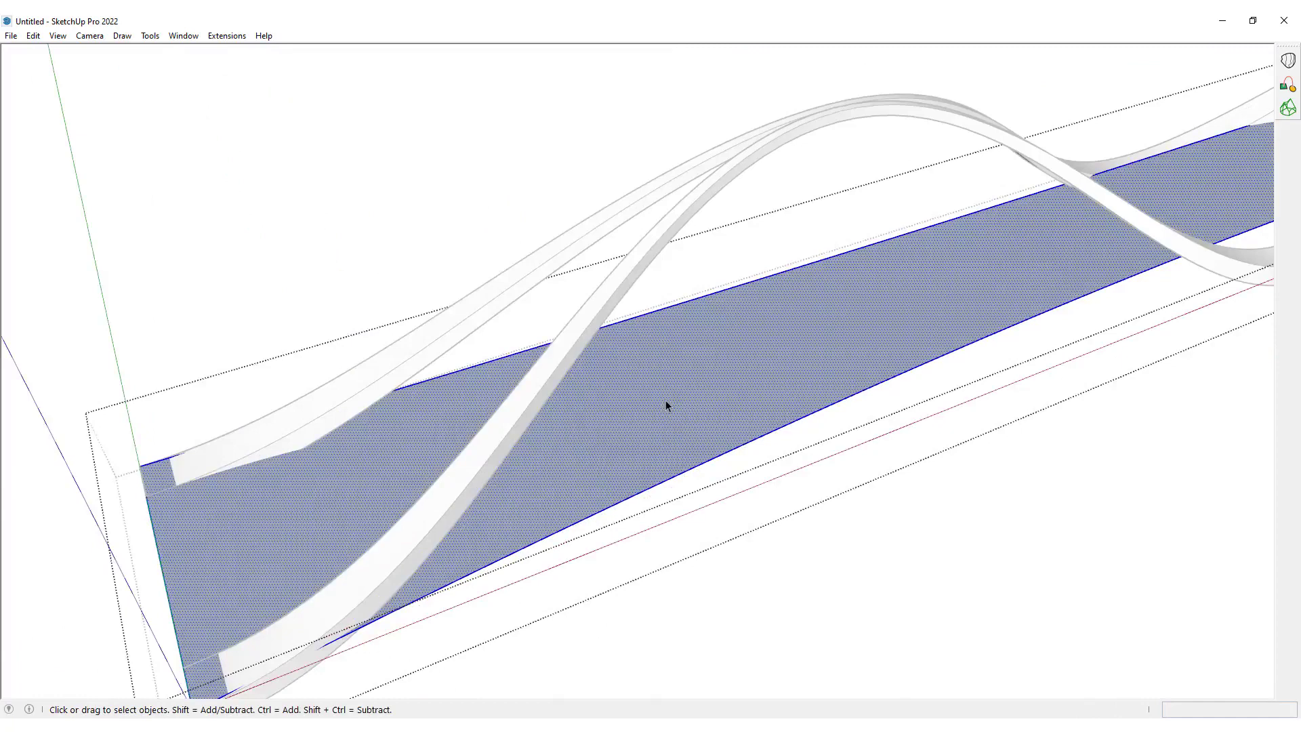
pyautogui.scroll(-5, 576, 405)
pyautogui.moveTo(575, 405); pyautogui.dragTo(488, 555, button='middle')
pyautogui.scroll(3, 1000, 372)
pyautogui.keyDown('shift'); pyautogui.click(917, 409); pyautogui.keyUp('shift')
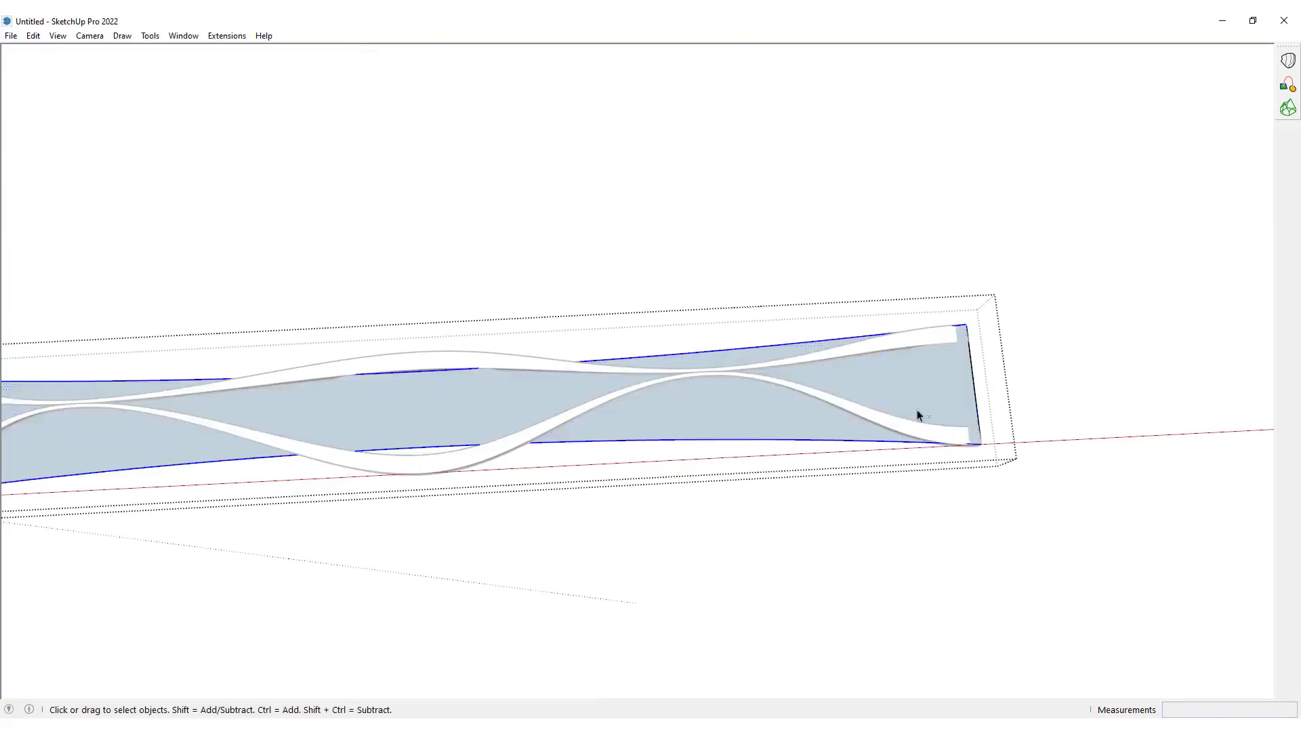
pyautogui.scroll(-3, 916, 410)
pyautogui.scroll(2, 308, 434)
pyautogui.keyDown('shift'); pyautogui.click(401, 397); pyautogui.keyUp('shift')
pyautogui.scroll(1, 496, 406)
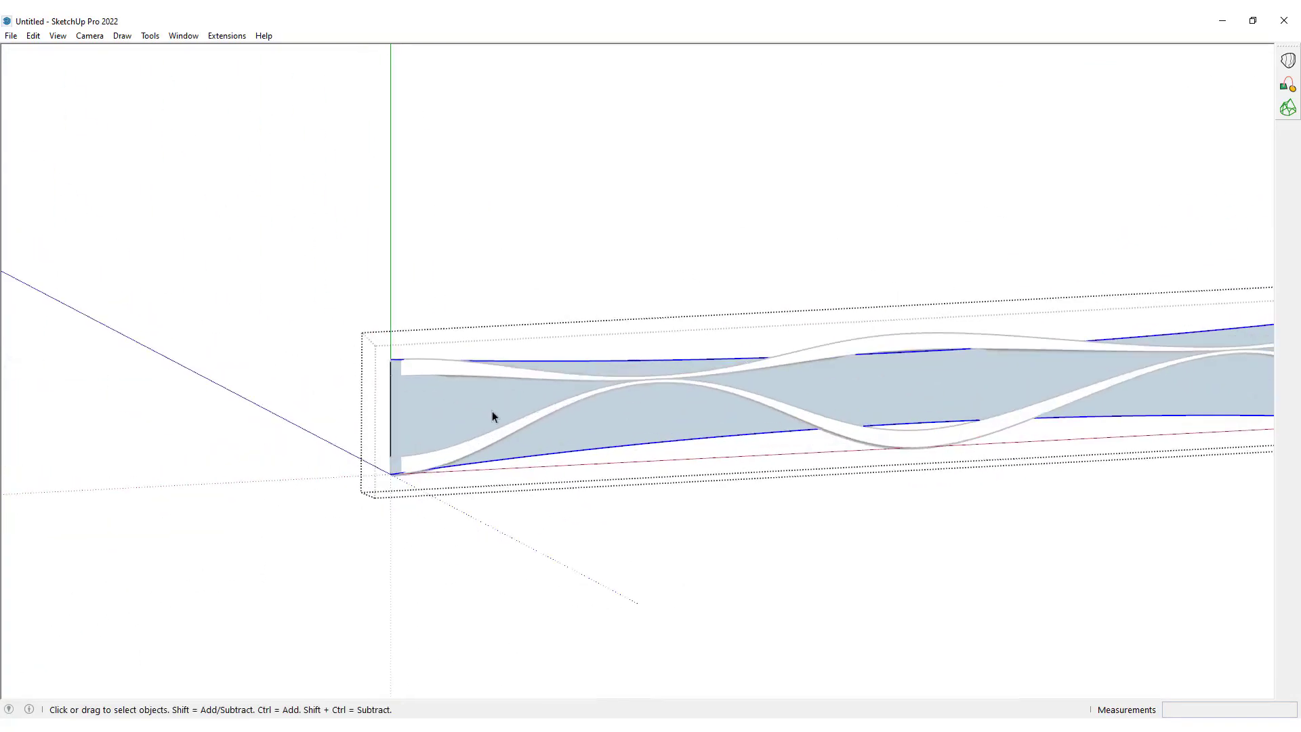
pyautogui.scroll(-5, 346, 447)
pyautogui.scroll(5, 978, 338)
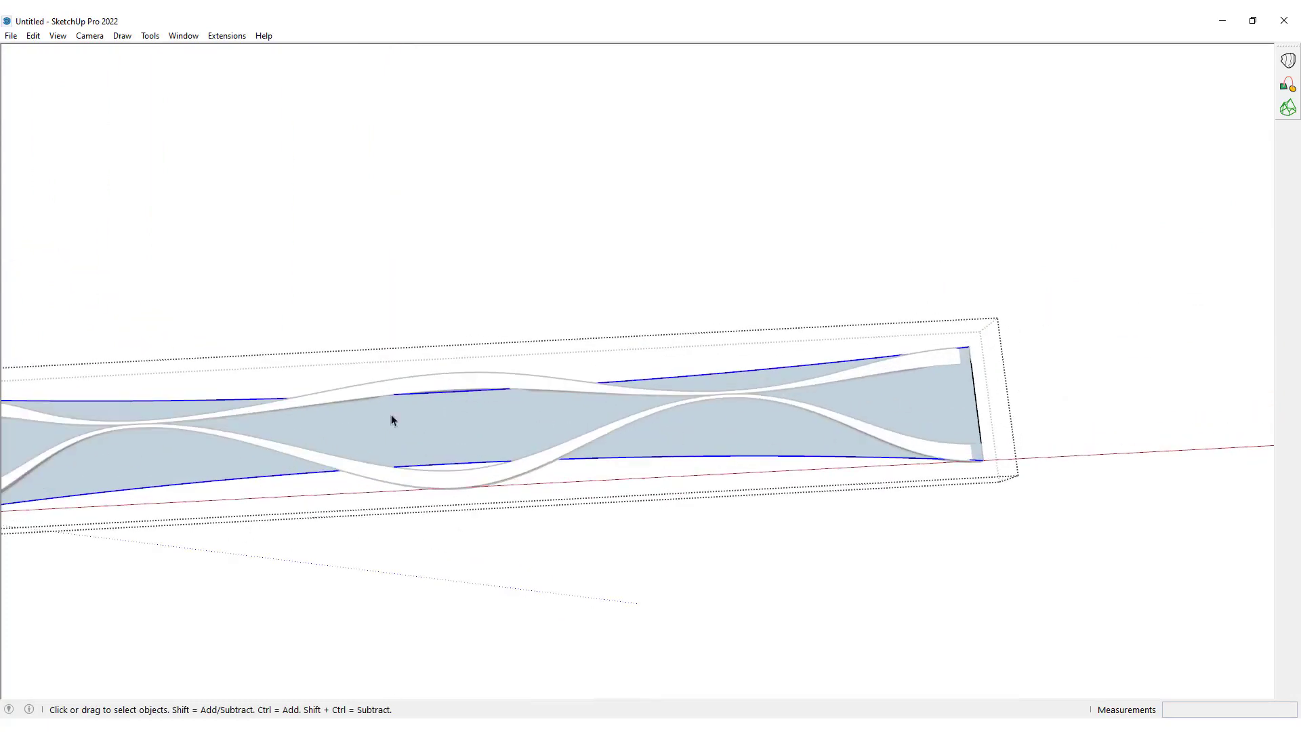
# Remove the deck's surface and short end edges, keeping the two long curved edges.
pyautogui.doubleClick(740, 415)
pyautogui.press('Delete')
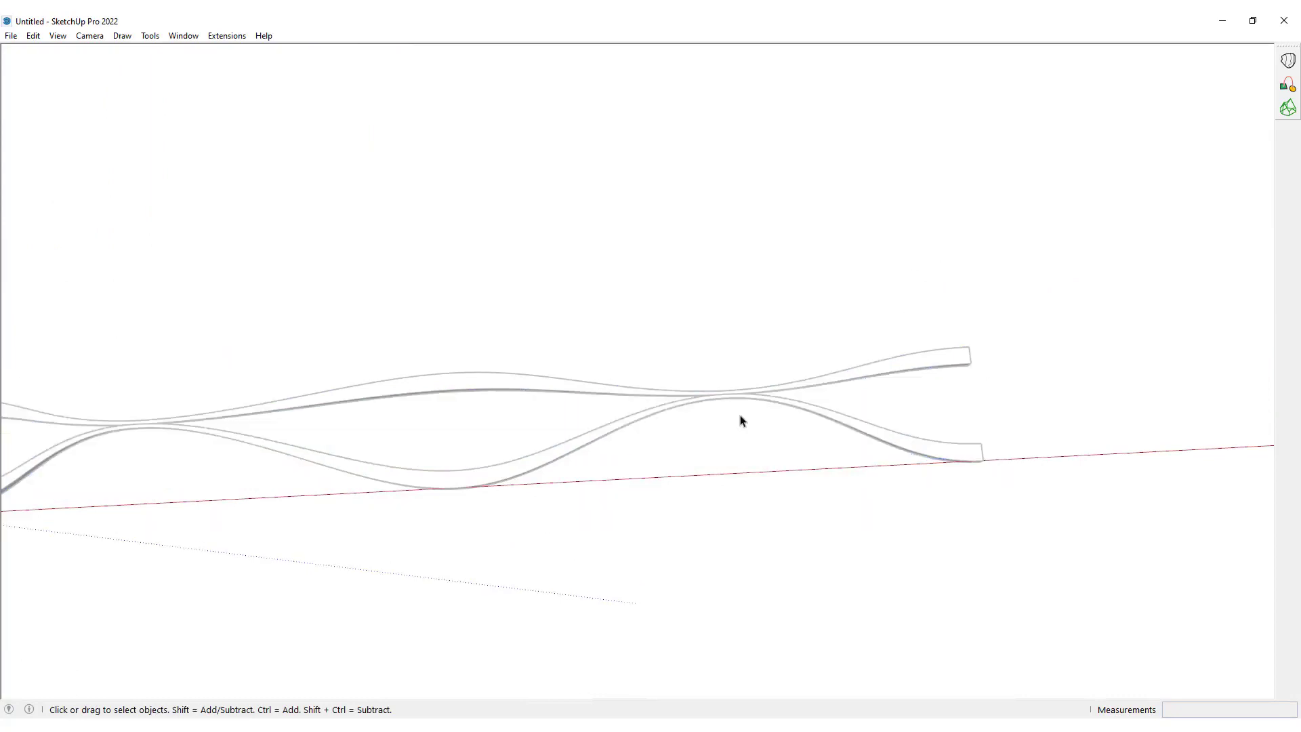
pyautogui.hotkey('ctrl', 'z')
# Convert the deck's near long curved edge to a Polyline Segmentor curve with 128 segments.
pyautogui.moveTo(740, 420); pyautogui.dragTo(558, 64, button='middle')
pyautogui.scroll(2, 695, 448)
pyautogui.rightClick(585, 61)
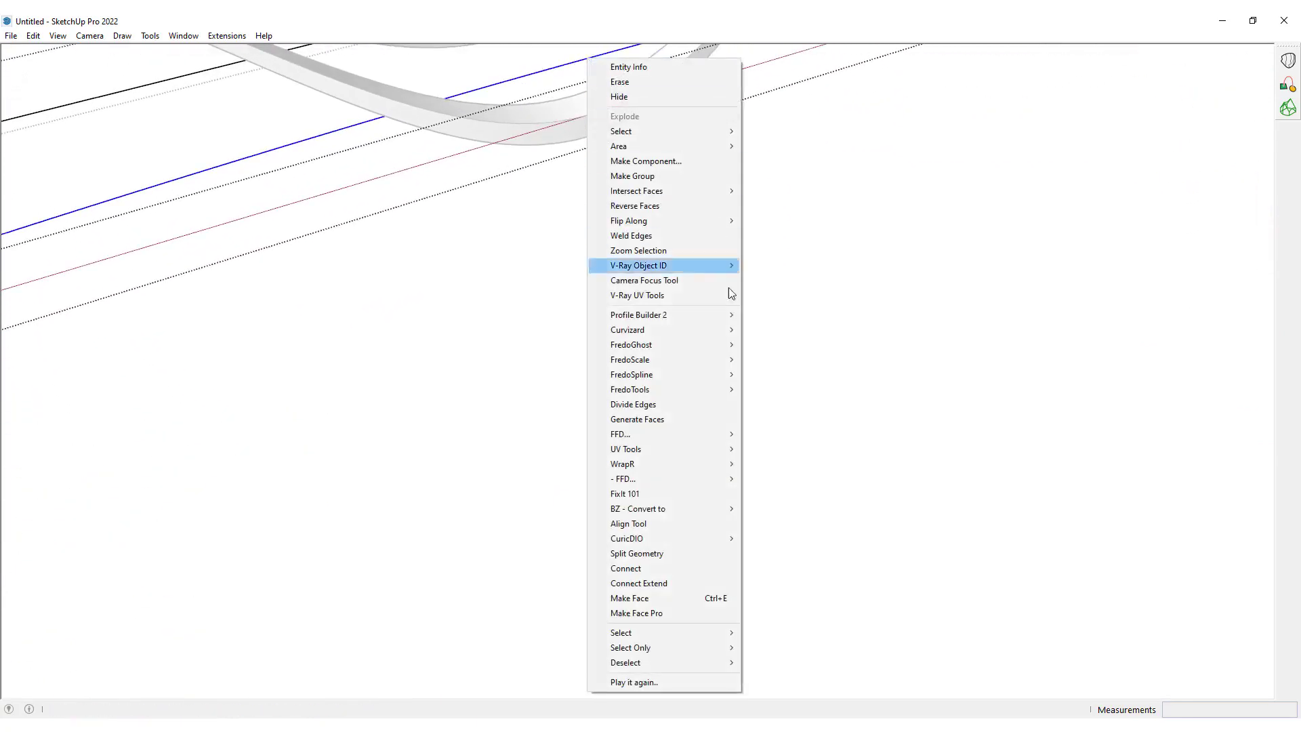
pyautogui.moveTo(702, 511)
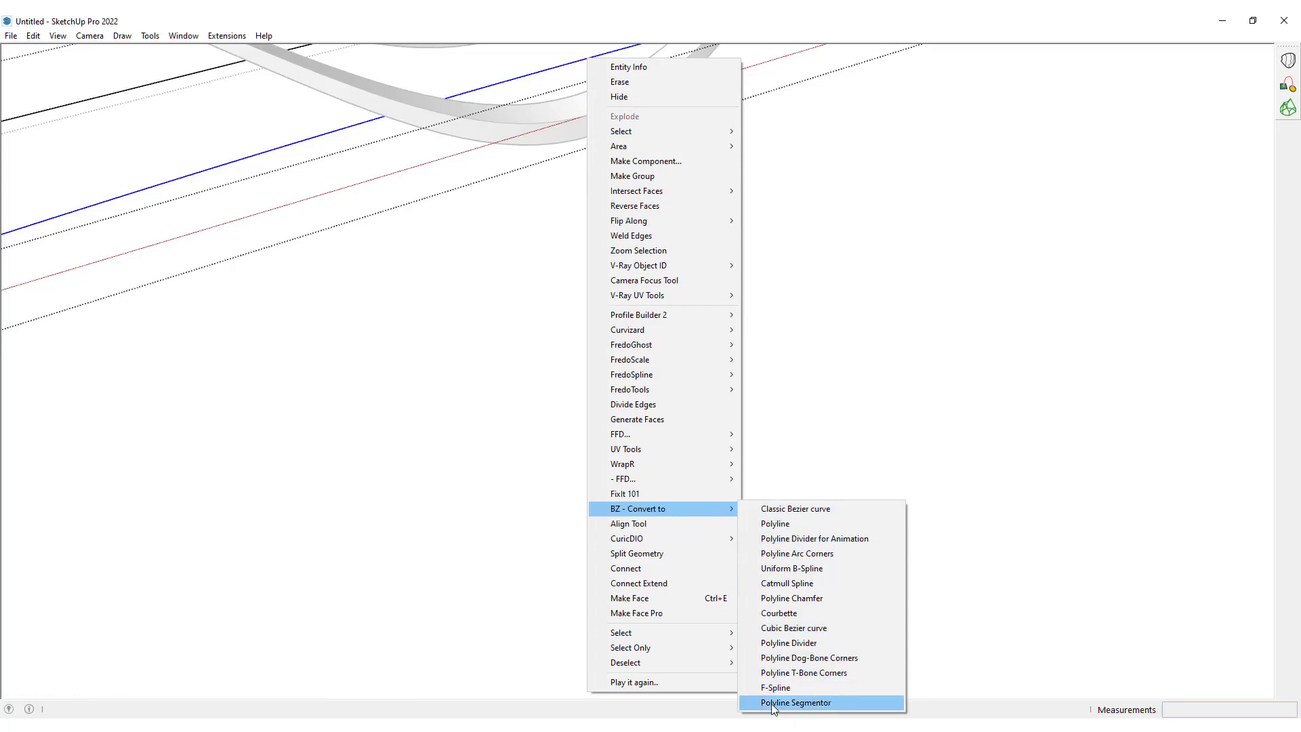
pyautogui.click(806, 703)
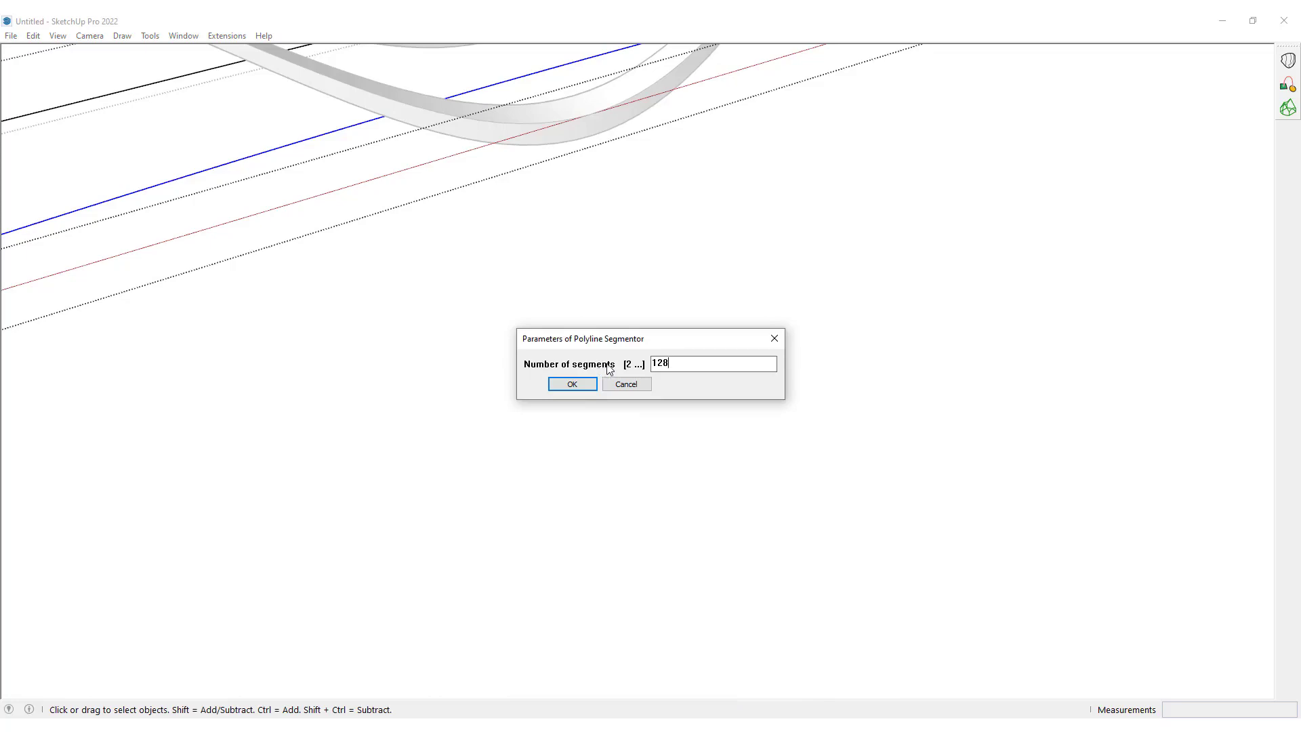
pyautogui.click(581, 386)
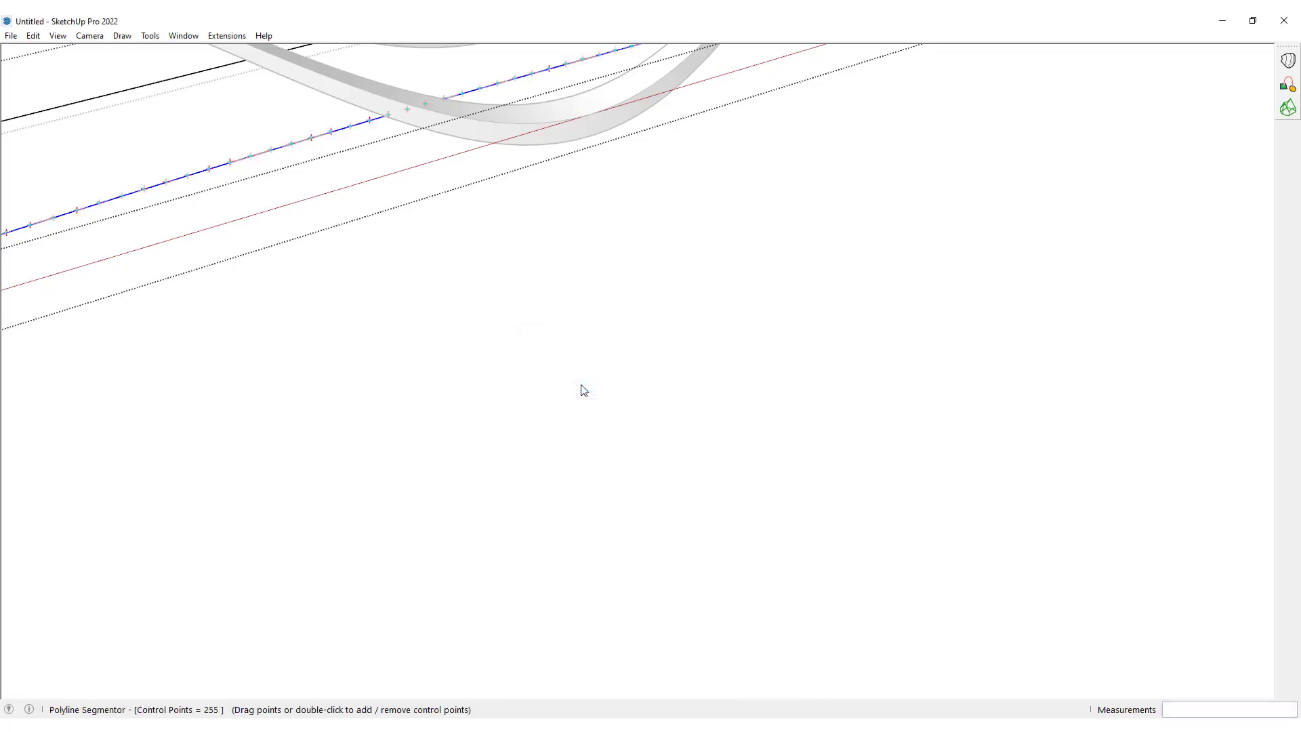
pyautogui.scroll(-5, 735, 225)
pyautogui.press('space')
# Compare the vertex spacing along the converted near deck edge and the unconverted far edge with Vertex Tools.
pyautogui.scroll(3, 528, 238)
pyautogui.scroll(2, 529, 242)
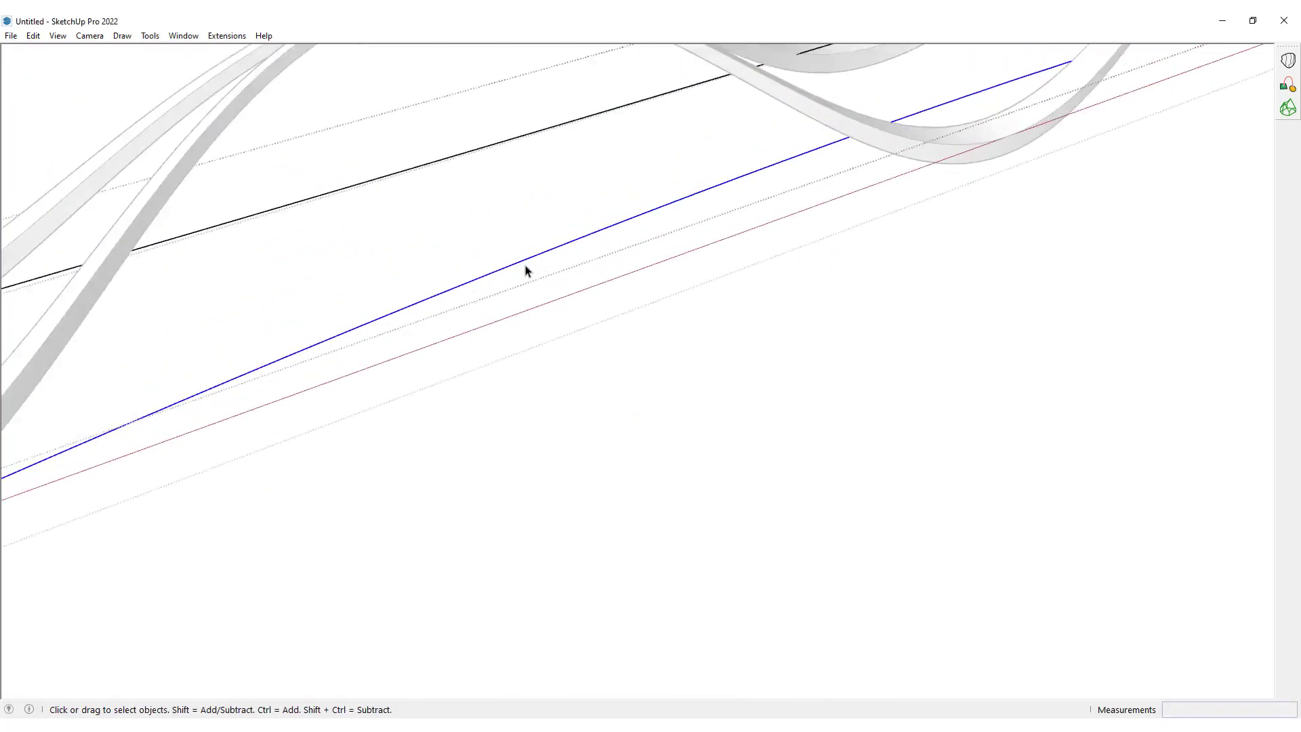
pyautogui.press('v')
pyautogui.scroll(1, 438, 307)
pyautogui.moveTo(438, 308); pyautogui.dragTo(590, 361, button='middle')
pyautogui.scroll(4, 597, 373)
pyautogui.scroll(5, 624, 385)
pyautogui.scroll(1, 548, 409)
pyautogui.scroll(-3, 582, 416)
pyautogui.scroll(-5, 584, 420)
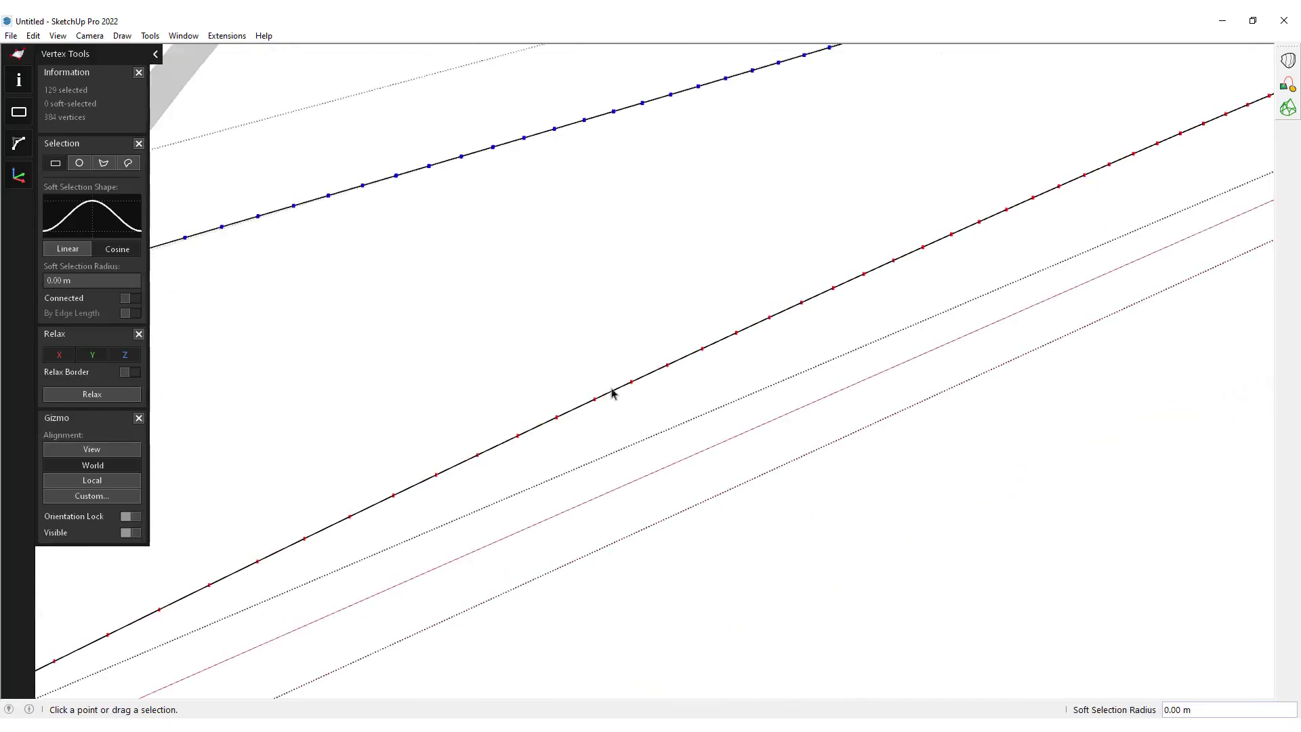
pyautogui.scroll(-3, 656, 397)
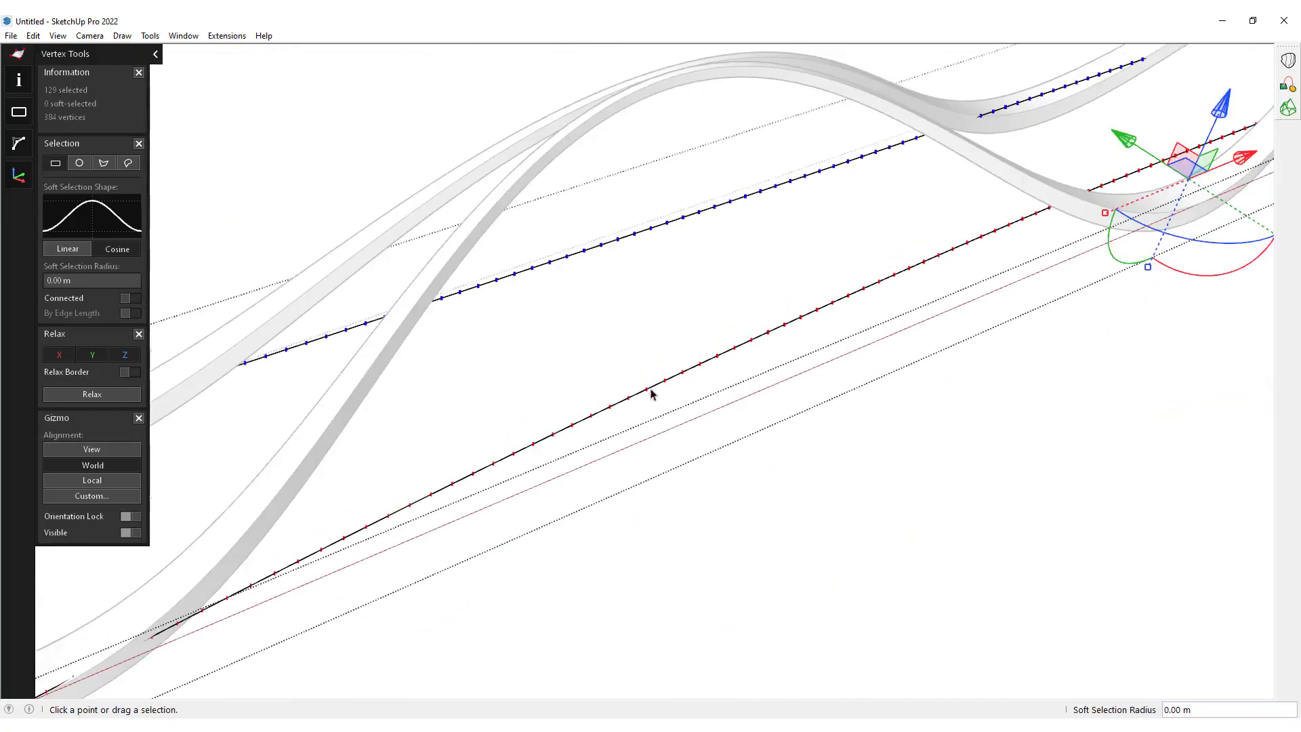
pyautogui.scroll(6, 572, 256)
pyautogui.scroll(6, 510, 313)
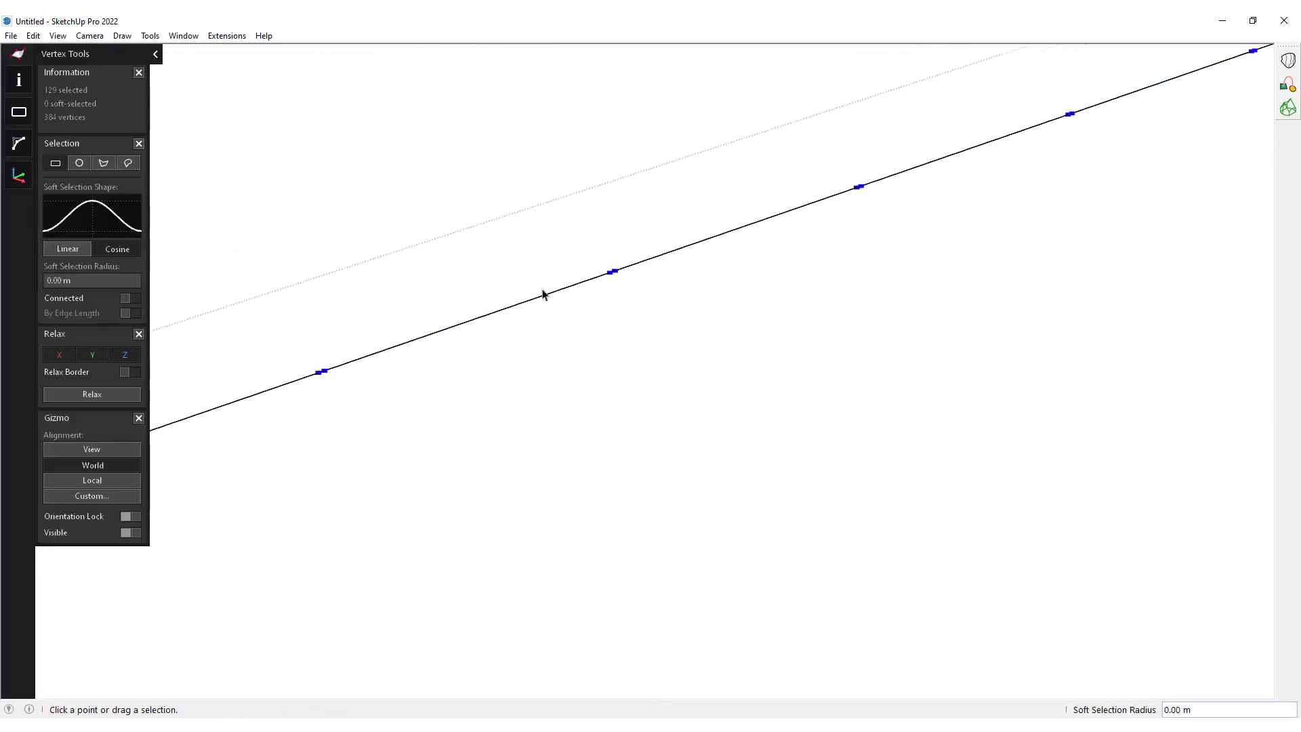
pyautogui.scroll(2, 706, 271)
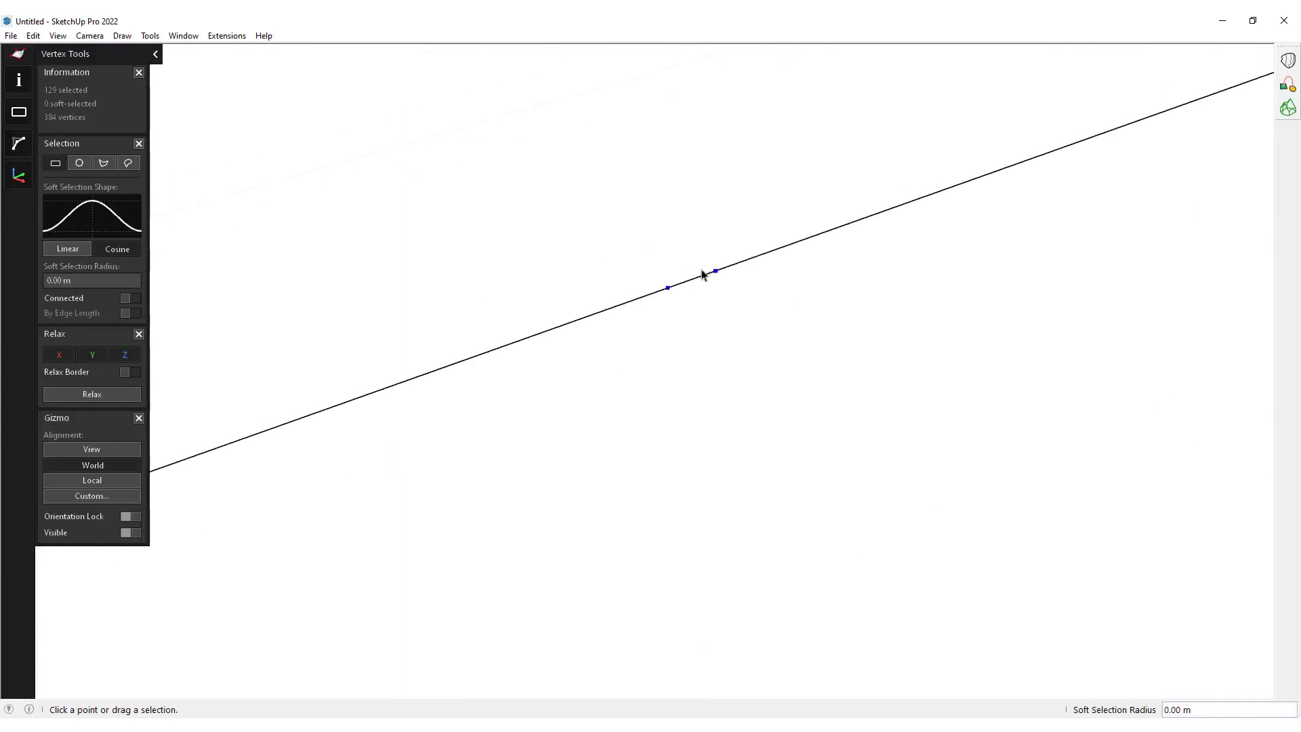
pyautogui.press('space')
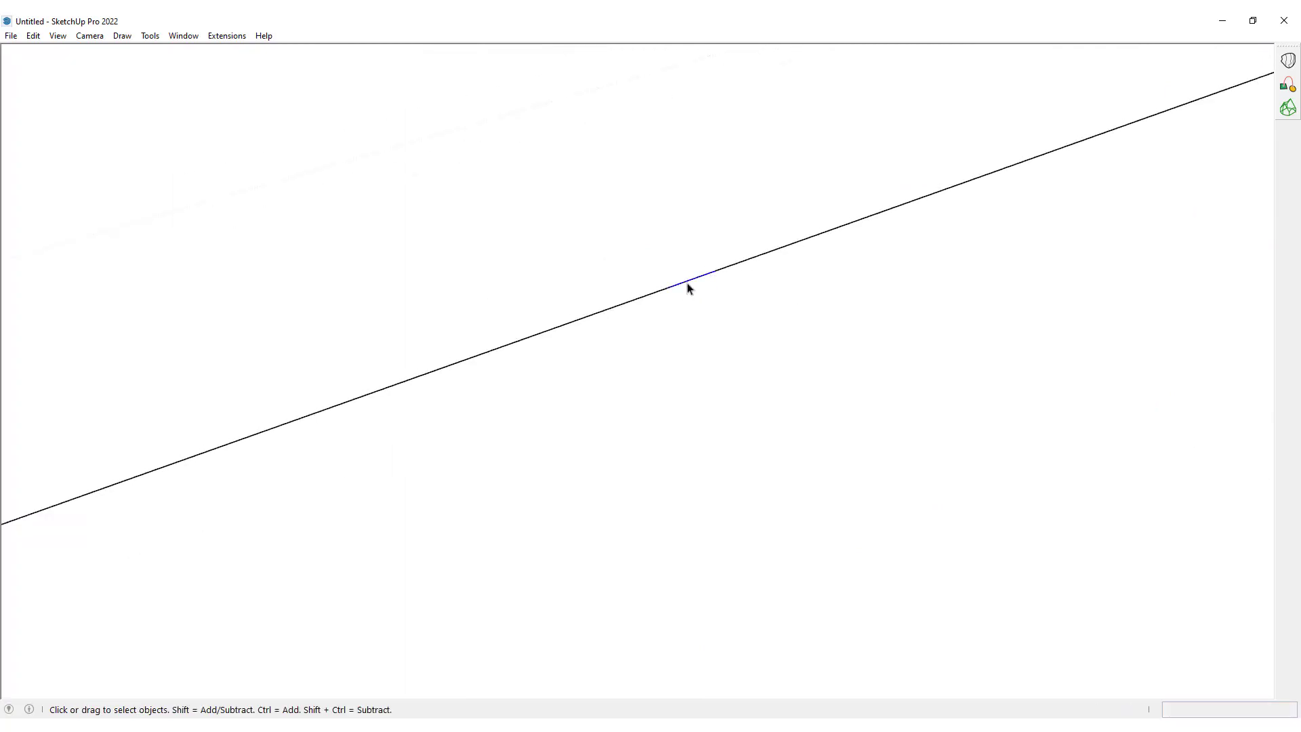
# Convert the deck's far long curved edge to a Polyline Segmentor curve with 128 segments.
pyautogui.scroll(-4, 524, 225)
pyautogui.moveTo(788, 83); pyautogui.dragTo(421, 64, button='middle')
pyautogui.rightClick(439, 64)
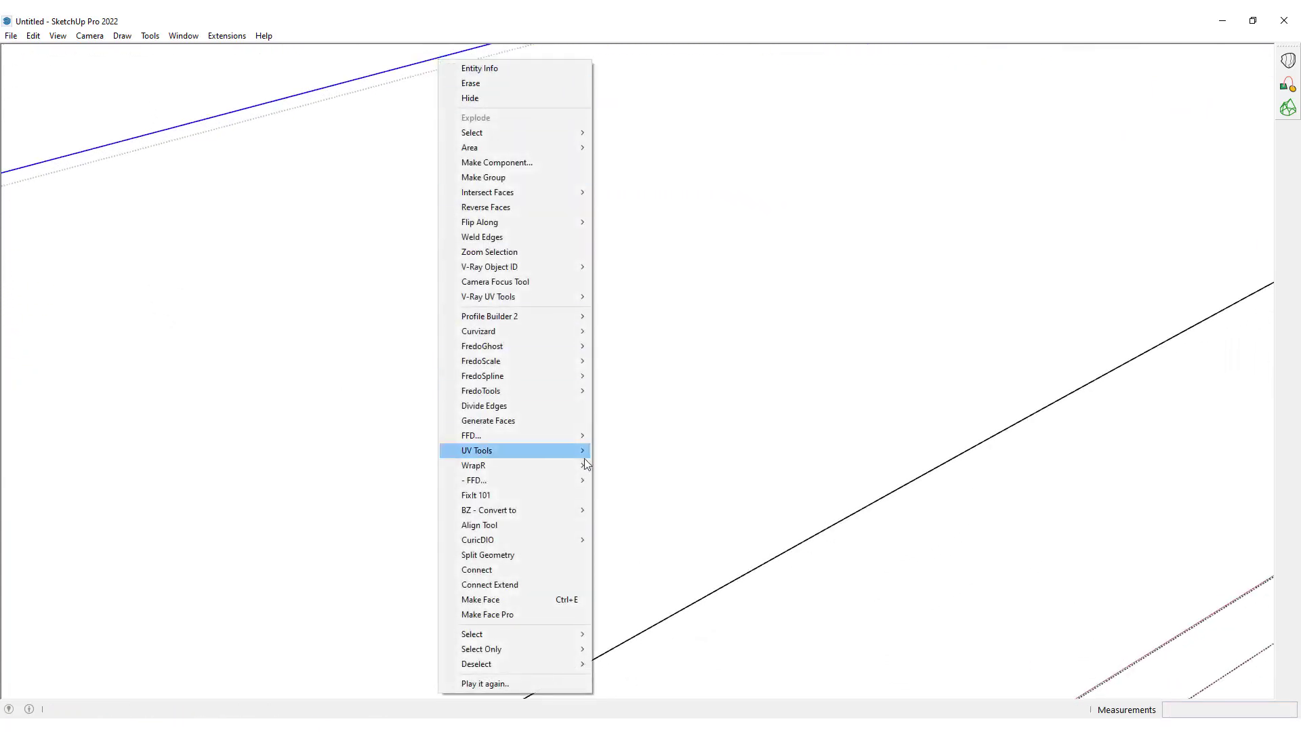
pyautogui.moveTo(523, 511)
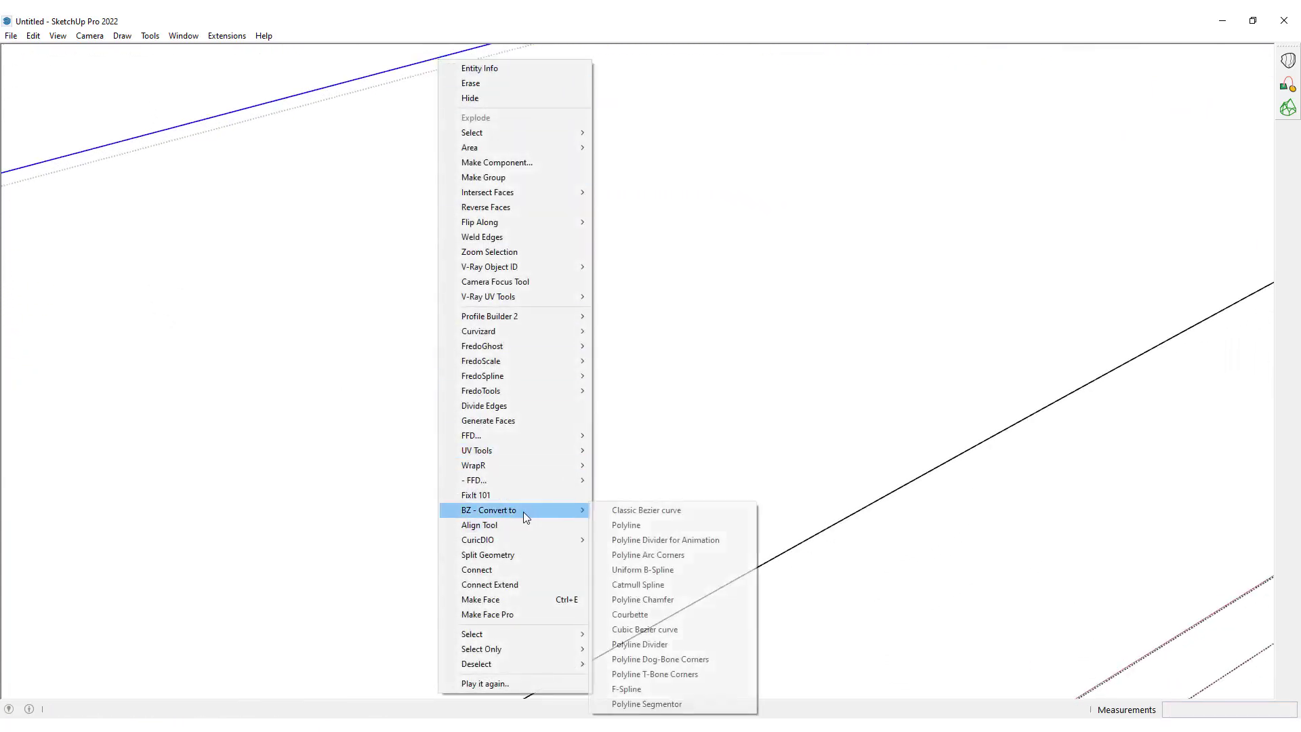
pyautogui.click(629, 705)
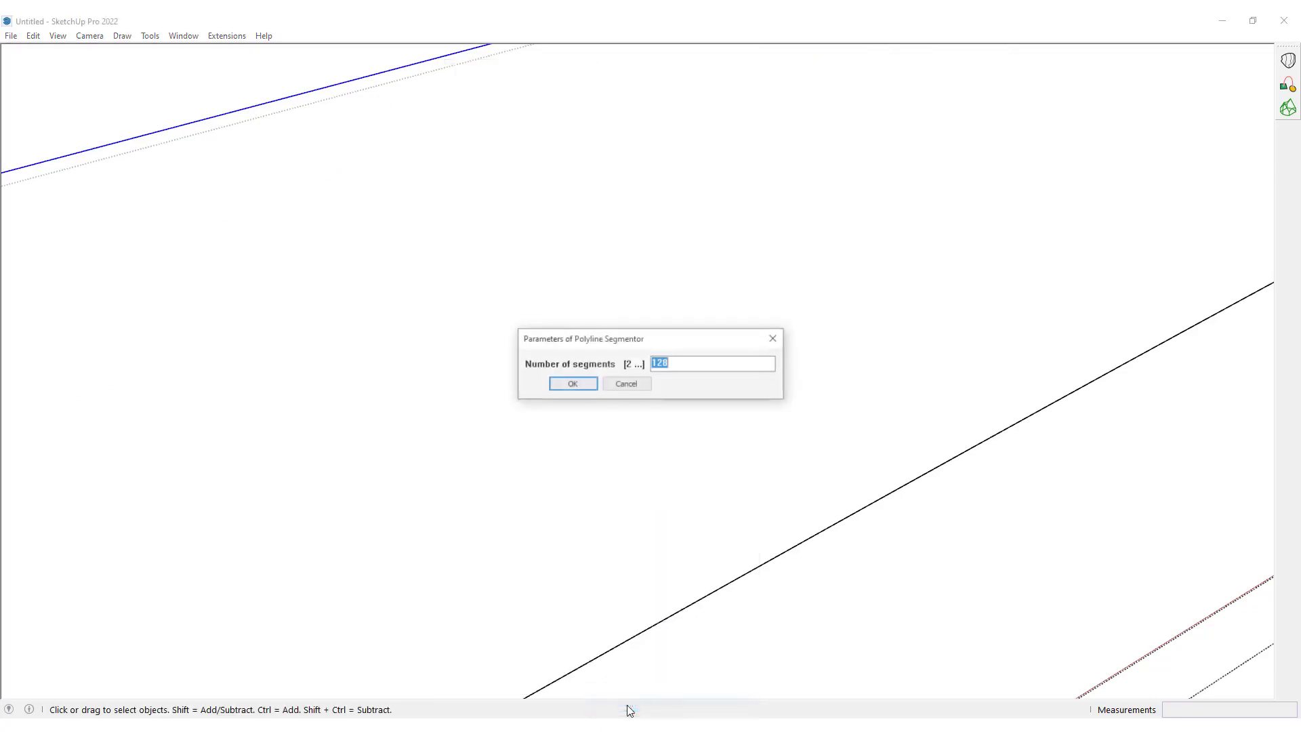
pyautogui.click(571, 384)
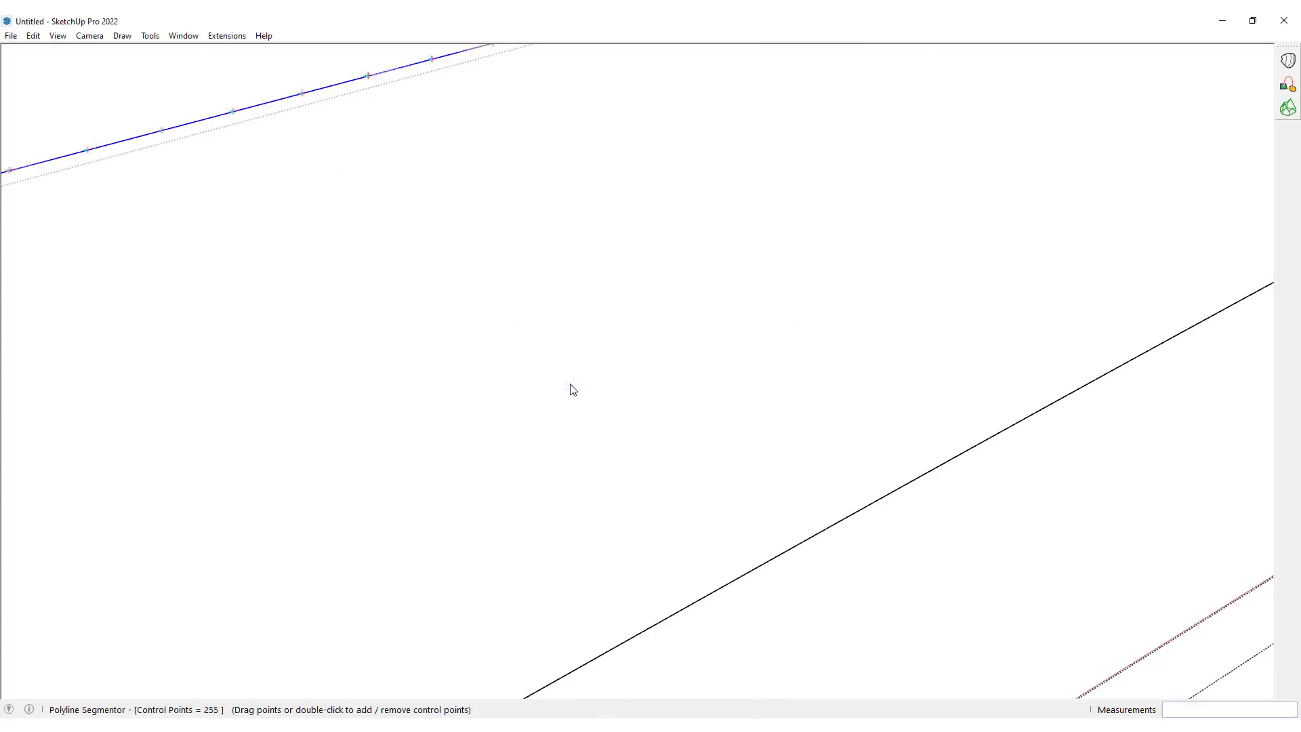
pyautogui.scroll(-5, 571, 386)
pyautogui.scroll(-4, 570, 382)
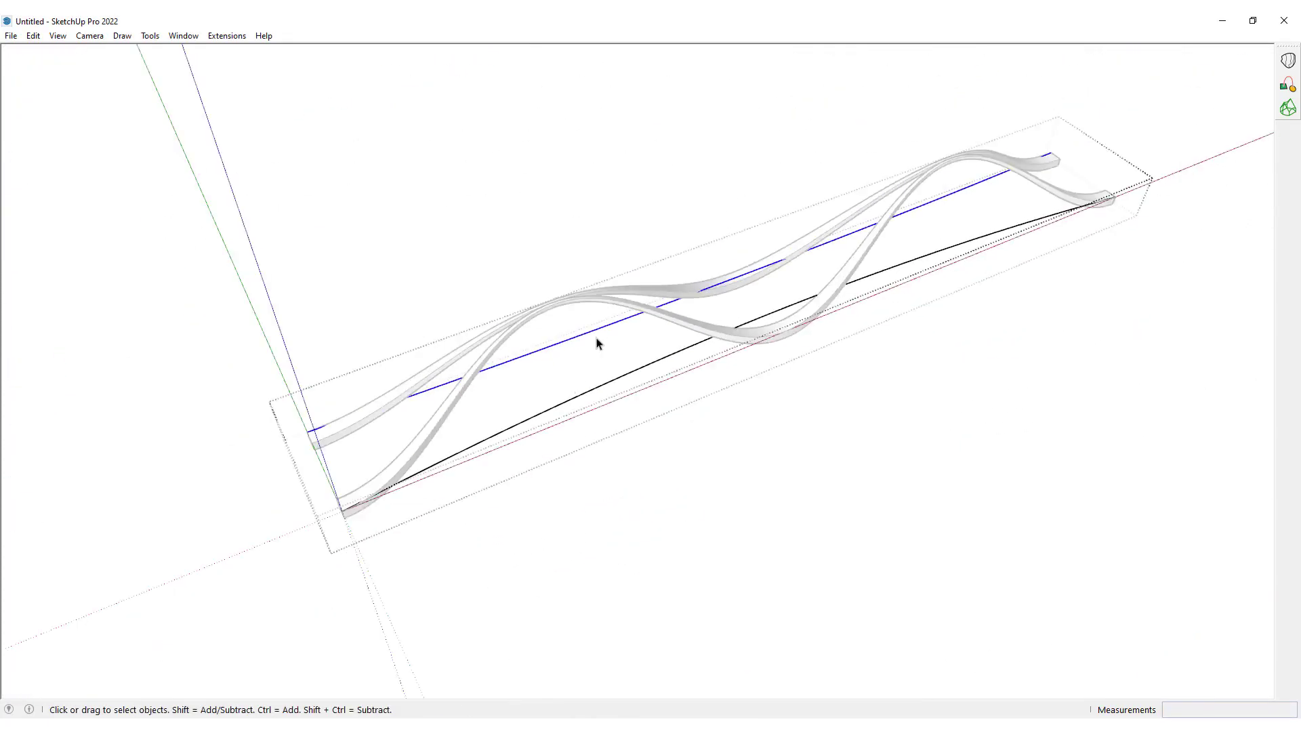
# Loft a new deck surface between the two long curved edges with Loft by Spline.
pyautogui.scroll(3, 586, 341)
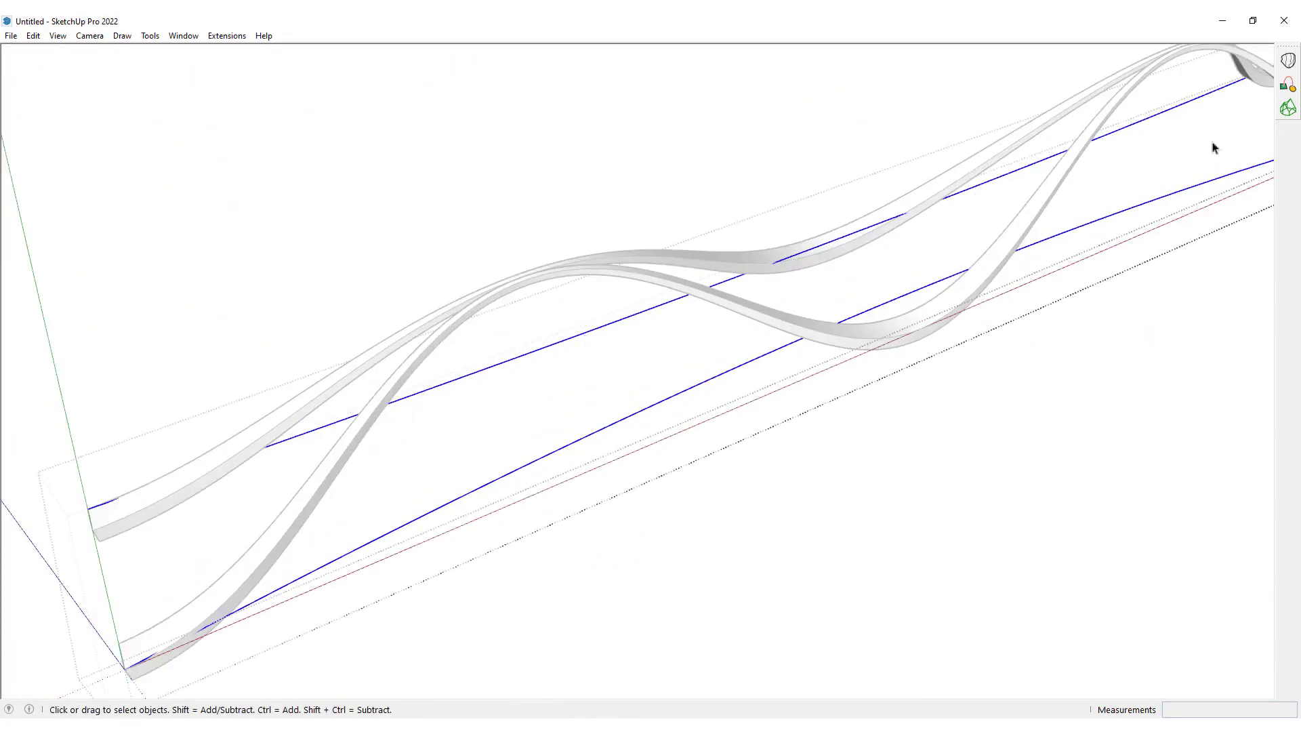
pyautogui.click(1287, 60)
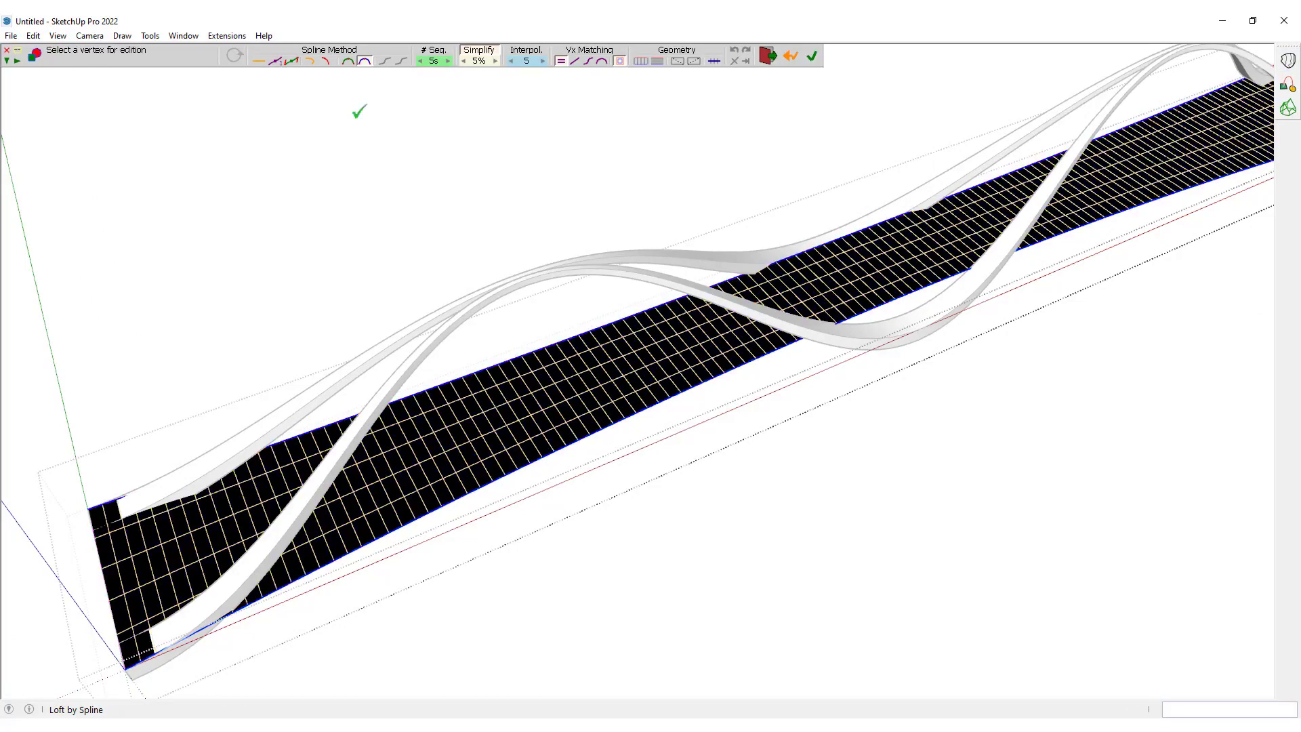
pyautogui.click(438, 129)
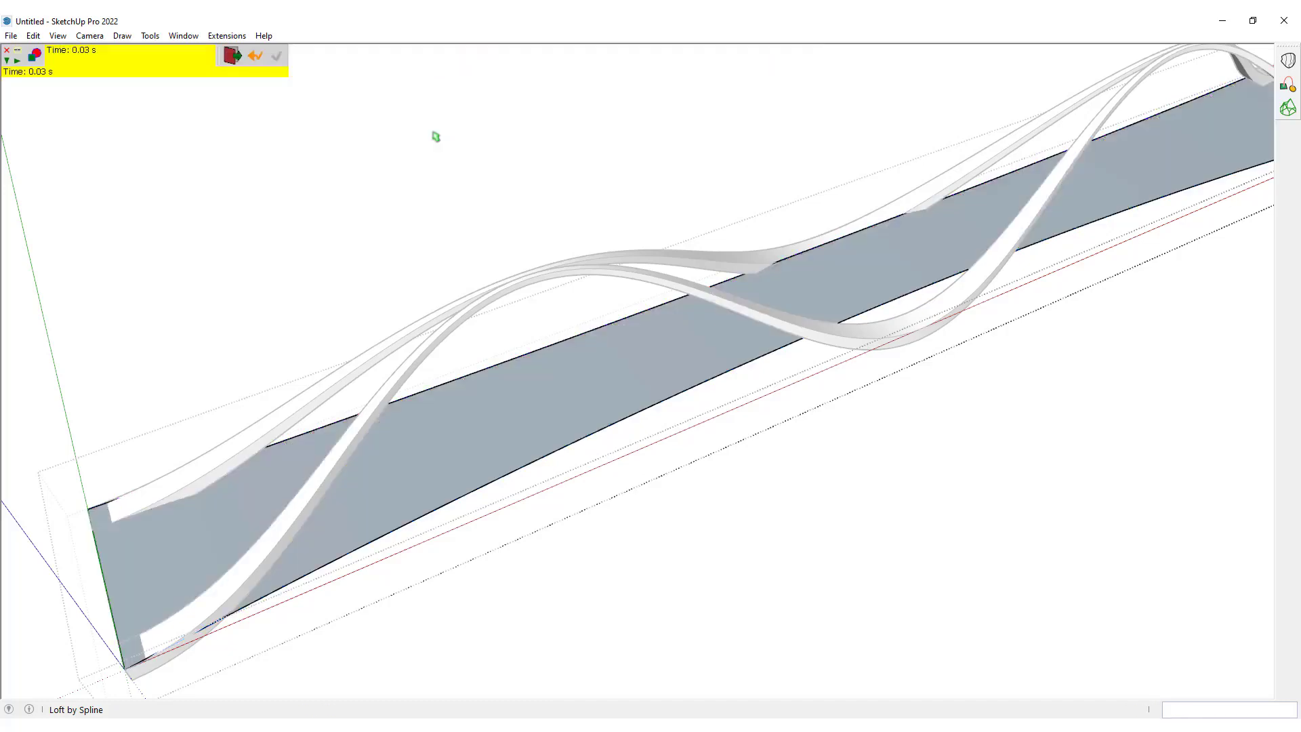
pyautogui.moveTo(478, 471); pyautogui.dragTo(667, 406, button='middle')
pyautogui.press('space')
# Select the lofted deck group and display the Fredo6_JointPushPull toolbar over the model.
pyautogui.scroll(3, 672, 441)
pyautogui.click(523, 453)
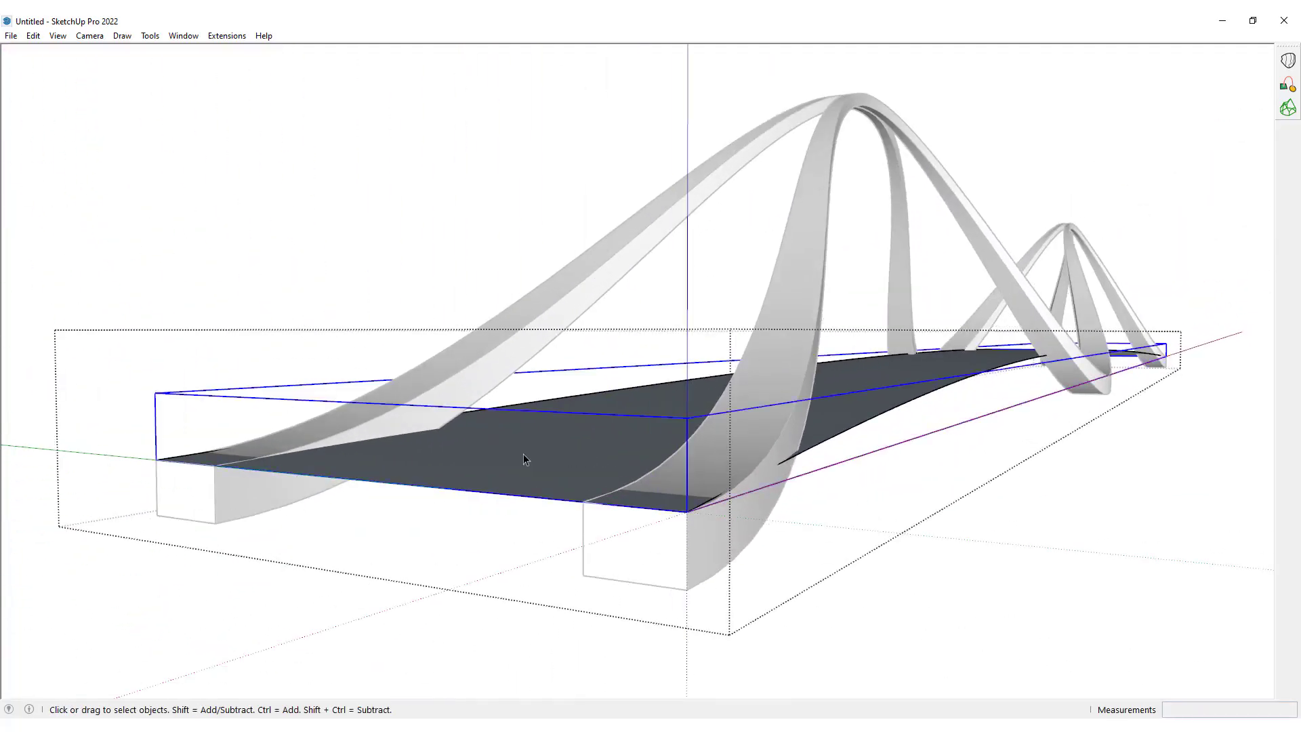
pyautogui.rightClick(1287, 99)
pyautogui.scroll(-7, 1222, 518)
pyautogui.scroll(-6, 1222, 522)
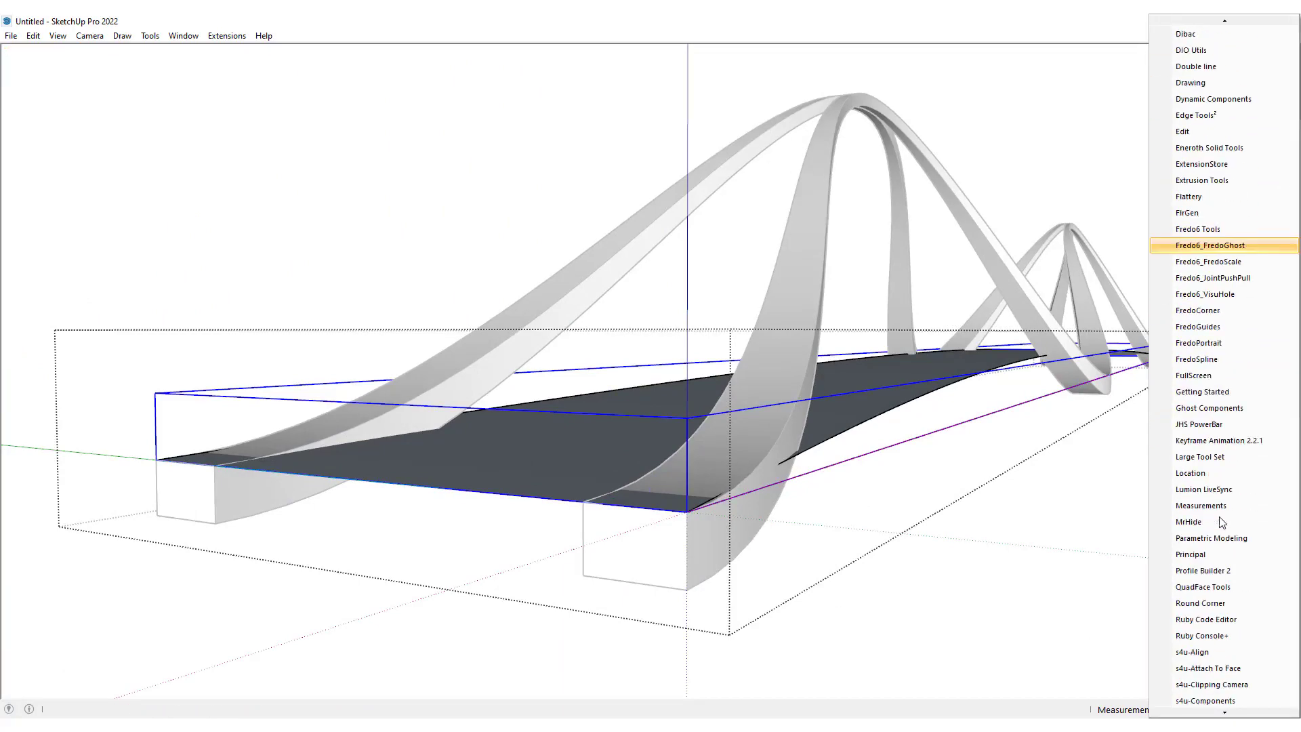
pyautogui.scroll(3, 1254, 204)
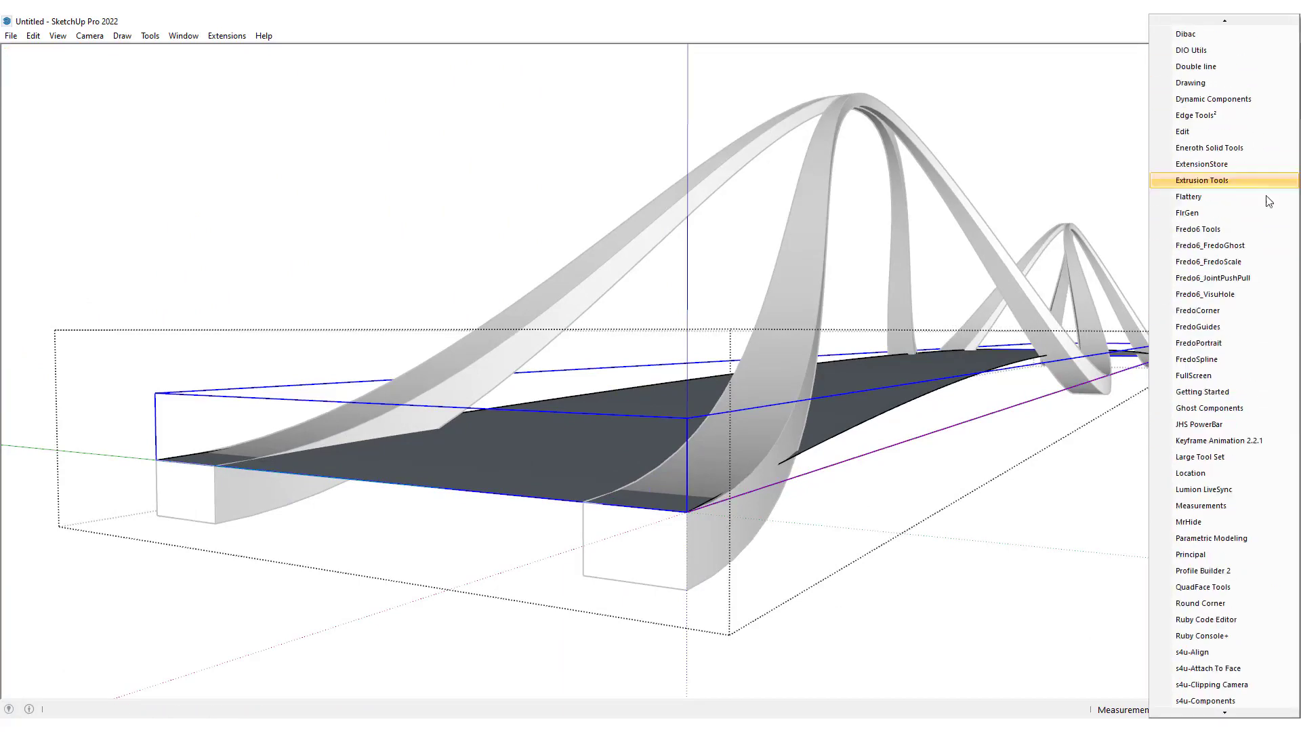
pyautogui.click(1233, 283)
pyautogui.moveTo(388, 348); pyautogui.dragTo(1075, 120)
# Thicken the deck surface downward by about 0.15 m along the Z direction with Vector Push Pull.
pyautogui.click(1123, 139)
pyautogui.click(553, 486)
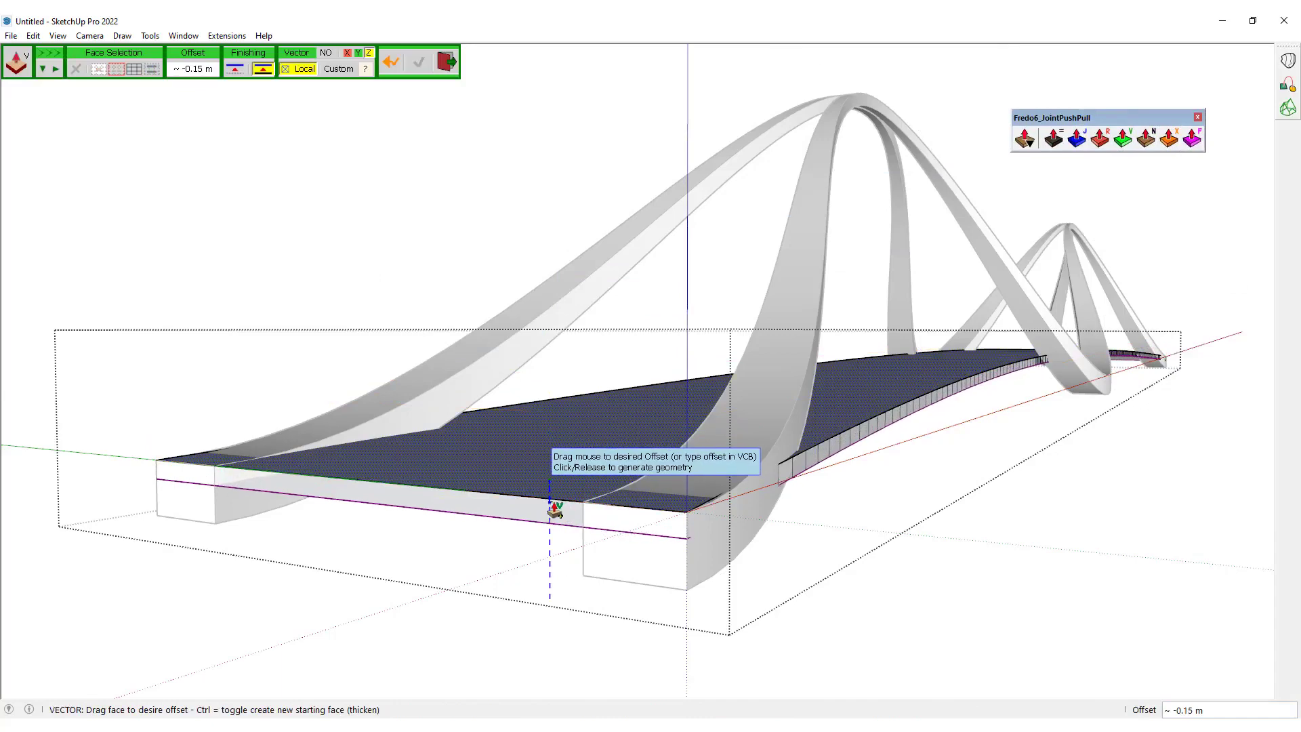
pyautogui.click(553, 507)
pyautogui.click(971, 549)
pyautogui.scroll(-3, 832, 467)
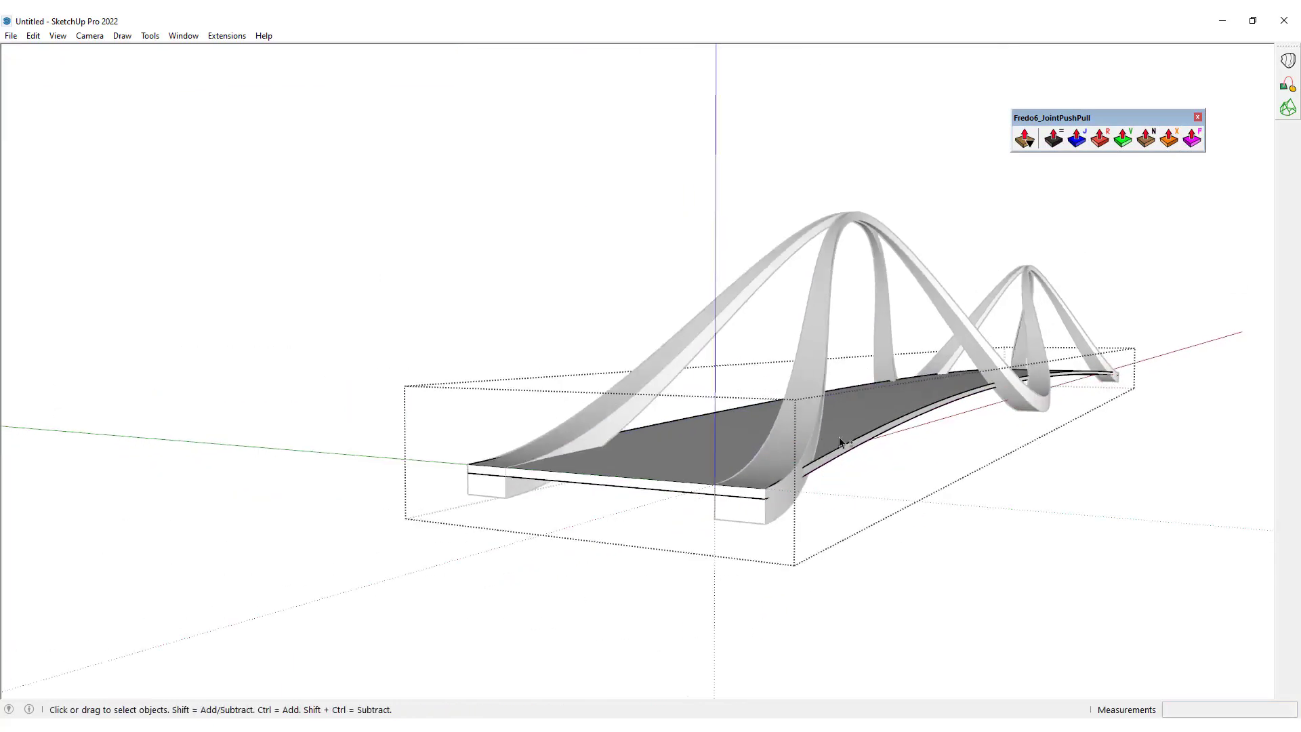
# Open the thickened deck group and select the upper edge of its near end.
pyautogui.moveTo(841, 441); pyautogui.dragTo(795, 527, button='middle')
pyautogui.scroll(3, 580, 463)
pyautogui.click(574, 482)
pyautogui.doubleClick(573, 484)
pyautogui.click(581, 483)
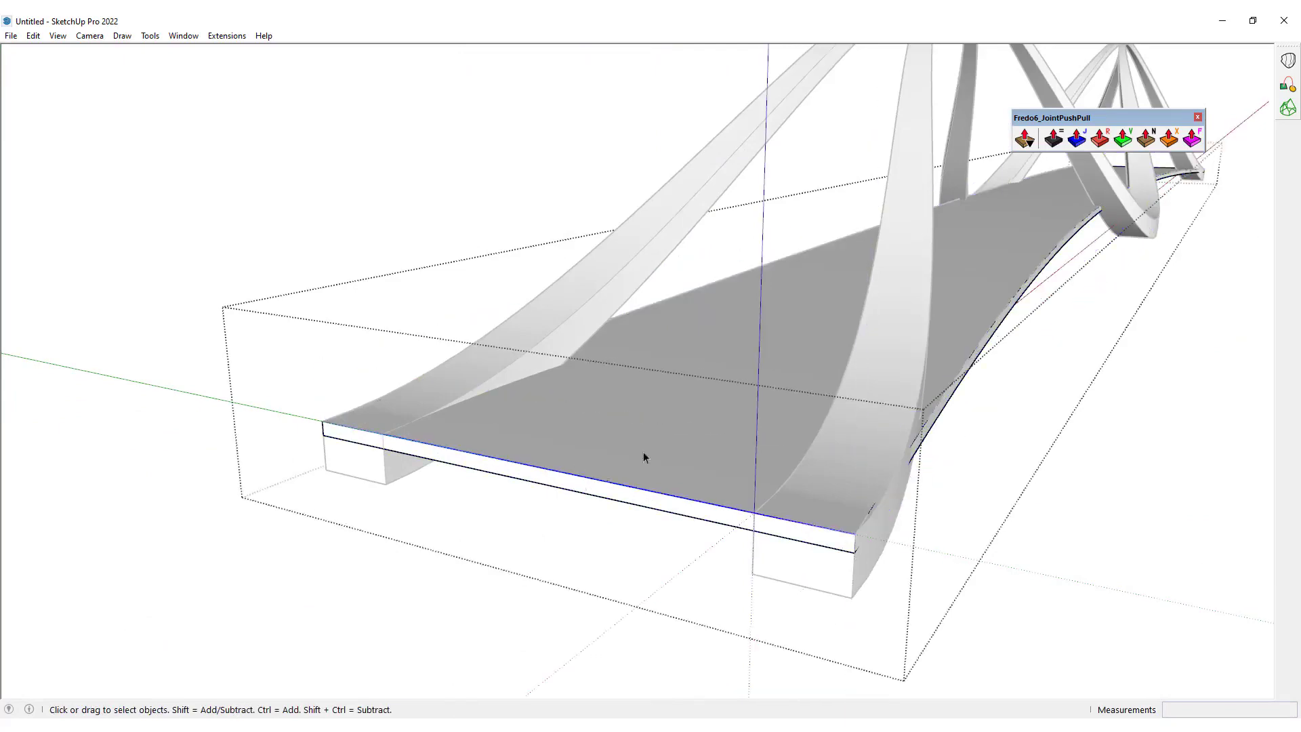
# Display the QuadFace Tools toolbar and insert an edge loop lengthwise through the middle of the deck.
pyautogui.rightClick(1079, 154)
pyautogui.scroll(-7, 1128, 510)
pyautogui.scroll(-5, 1130, 509)
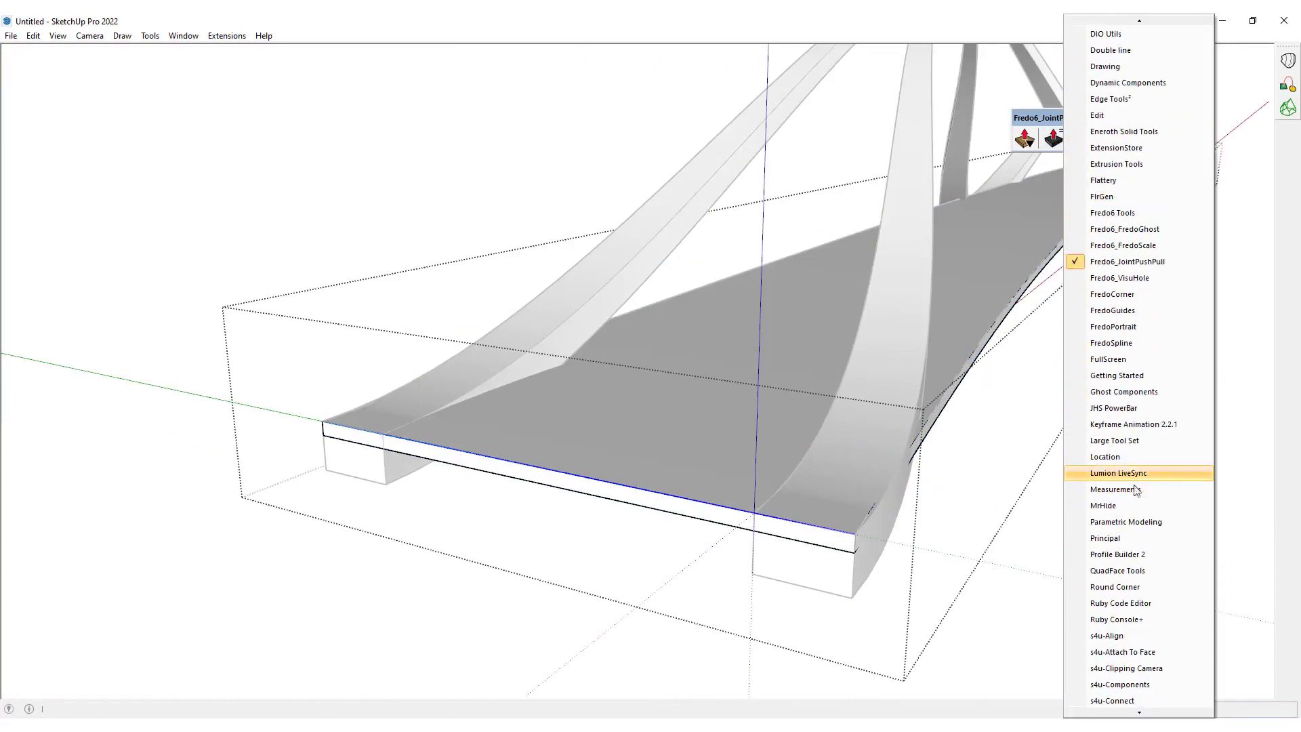
pyautogui.scroll(-1, 1121, 484)
pyautogui.click(1125, 554)
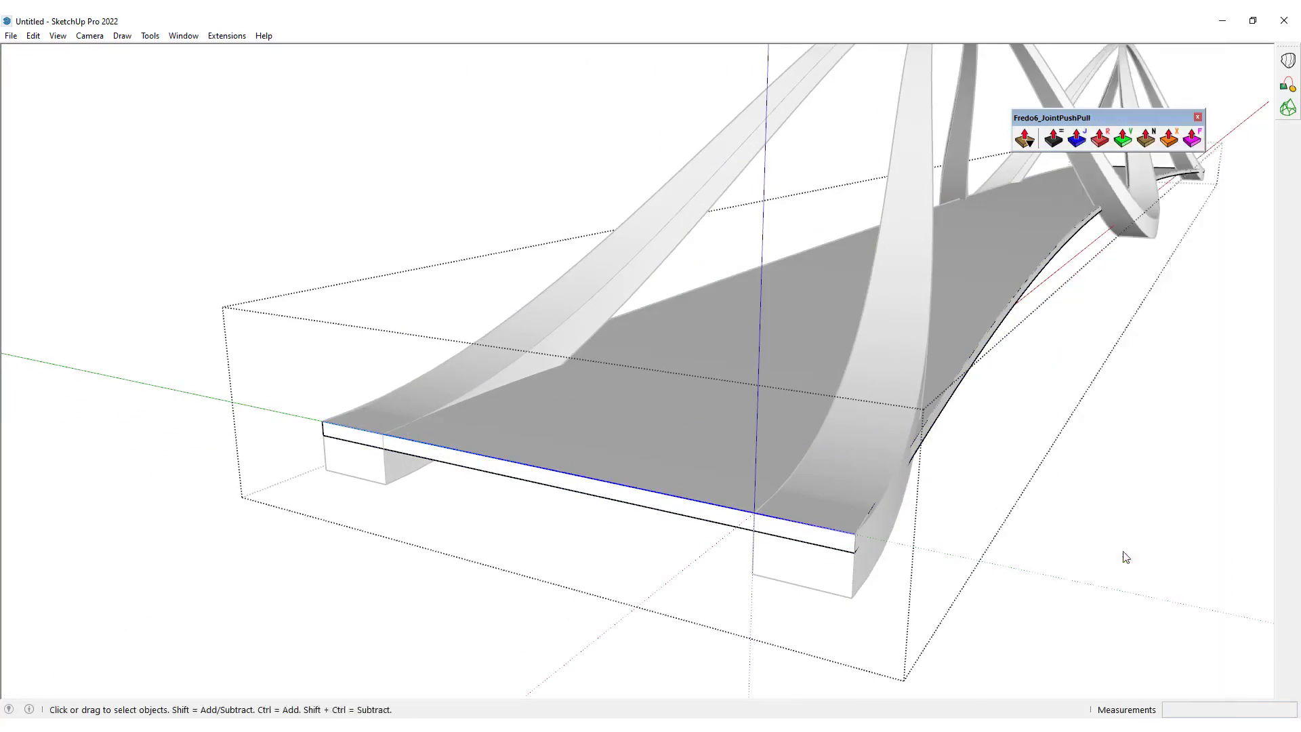
pyautogui.moveTo(1081, 500); pyautogui.dragTo(1053, 217)
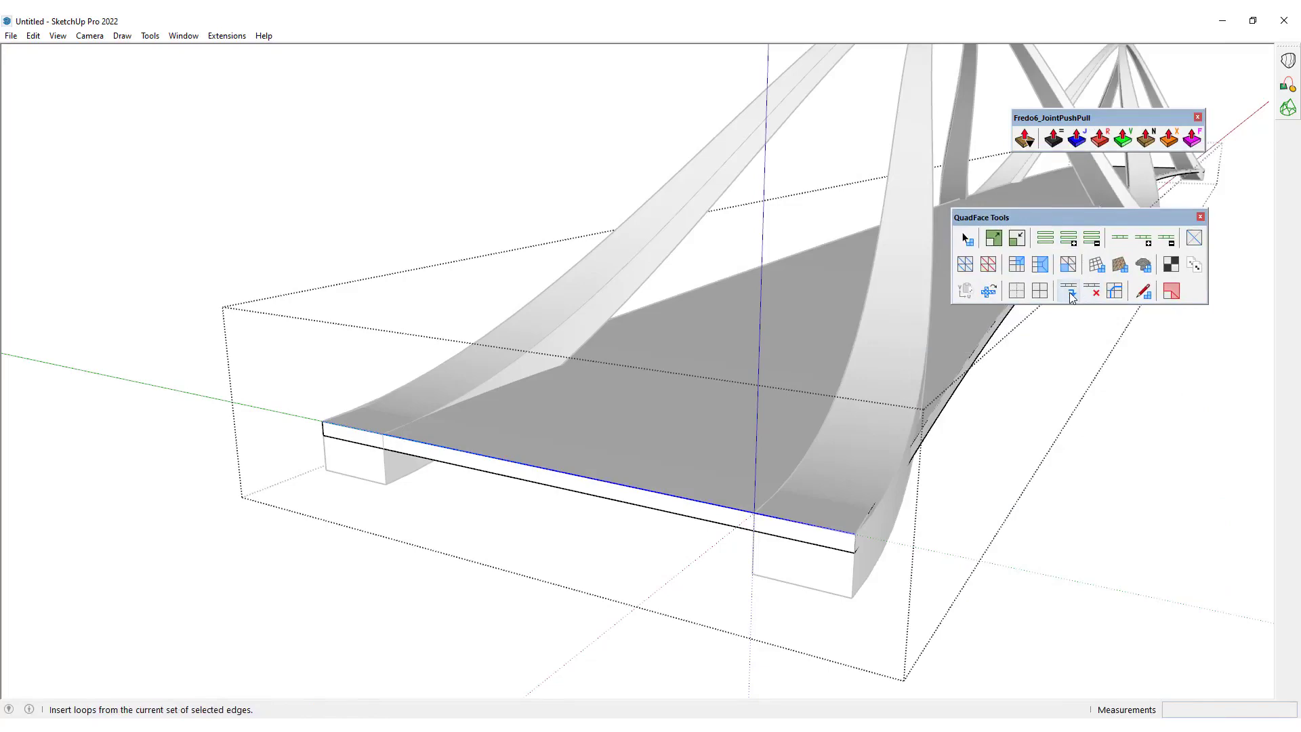
pyautogui.click(1069, 292)
pyautogui.moveTo(601, 479)
pyautogui.mouseDown(button='middle')
pyautogui.moveTo(601, 450)
pyautogui.moveTo(810, 407)
pyautogui.moveTo(662, 486)
pyautogui.mouseUp(button='middle')
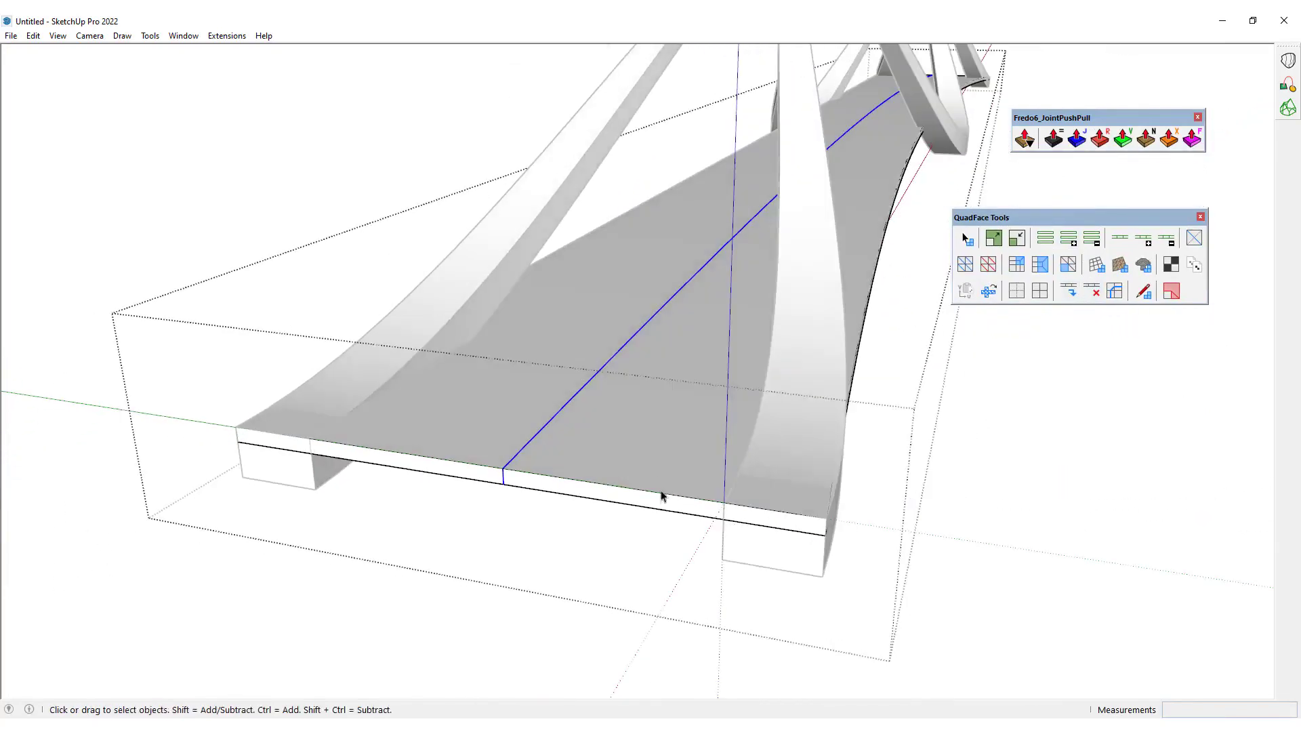
# Insert lengthwise edge loops through the middle of each of the deck's two halves with QuadFace Tools.
pyautogui.scroll(3, 664, 489)
pyautogui.click(673, 498)
pyautogui.click(673, 500)
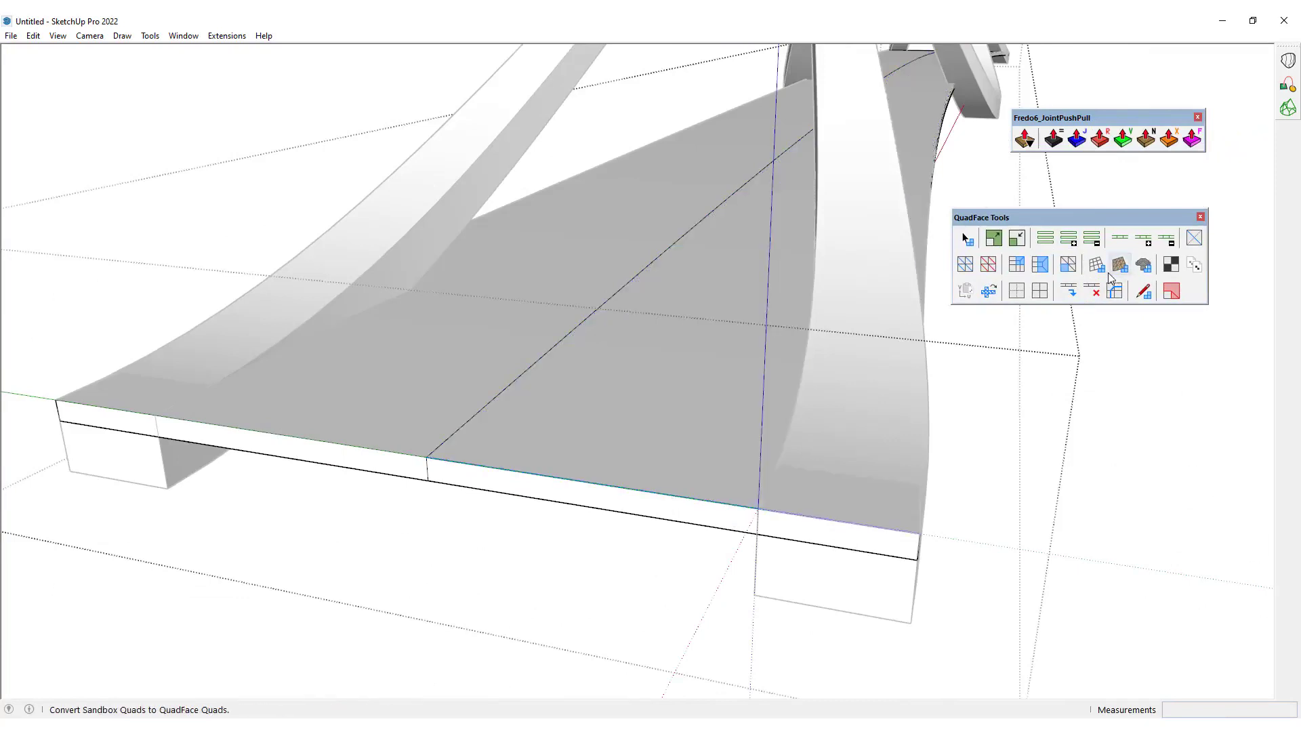
pyautogui.click(1070, 294)
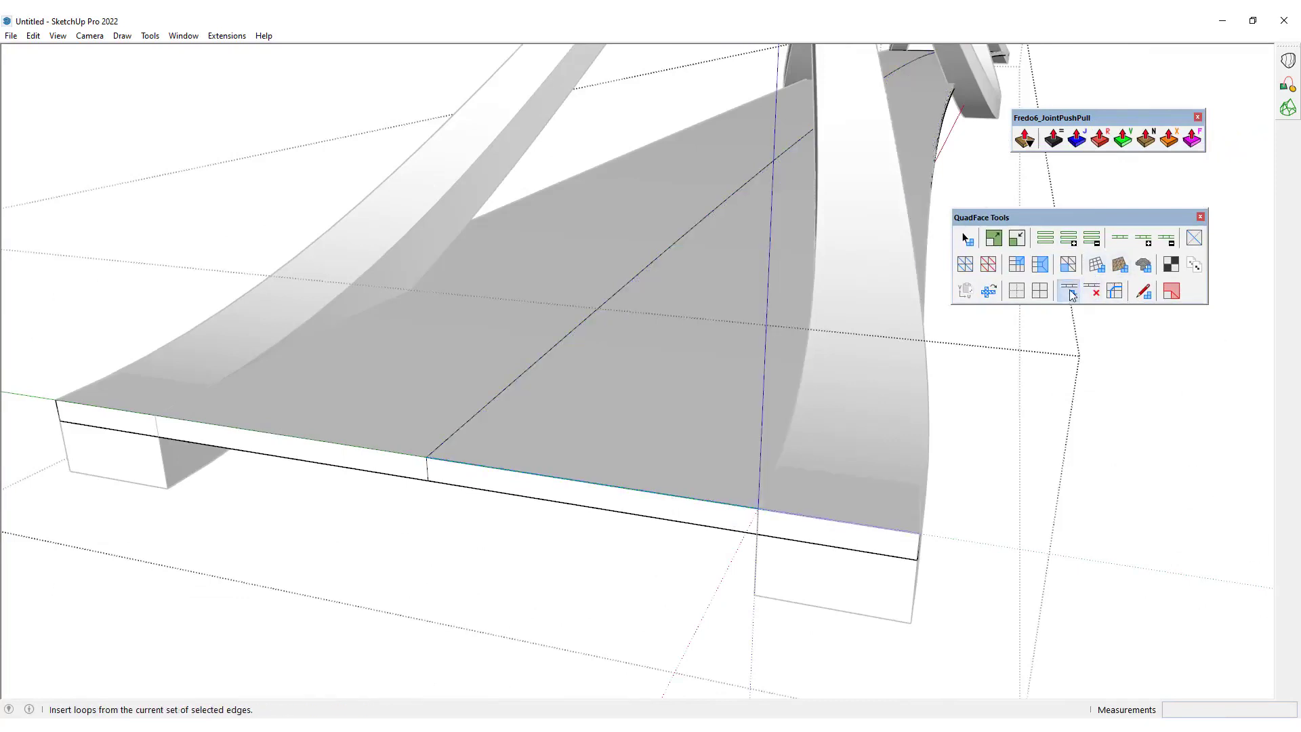
pyautogui.click(242, 431)
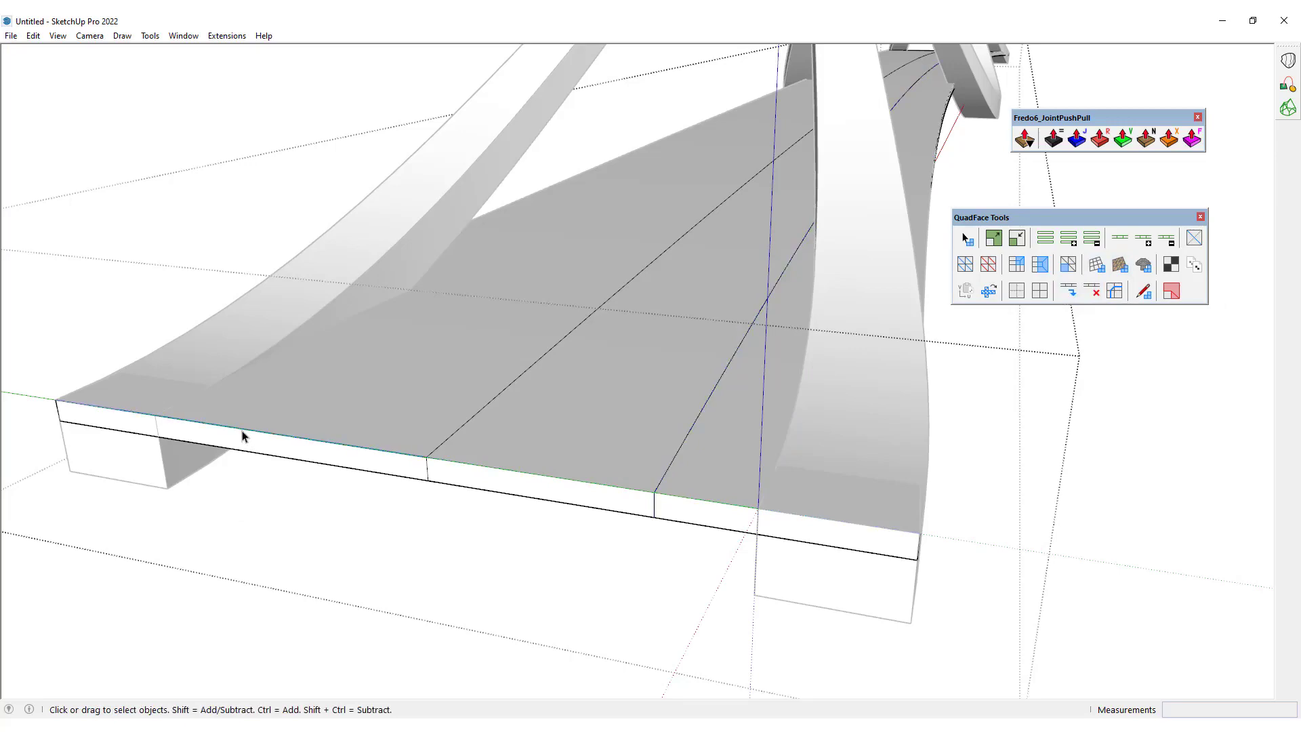
pyautogui.click(1070, 292)
pyautogui.moveTo(498, 364); pyautogui.dragTo(691, 281, button='middle')
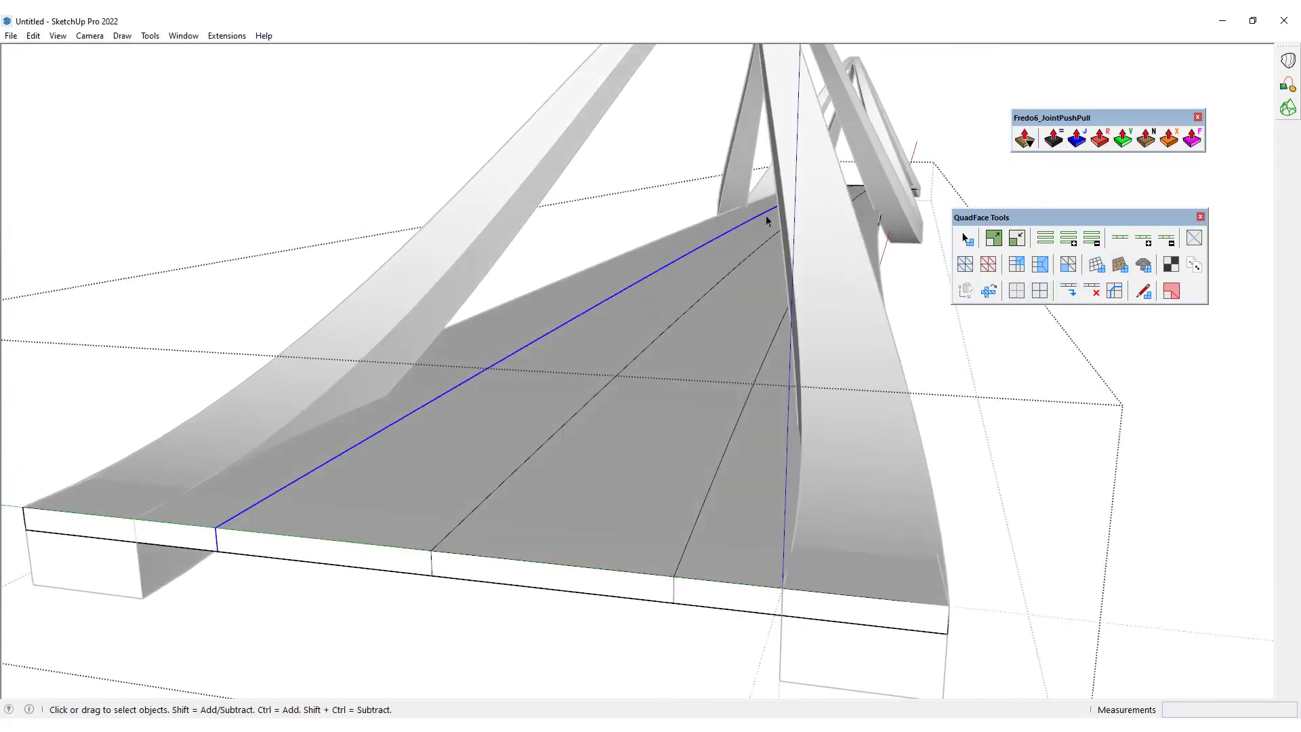
# Insert two more lengthwise loops in the deck's outer strip beneath the near arch.
pyautogui.moveTo(806, 387); pyautogui.dragTo(969, 355, button='middle')
pyautogui.click(698, 581)
pyautogui.click(1072, 296)
pyautogui.click(775, 588)
pyautogui.click(1069, 291)
pyautogui.moveTo(847, 387); pyautogui.dragTo(784, 232, button='middle')
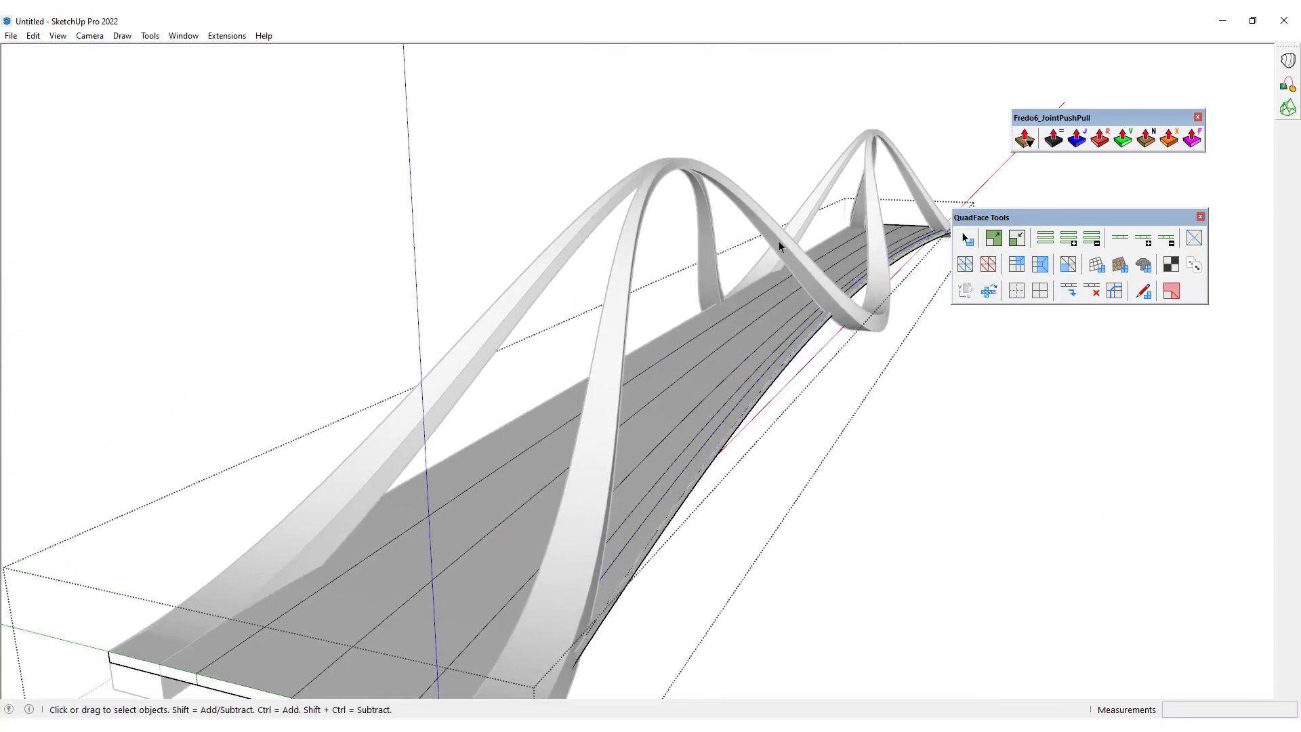
# Open the near arch tube, insert an edge loop lengthwise along its underside with hidden geometry temporarily displayed, and close it.
pyautogui.click(749, 98)
pyautogui.scroll(6, 744, 196)
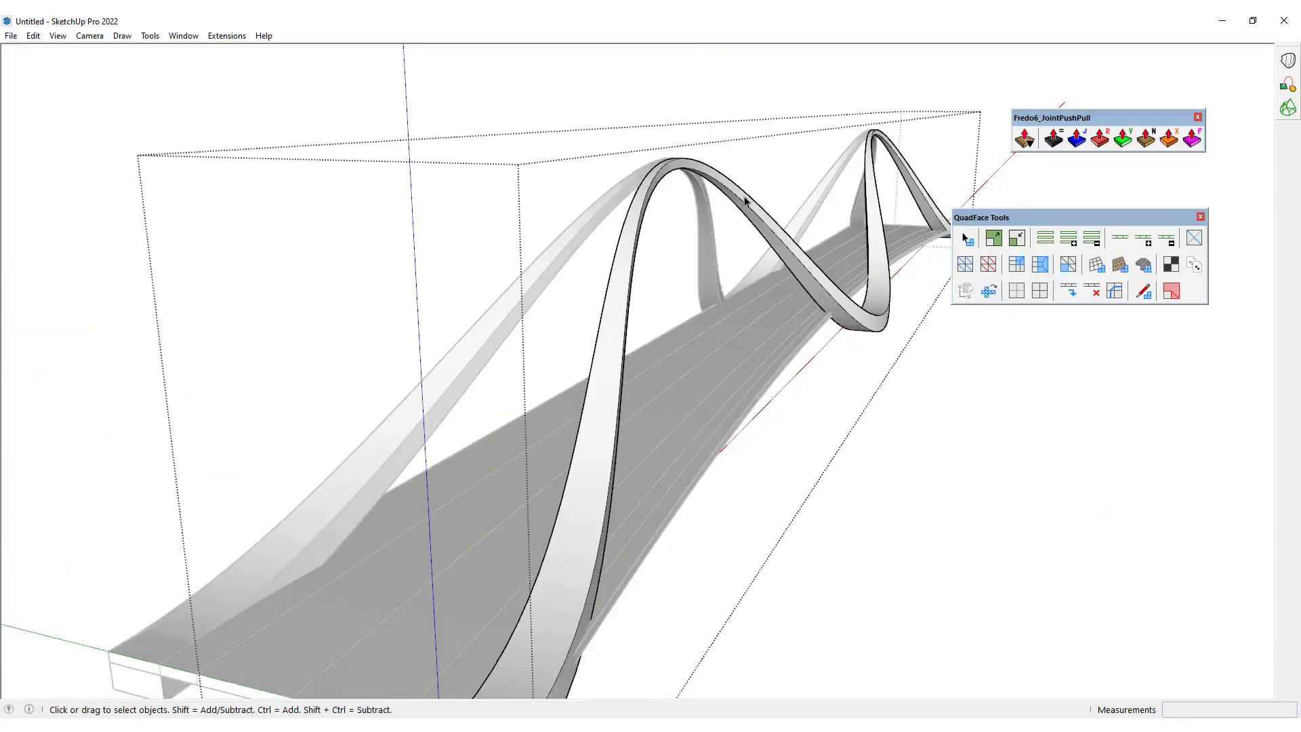
pyautogui.hotkey('alt', 'h')
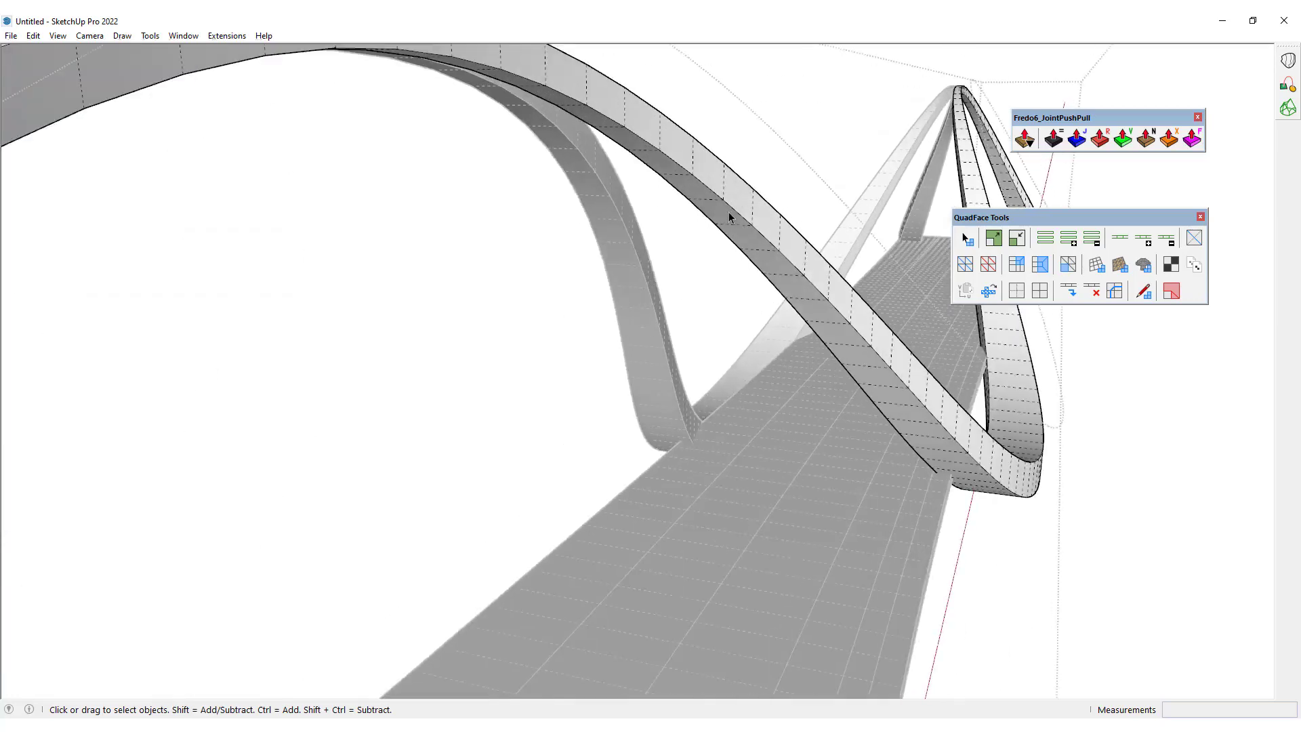
pyautogui.scroll(3, 729, 212)
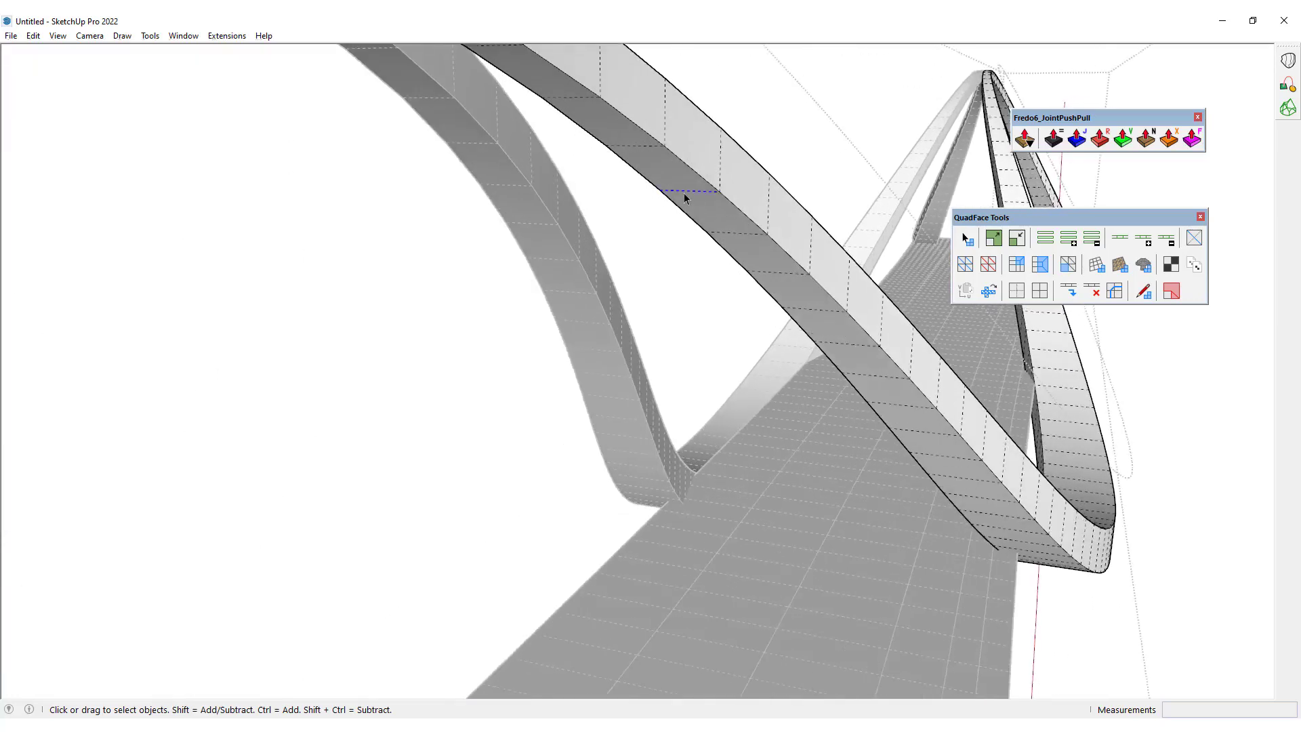
pyautogui.click(1070, 292)
pyautogui.scroll(-7, 715, 263)
pyautogui.scroll(4, 747, 329)
pyautogui.click(935, 396)
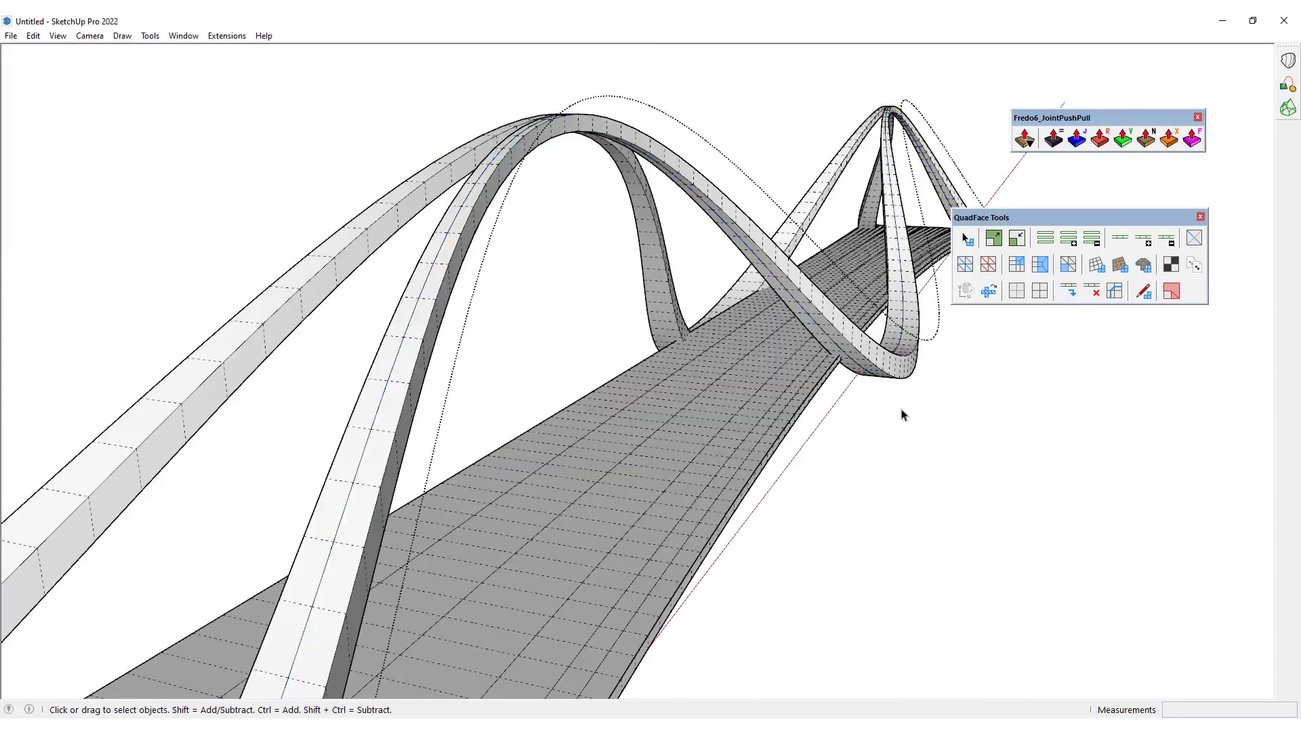
pyautogui.hotkey('alt', 'h')
# Start a Loft by Spline between the deck's outer loop and the loop under the near arch.
pyautogui.keyDown('shift'); pyautogui.moveTo(770, 408); pyautogui.dragTo(785, 377, button='middle'); pyautogui.keyUp('shift')
pyautogui.scroll(3, 785, 377)
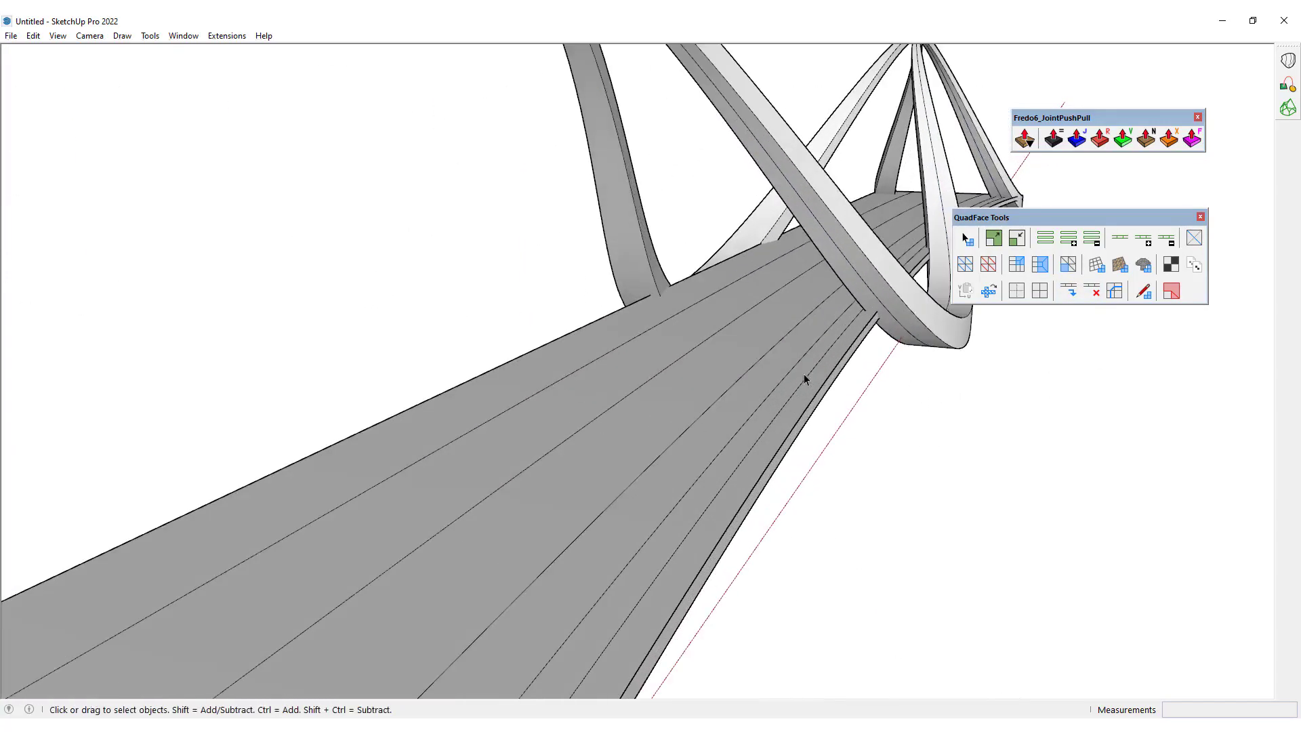
pyautogui.click(1287, 60)
pyautogui.click(845, 334)
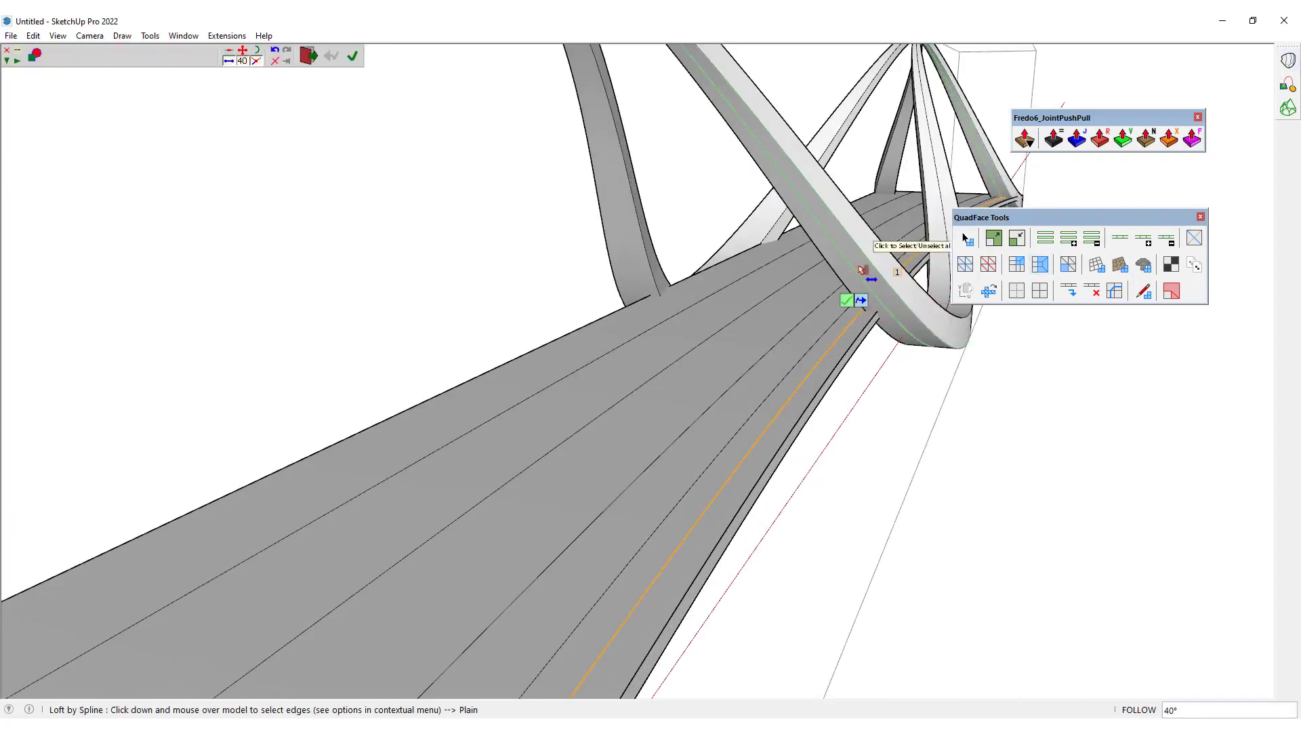
pyautogui.click(856, 268)
pyautogui.moveTo(857, 271); pyautogui.dragTo(859, 234)
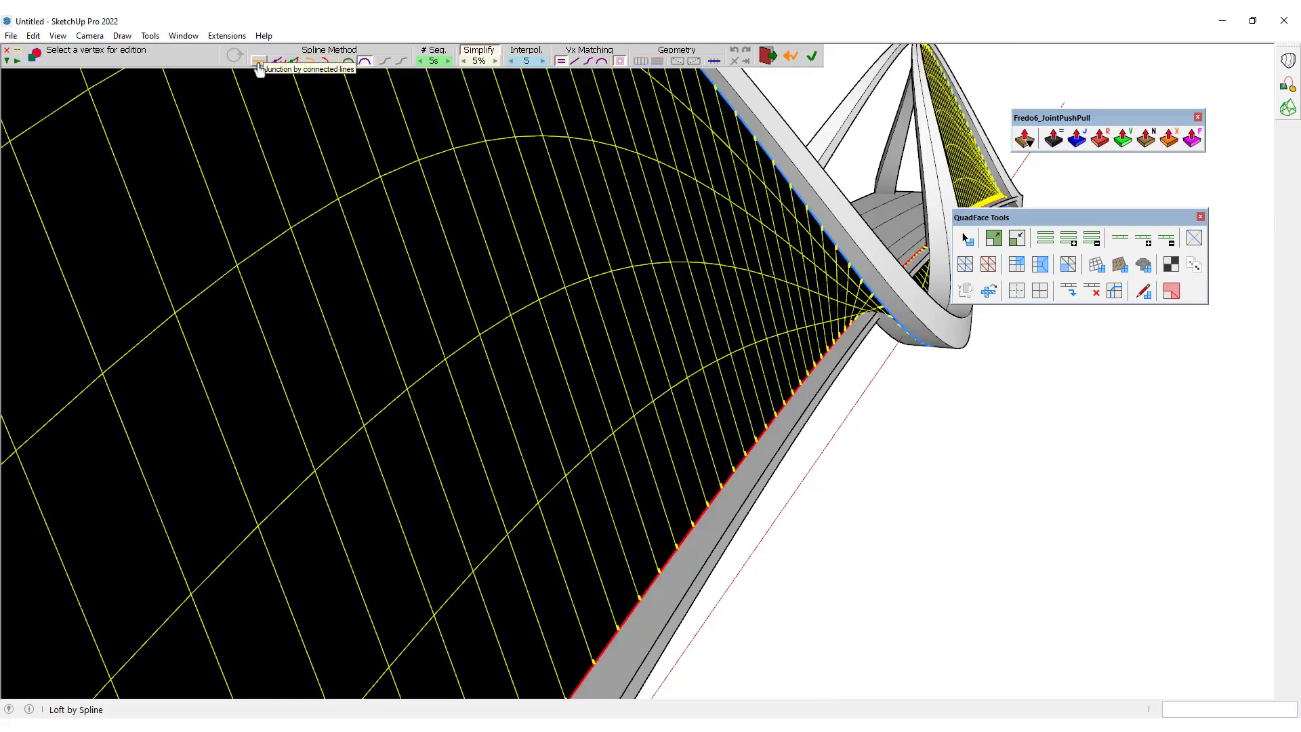
# Set the loft to a junction by connected lines with 1 segment, generate only the cross lines, and complete it.
pyautogui.click(419, 61)
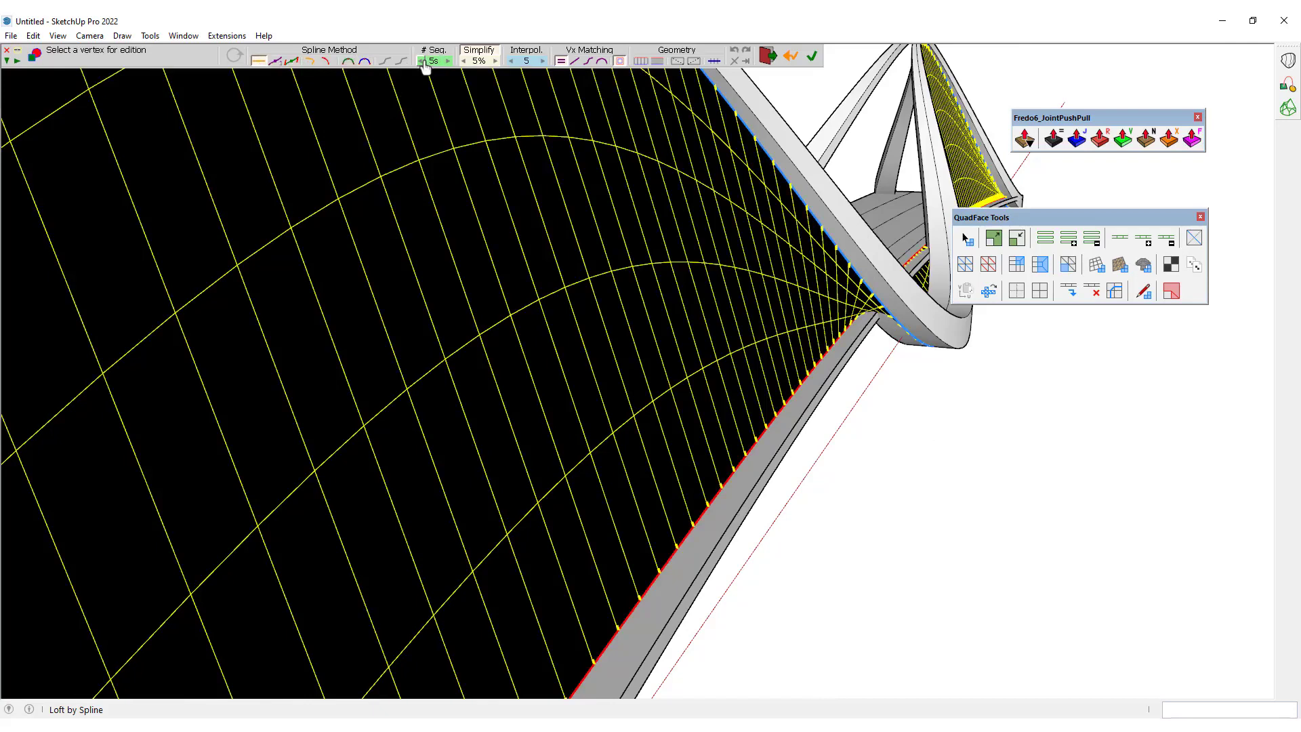
pyautogui.click(640, 61)
pyautogui.scroll(-5, 601, 254)
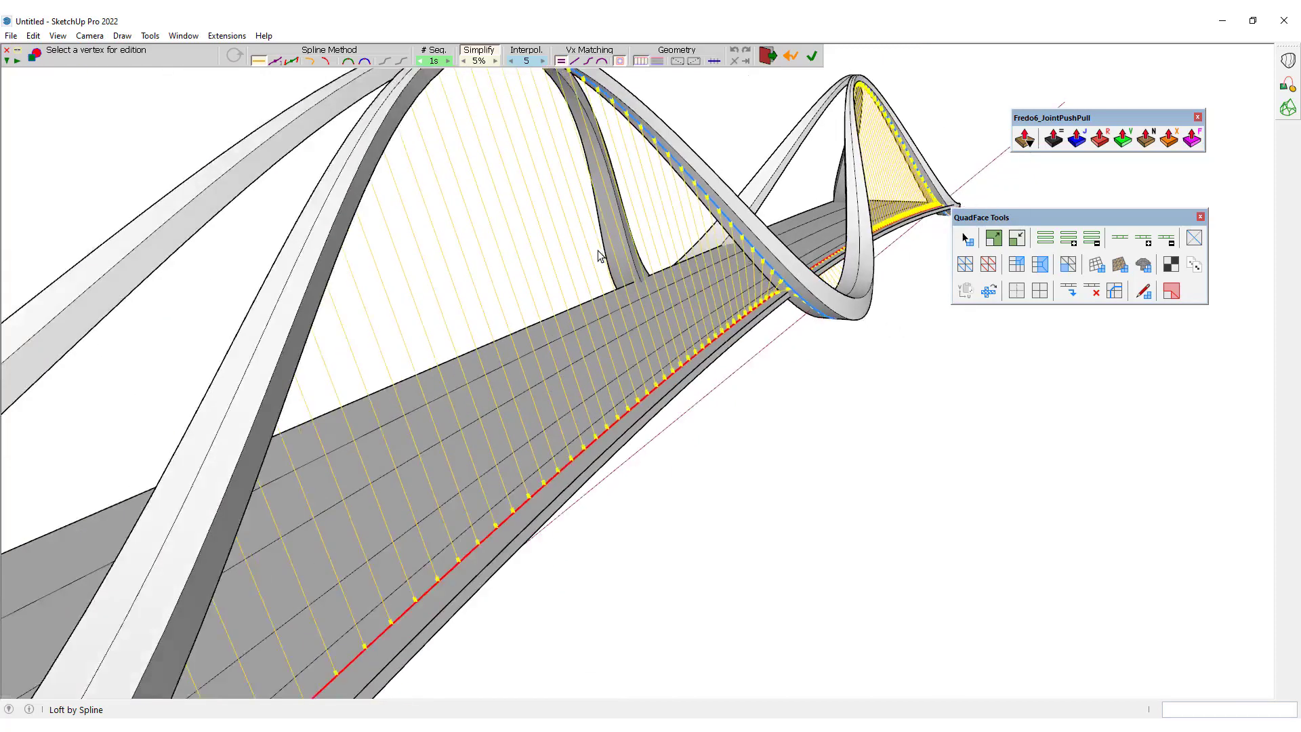
pyautogui.click(706, 158)
pyautogui.moveTo(706, 155); pyautogui.dragTo(751, 235, button='middle')
pyautogui.scroll(-3, 519, 271)
pyautogui.scroll(4, 456, 258)
# Open the lofted line group and, in front view, delete the cable lines wherever the arch dips below the deck.
pyautogui.press('space')
pyautogui.doubleClick(456, 254)
pyautogui.scroll(-4, 468, 256)
pyautogui.scroll(4, 702, 271)
pyautogui.press('F3')
pyautogui.press('v')
pyautogui.scroll(2, 700, 464)
pyautogui.moveTo(720, 391); pyautogui.dragTo(258, 538)
pyautogui.scroll(-3, 420, 468)
pyautogui.scroll(5, 790, 369)
pyautogui.moveTo(996, 349); pyautogui.dragTo(641, 596)
pyautogui.scroll(-3, 867, 474)
pyautogui.scroll(-2, 1025, 471)
pyautogui.scroll(3, 389, 491)
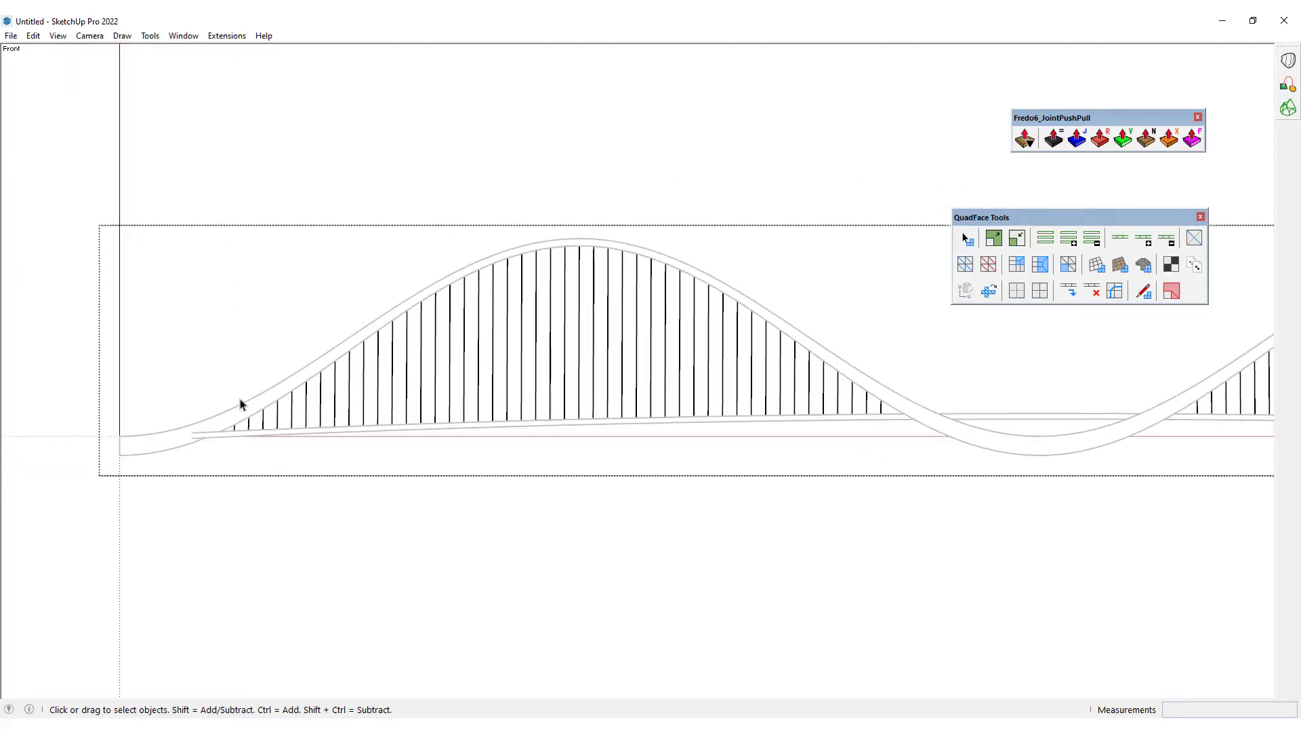
pyautogui.scroll(-1, 421, 494)
pyautogui.scroll(-2, 424, 533)
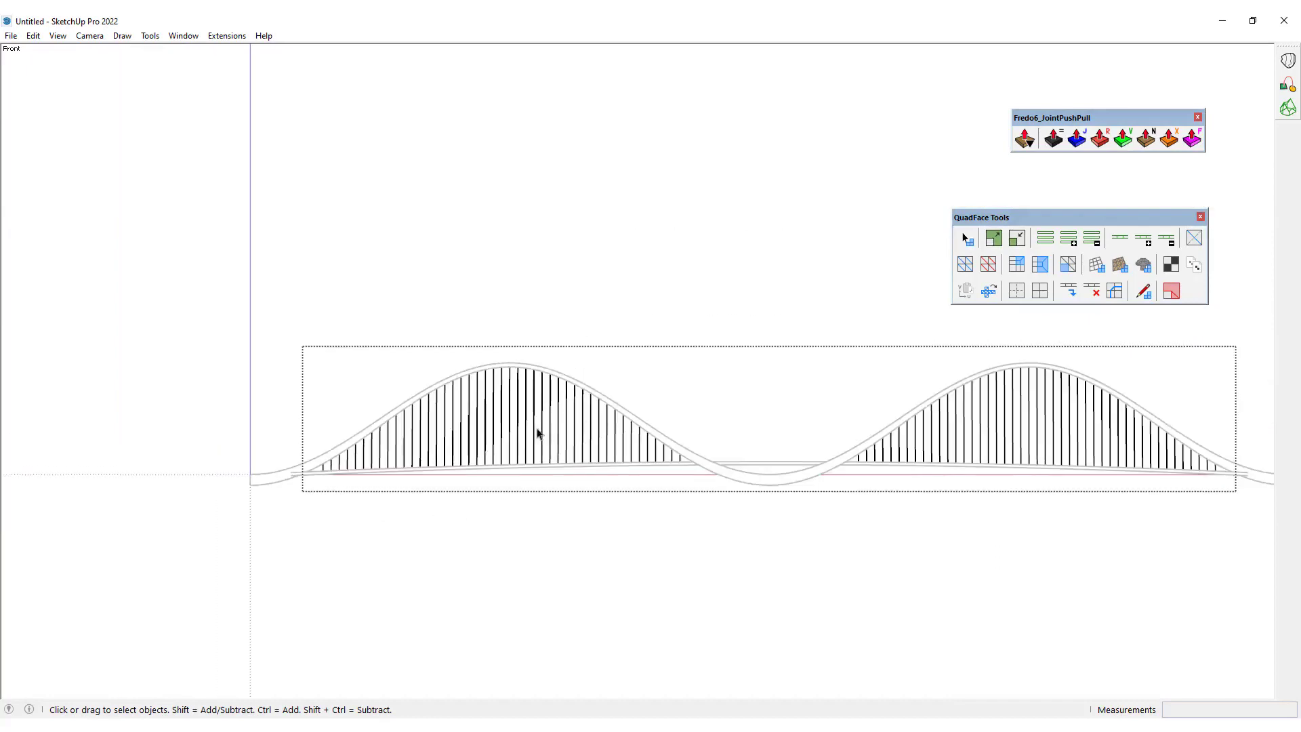
# Select all the cable lines, display the s4u-Components toolbar and convert the lines into components.
pyautogui.click(498, 440)
pyautogui.moveTo(447, 437); pyautogui.dragTo(813, 427, button='middle')
pyautogui.rightClick(1039, 256)
pyautogui.scroll(-7, 1097, 538)
pyautogui.scroll(-8, 1099, 539)
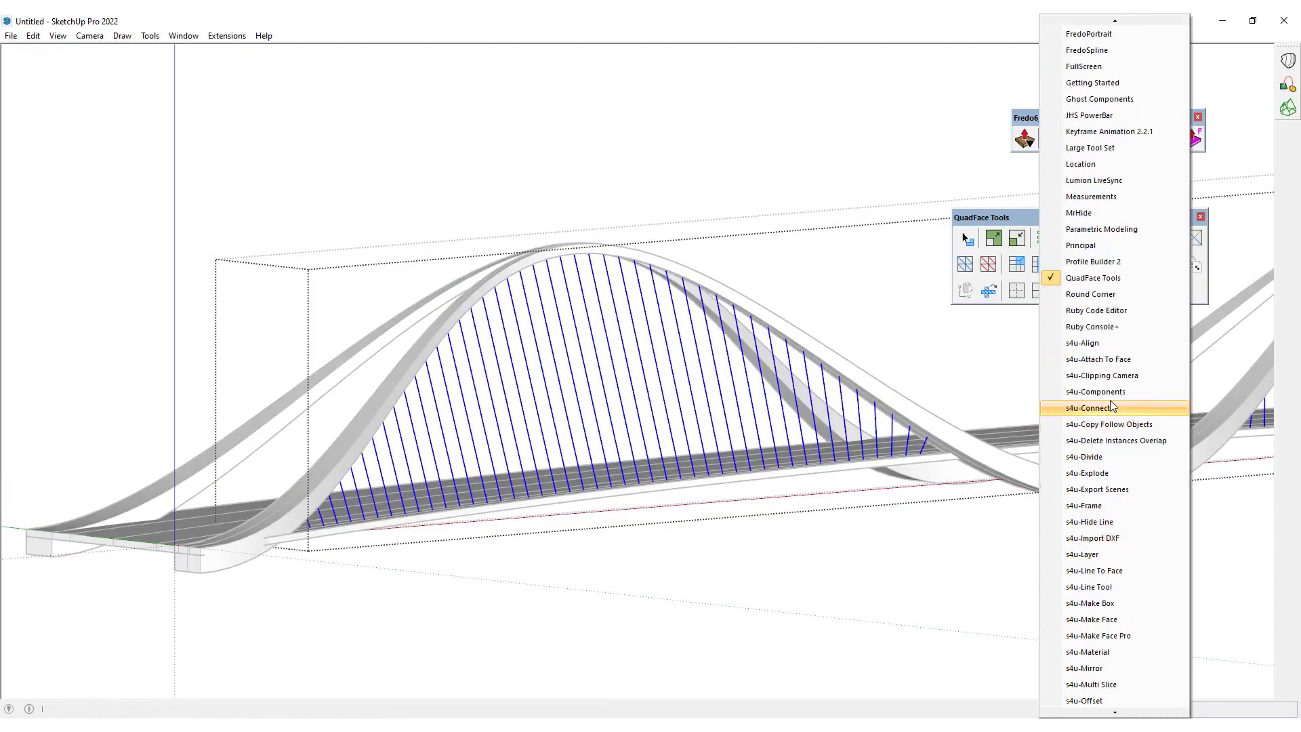
pyautogui.click(1096, 391)
pyautogui.moveTo(911, 220); pyautogui.dragTo(891, 160)
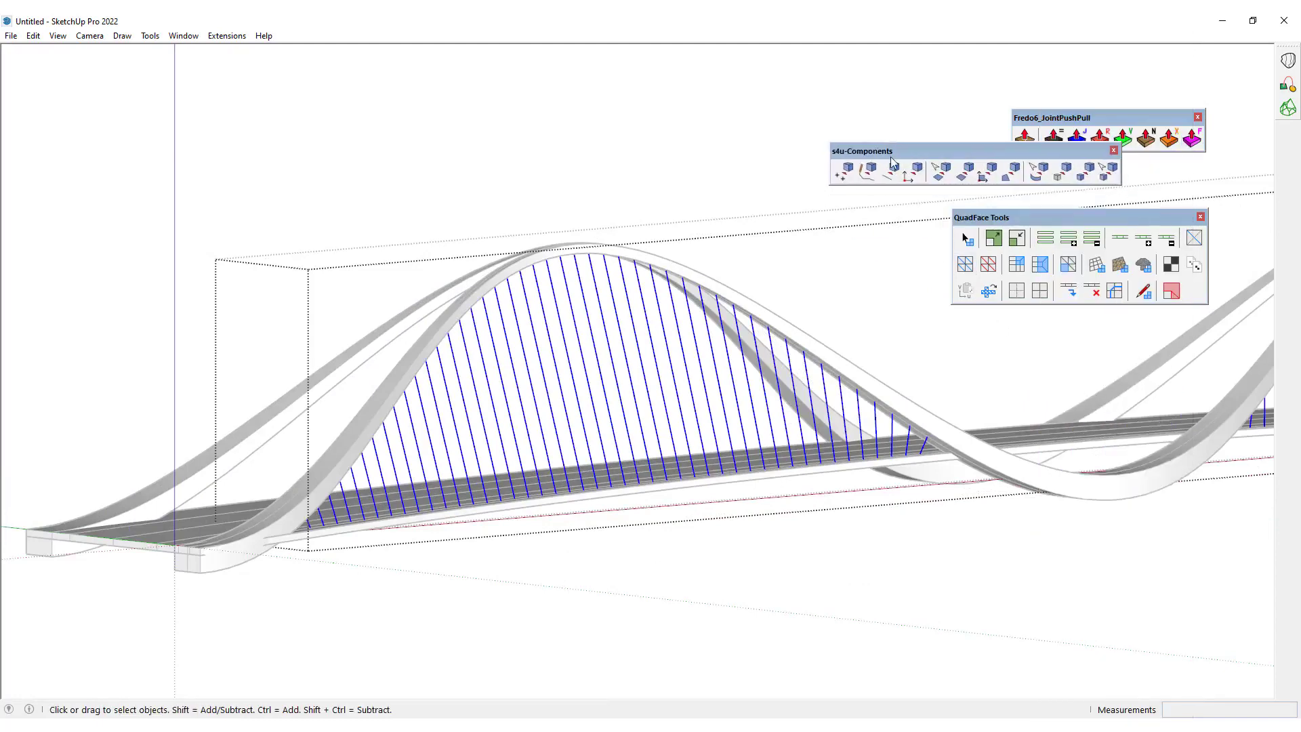
pyautogui.click(894, 170)
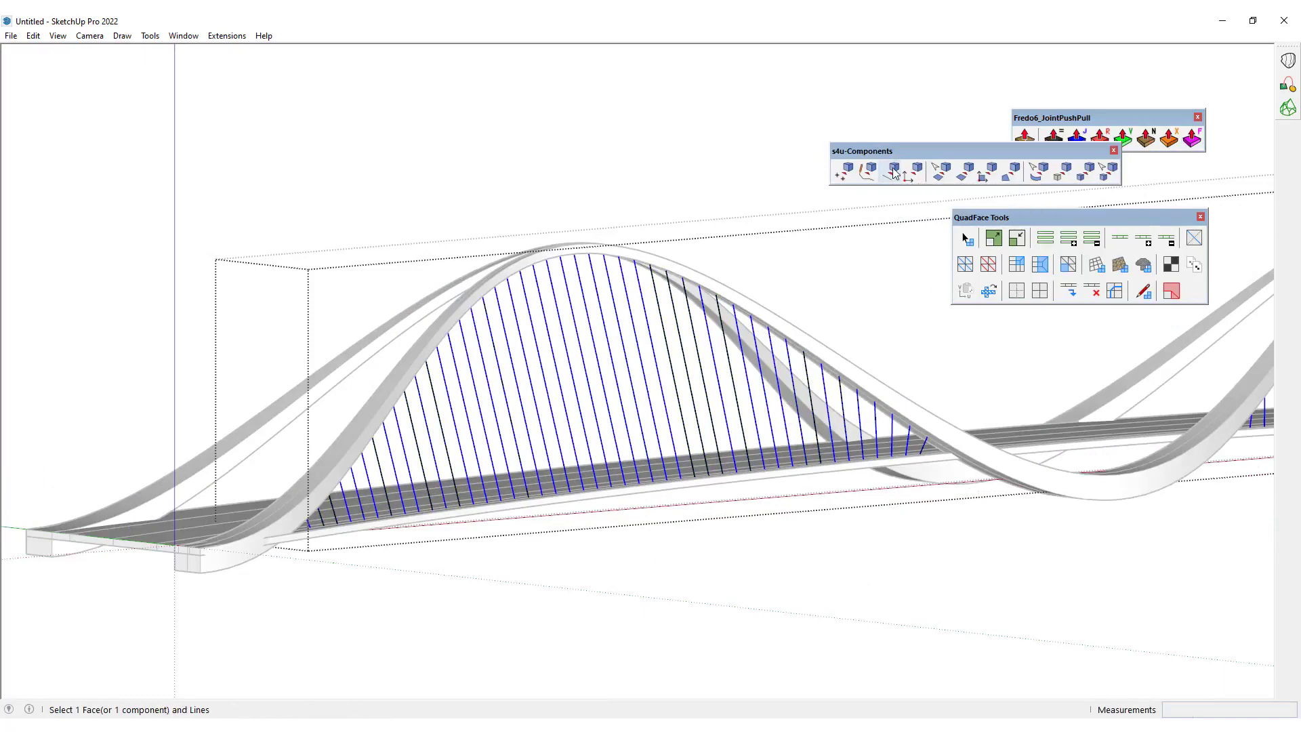
# Open one cable component and build a centred 0.01 m DIA100 round profile along its line with Profile Builder 2.
pyautogui.moveTo(592, 411); pyautogui.dragTo(630, 429, button='middle')
pyautogui.scroll(4, 630, 426)
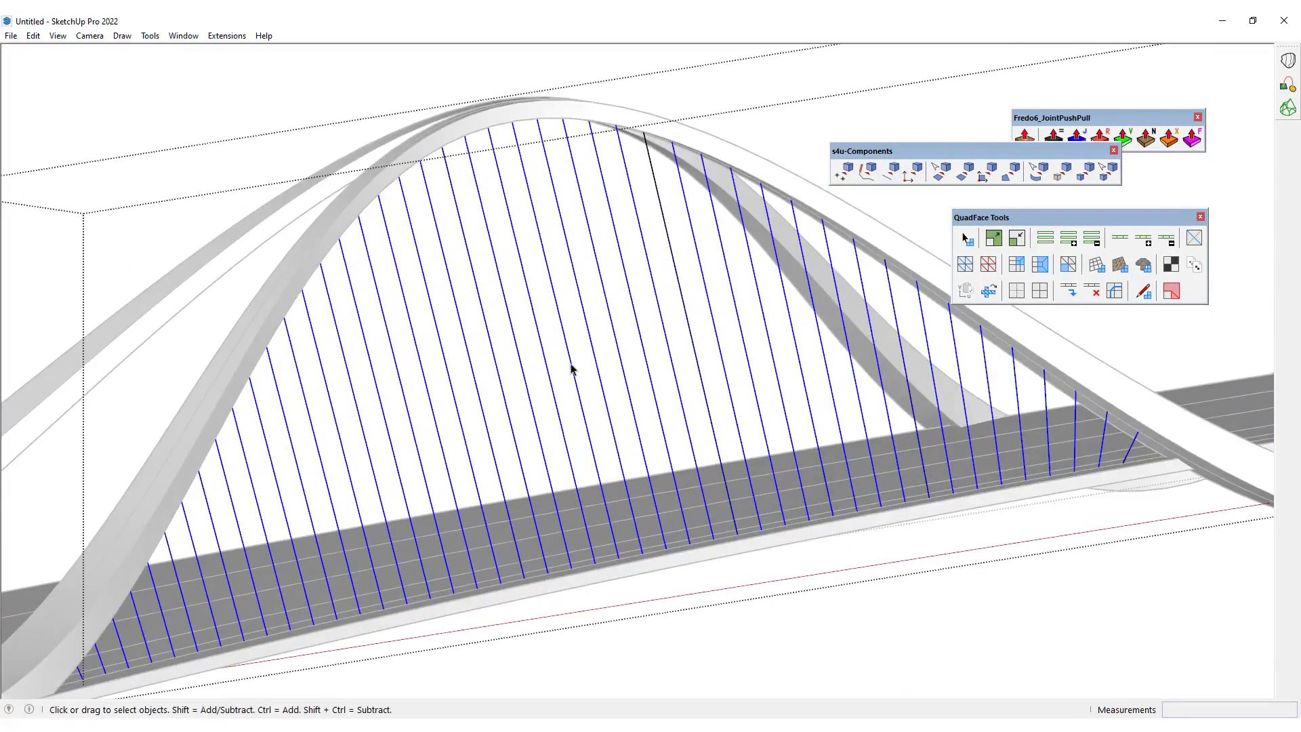
pyautogui.doubleClick(628, 293)
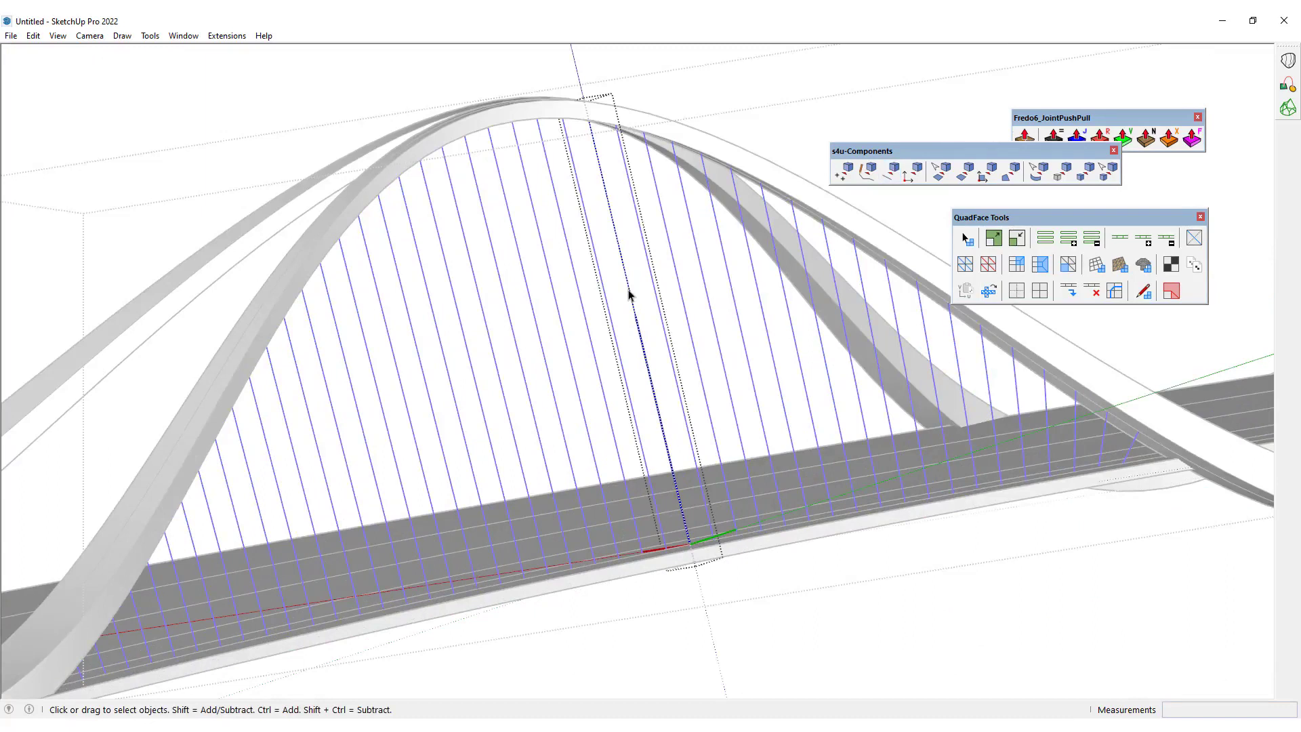
pyautogui.hotkey('shift', 'p')
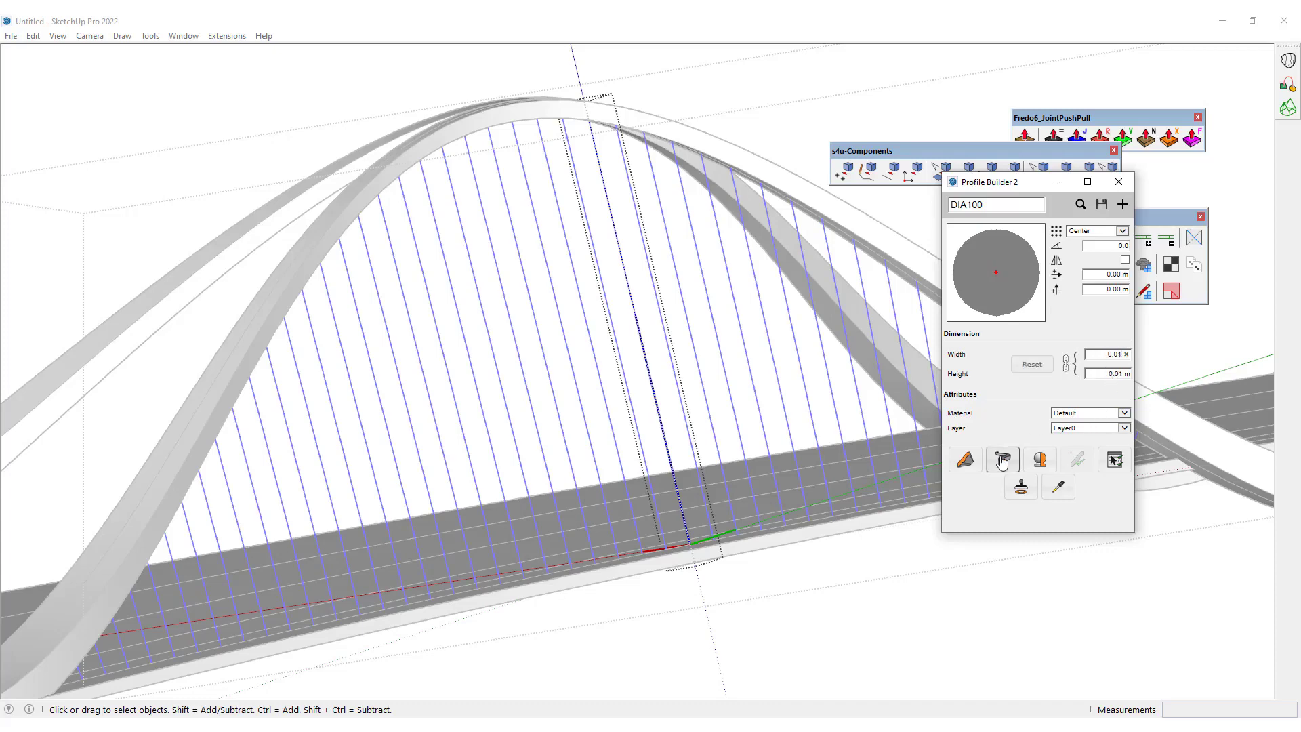
pyautogui.click(1116, 184)
pyautogui.click(958, 633)
pyautogui.moveTo(534, 445); pyautogui.dragTo(773, 389, button='middle')
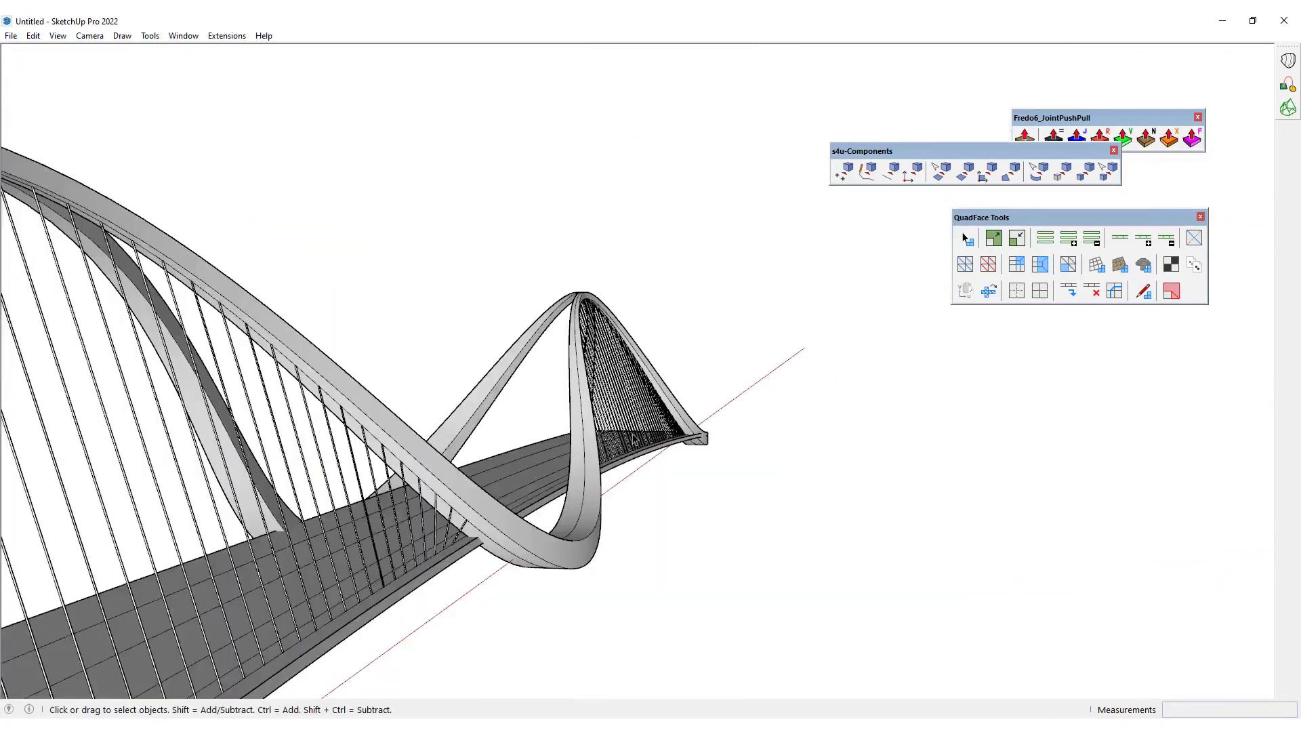
# Mirror a duplicate of the cable group across the bridge's lengthwise centreline, starting from the arches' meeting point in top view.
pyautogui.scroll(-4, 632, 432)
pyautogui.moveTo(631, 433); pyautogui.dragTo(397, 437, button='middle')
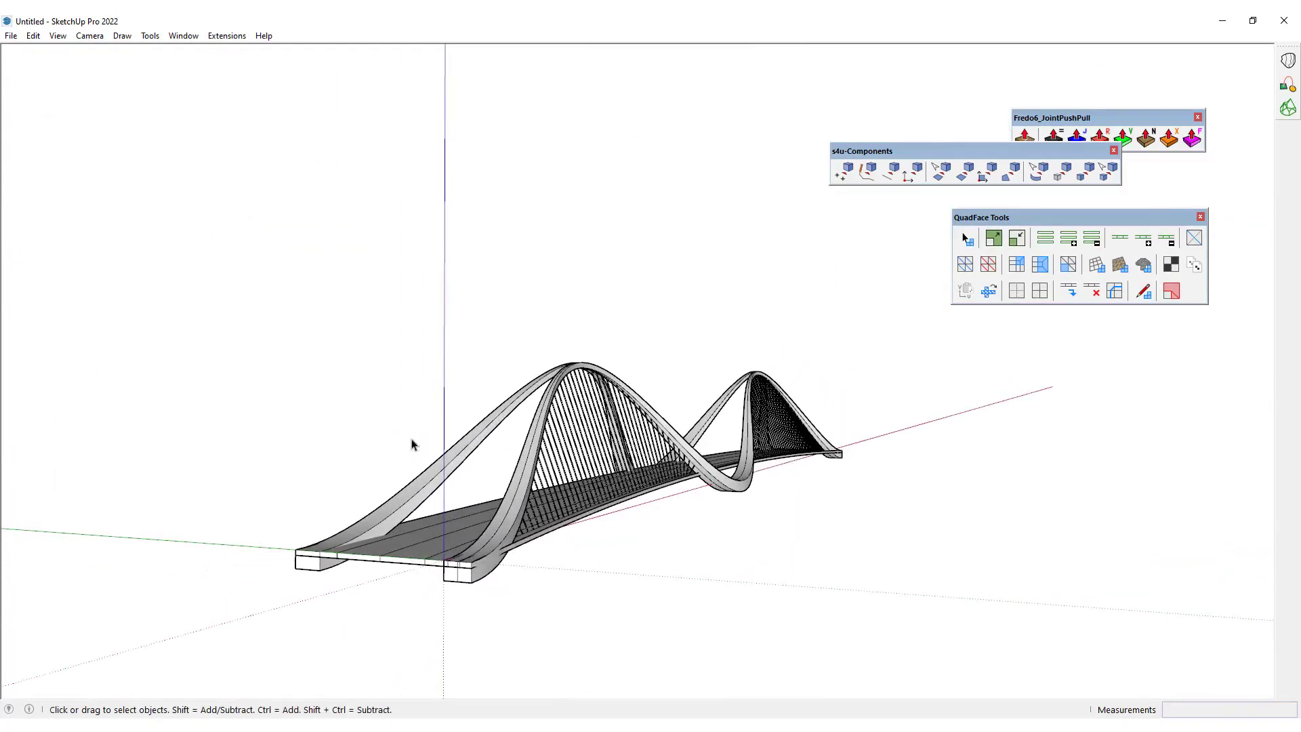
pyautogui.scroll(5, 407, 440)
pyautogui.scroll(3, 473, 456)
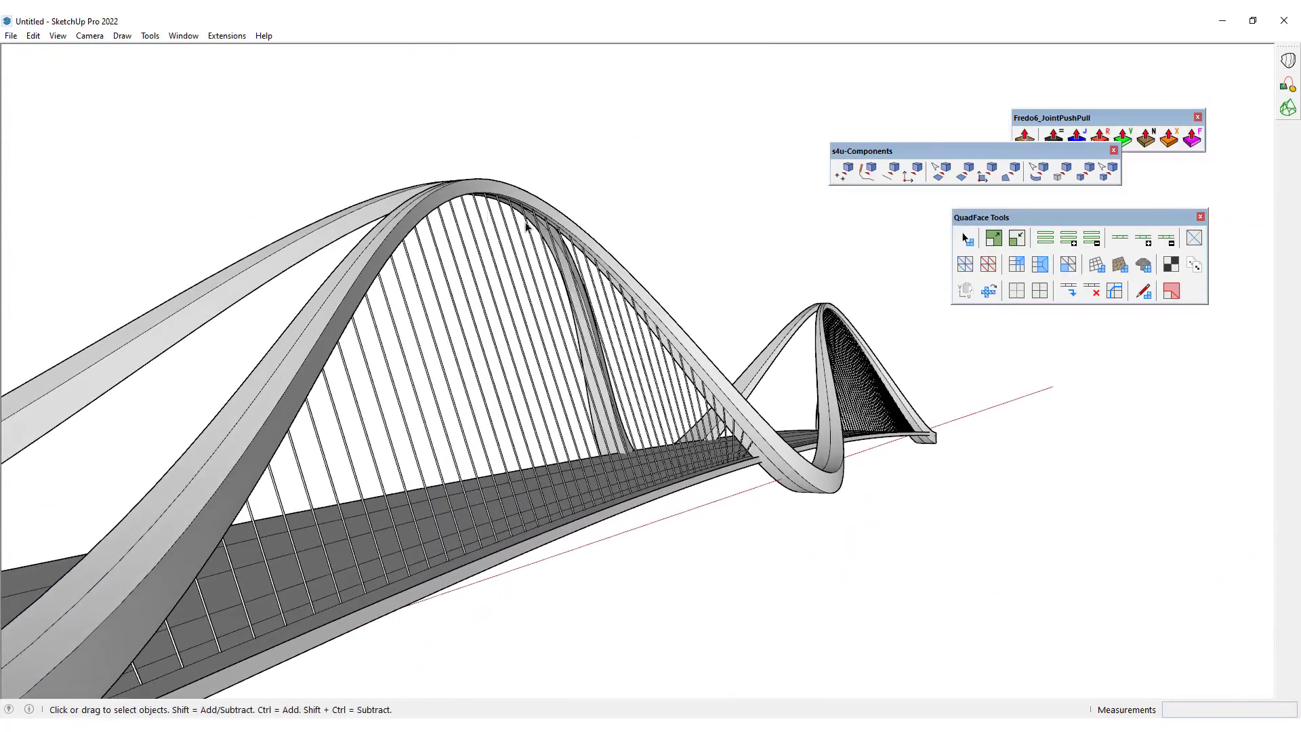
pyautogui.scroll(-5, 617, 420)
pyautogui.moveTo(616, 420); pyautogui.dragTo(498, 418, button='middle')
pyautogui.click(486, 418)
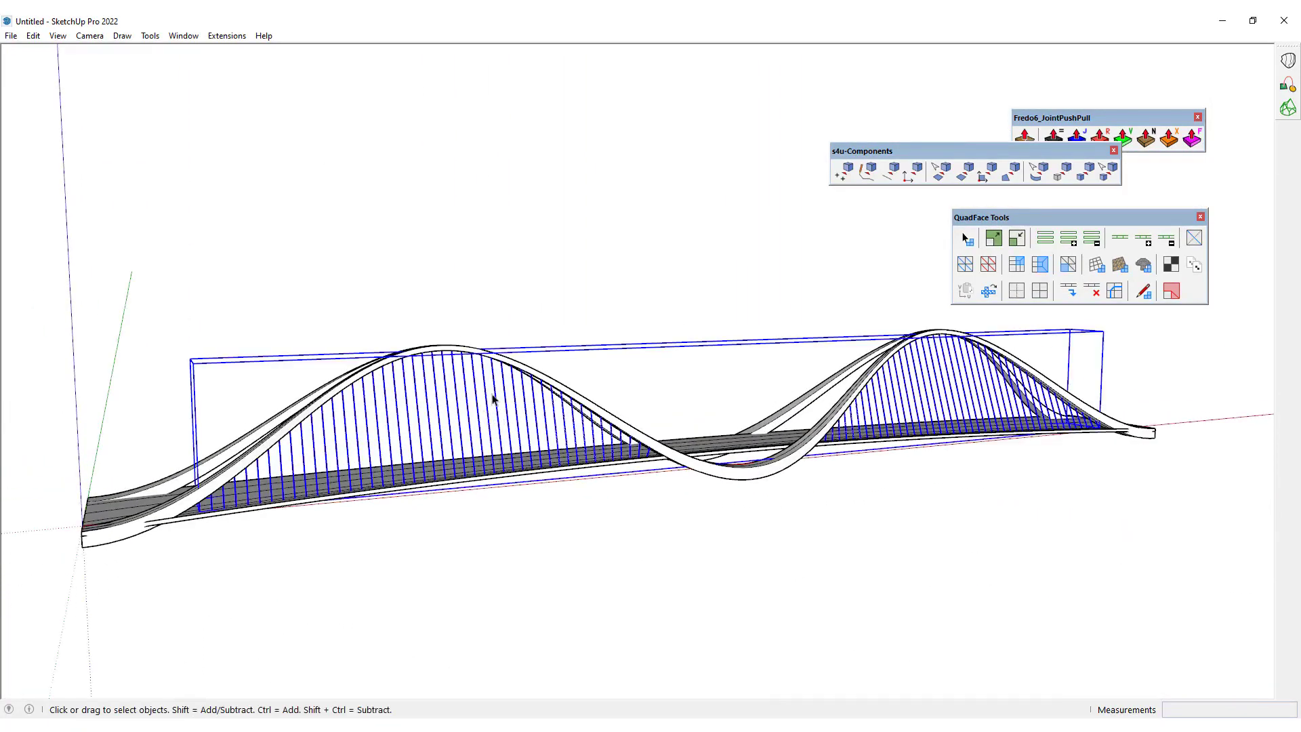
pyautogui.press('2')
pyautogui.scroll(5, 331, 366)
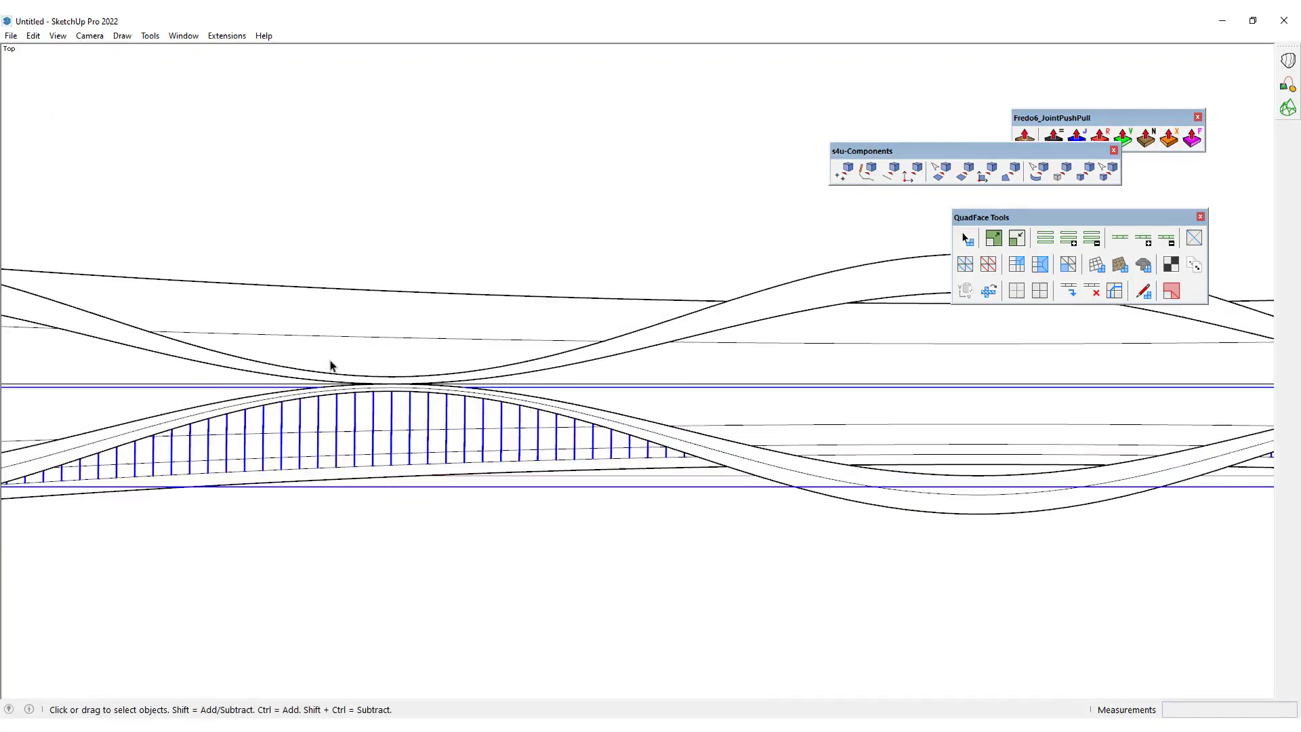
pyautogui.hotkey('shift', 'm')
pyautogui.scroll(3, 414, 392)
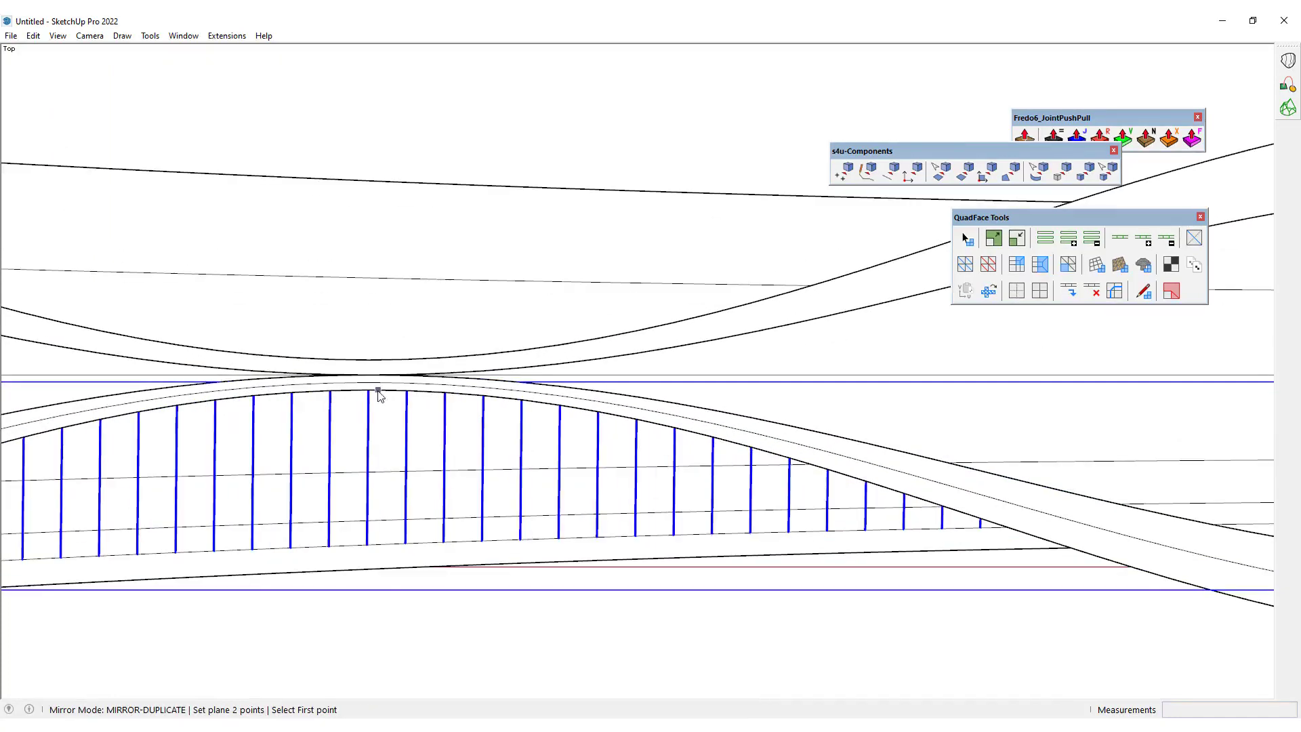
pyautogui.click(368, 375)
pyautogui.click(659, 386)
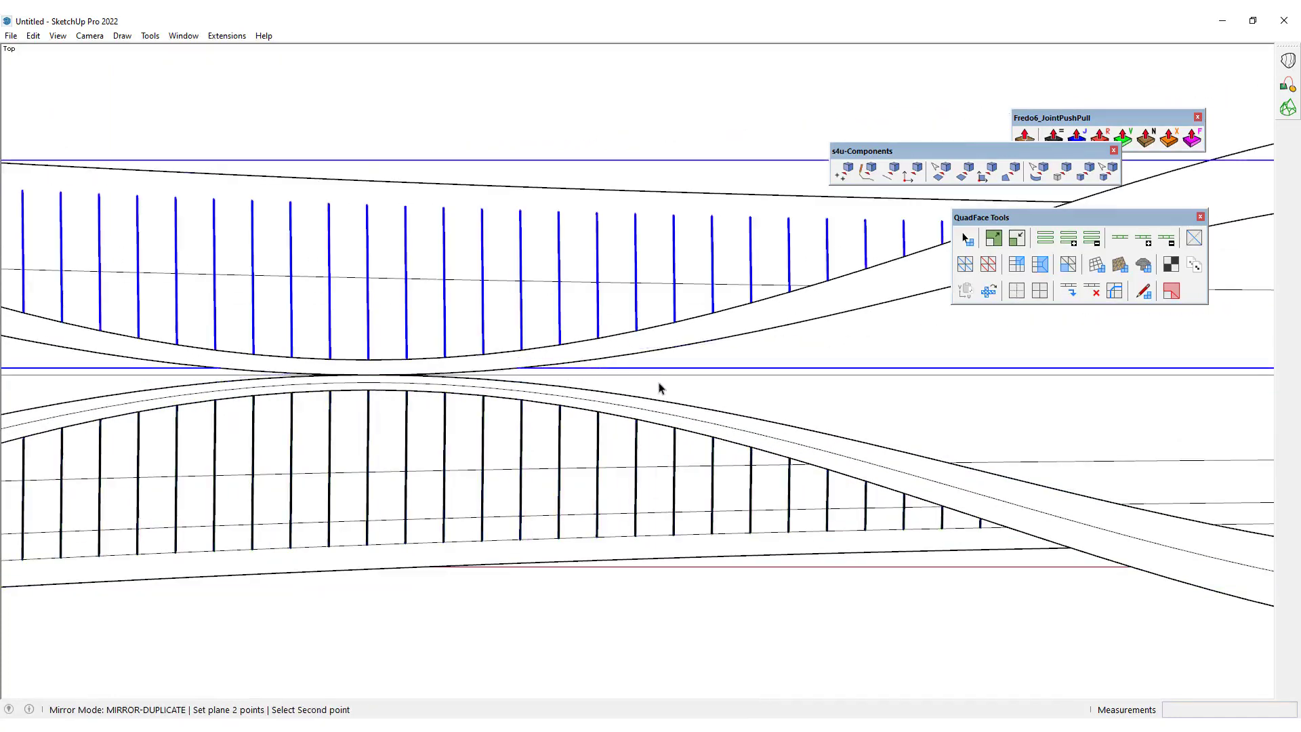
pyautogui.scroll(-2, 656, 387)
pyautogui.scroll(-3, 543, 244)
pyautogui.scroll(3, 546, 272)
# Open the deck group and insert two lengthwise loops in the outer strip beneath the far arch.
pyautogui.moveTo(441, 354); pyautogui.dragTo(745, 15, button='middle')
pyautogui.press('v')
pyautogui.keyDown('shift'); pyautogui.moveTo(436, 531); pyautogui.dragTo(682, 214, button='middle'); pyautogui.keyUp('shift')
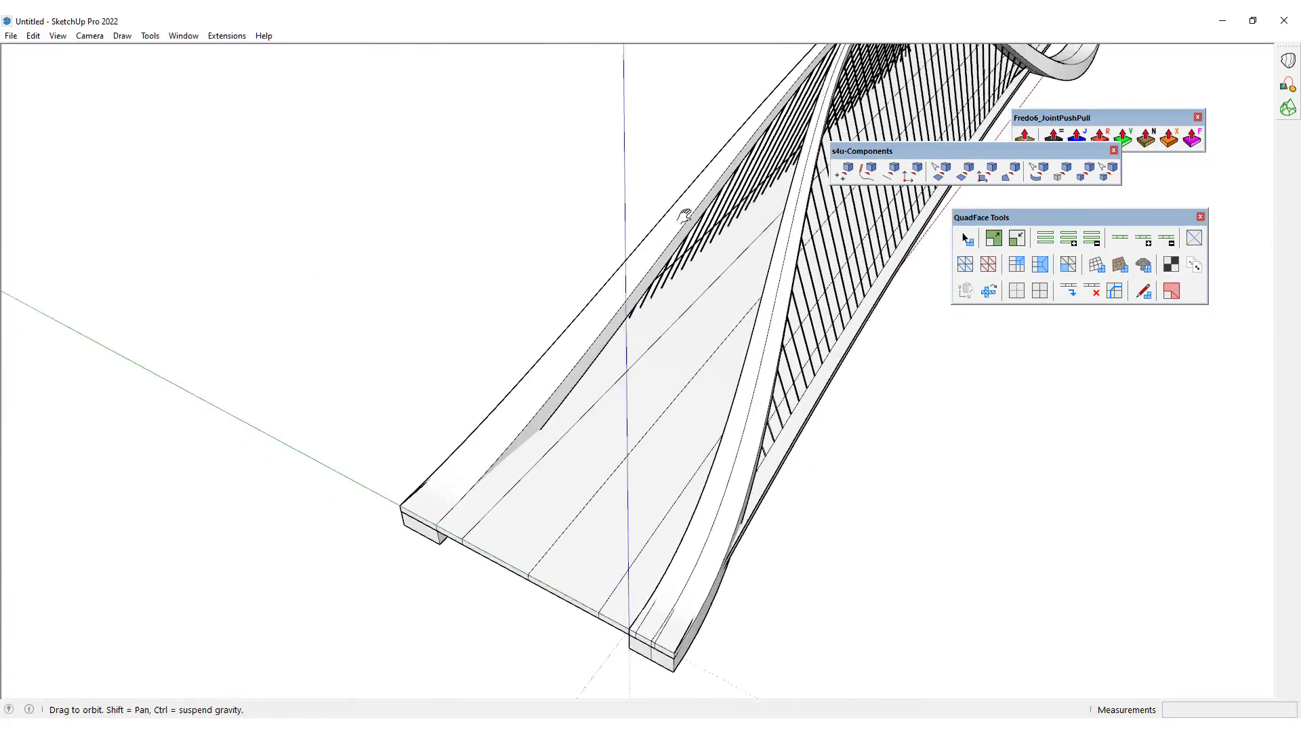
pyautogui.scroll(3, 475, 515)
pyautogui.doubleClick(445, 531)
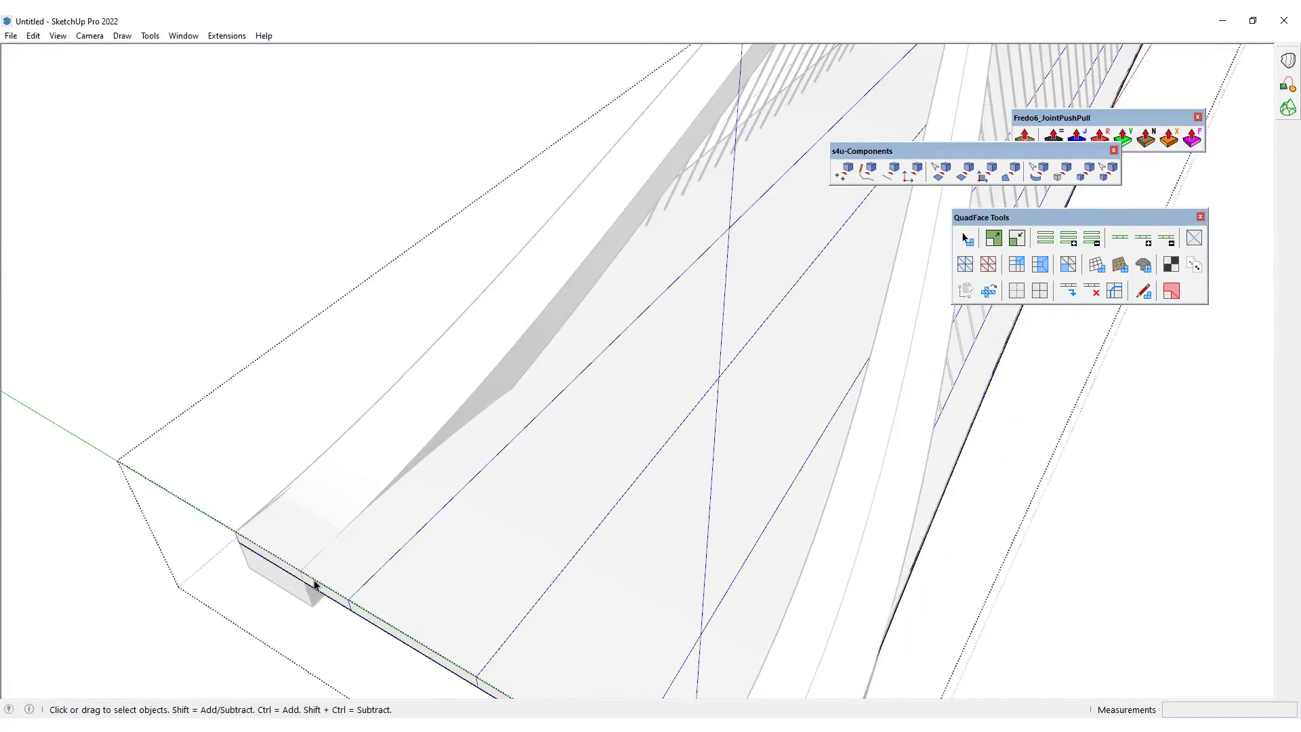
pyautogui.click(322, 587)
pyautogui.press('i')
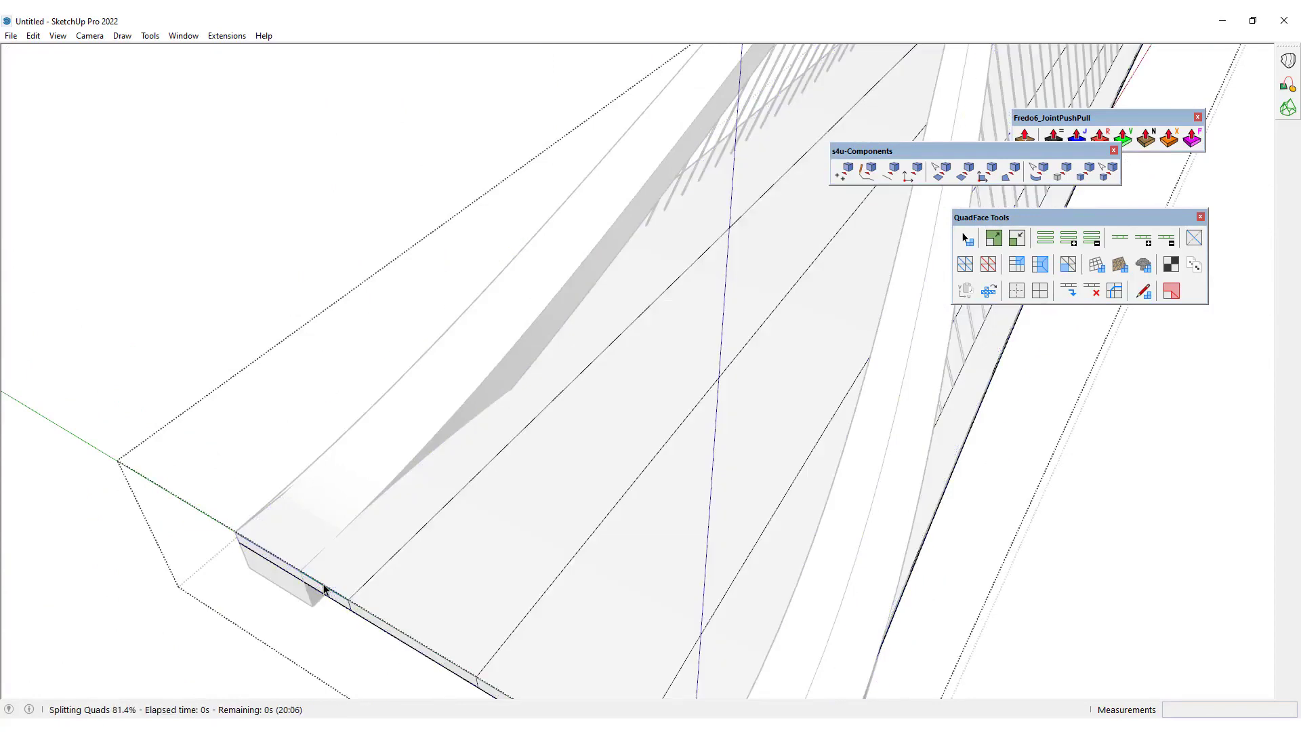
pyautogui.moveTo(326, 589); pyautogui.dragTo(349, 521, button='middle')
pyautogui.click(255, 570)
# Push the deck's two middle strips slightly downward along Z with Vector Push Pull, erasing the original faces.
pyautogui.moveTo(543, 497); pyautogui.dragTo(652, 399, button='middle')
pyautogui.click(656, 400)
pyautogui.keyDown('shift'); pyautogui.click(765, 430); pyautogui.keyUp('shift')
pyautogui.moveTo(734, 466); pyautogui.dragTo(731, 299, button='middle')
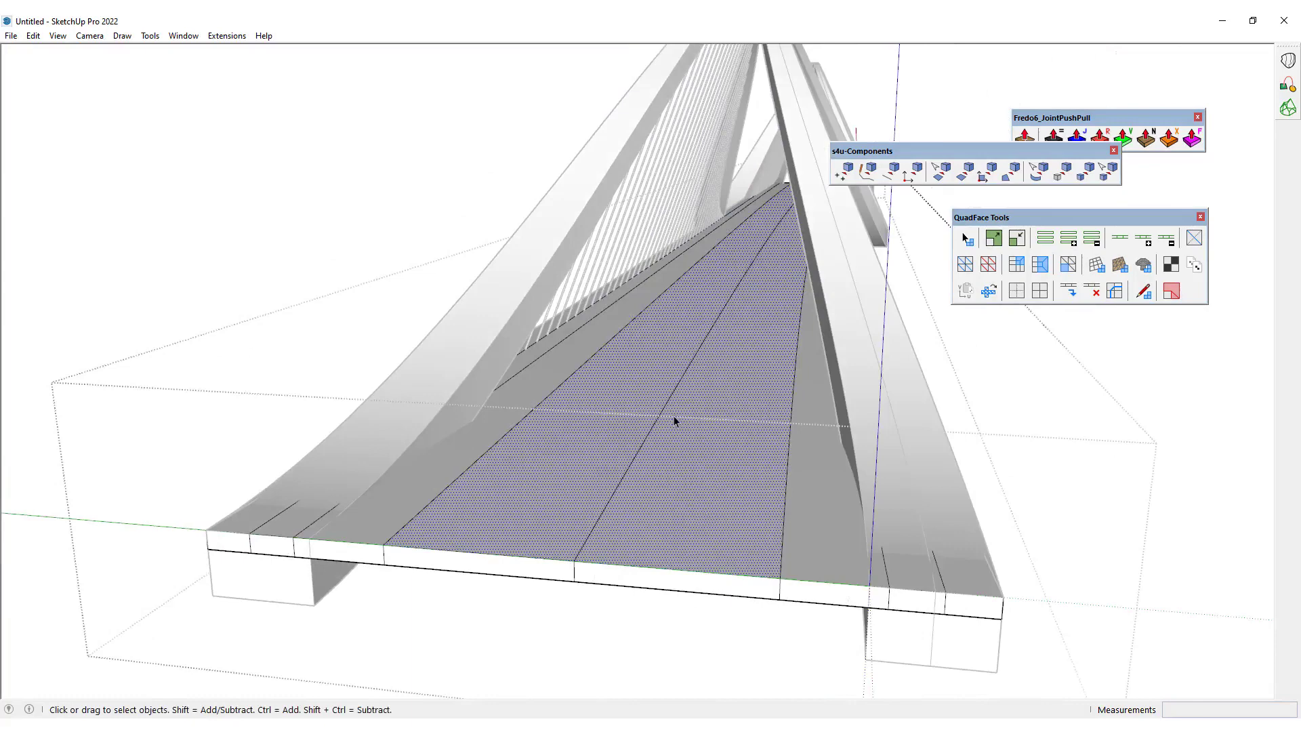
pyautogui.press('v')
pyautogui.click(584, 404)
pyautogui.press('Escape')
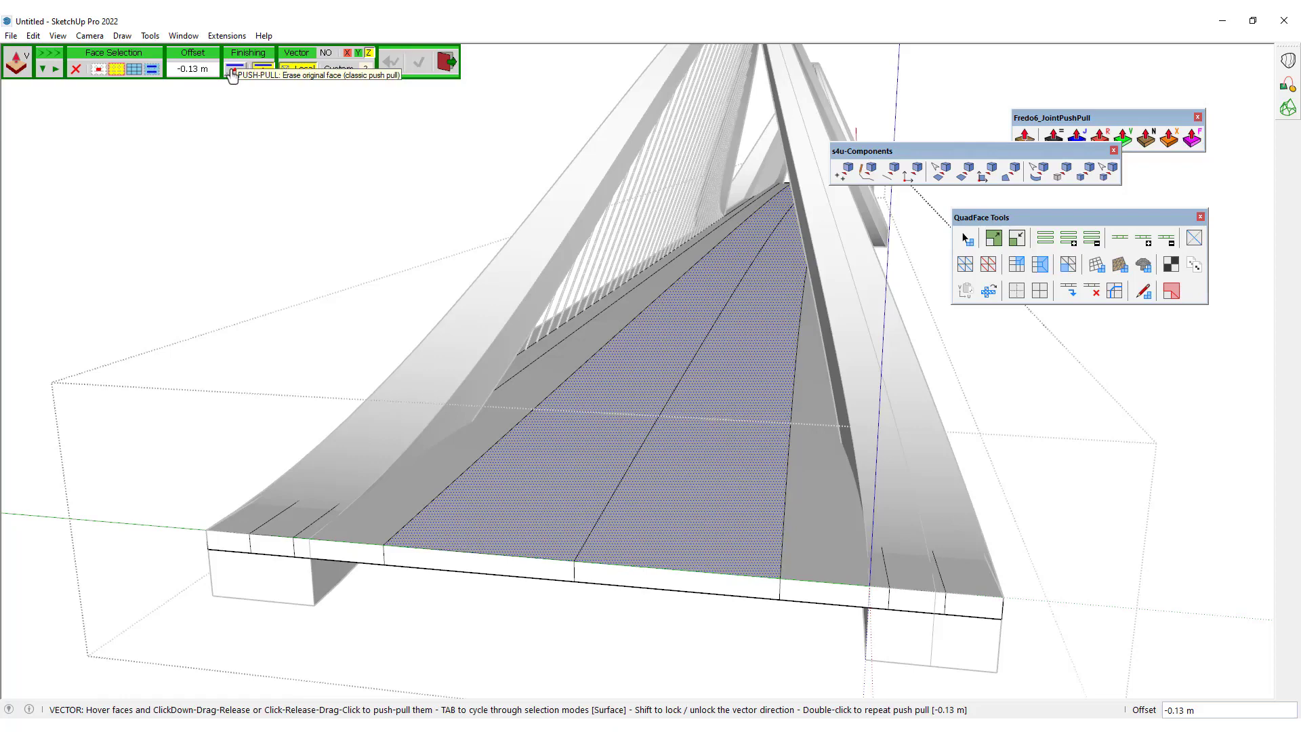
pyautogui.moveTo(549, 513)
pyautogui.mouseDown()
pyautogui.moveTo(546, 545)
pyautogui.moveTo(534, 525)
pyautogui.mouseUp()
pyautogui.click(535, 524)
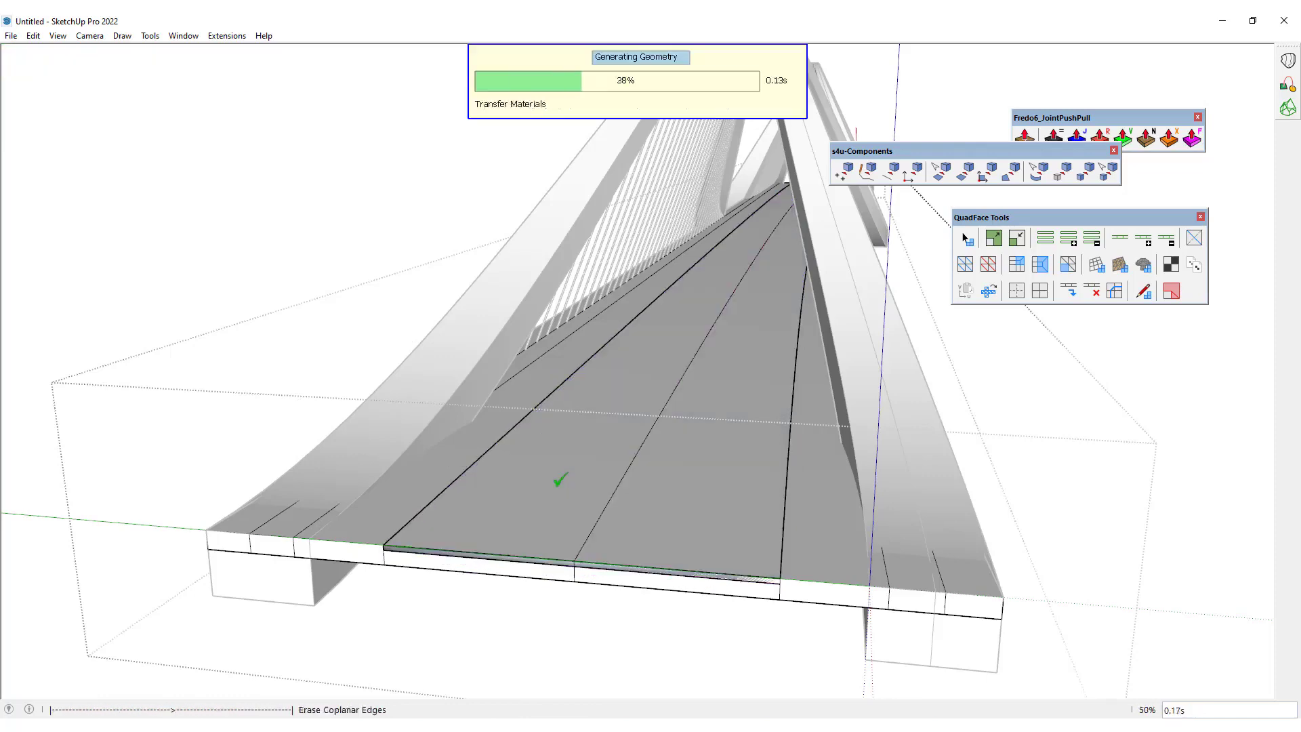
# Paint the deck's recessed middle strips with Asphalt New from the Asphalt and Concrete materials.
pyautogui.press('space')
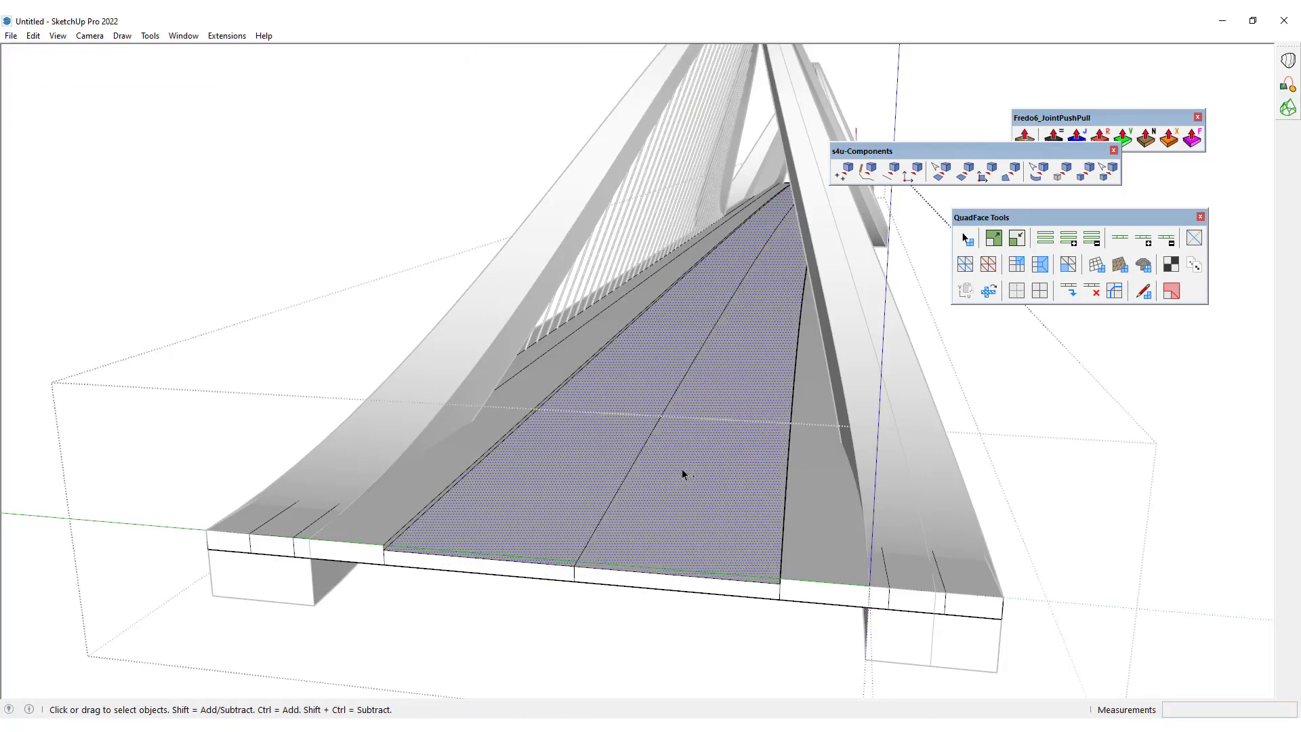
pyautogui.press('b')
pyautogui.click(1227, 287)
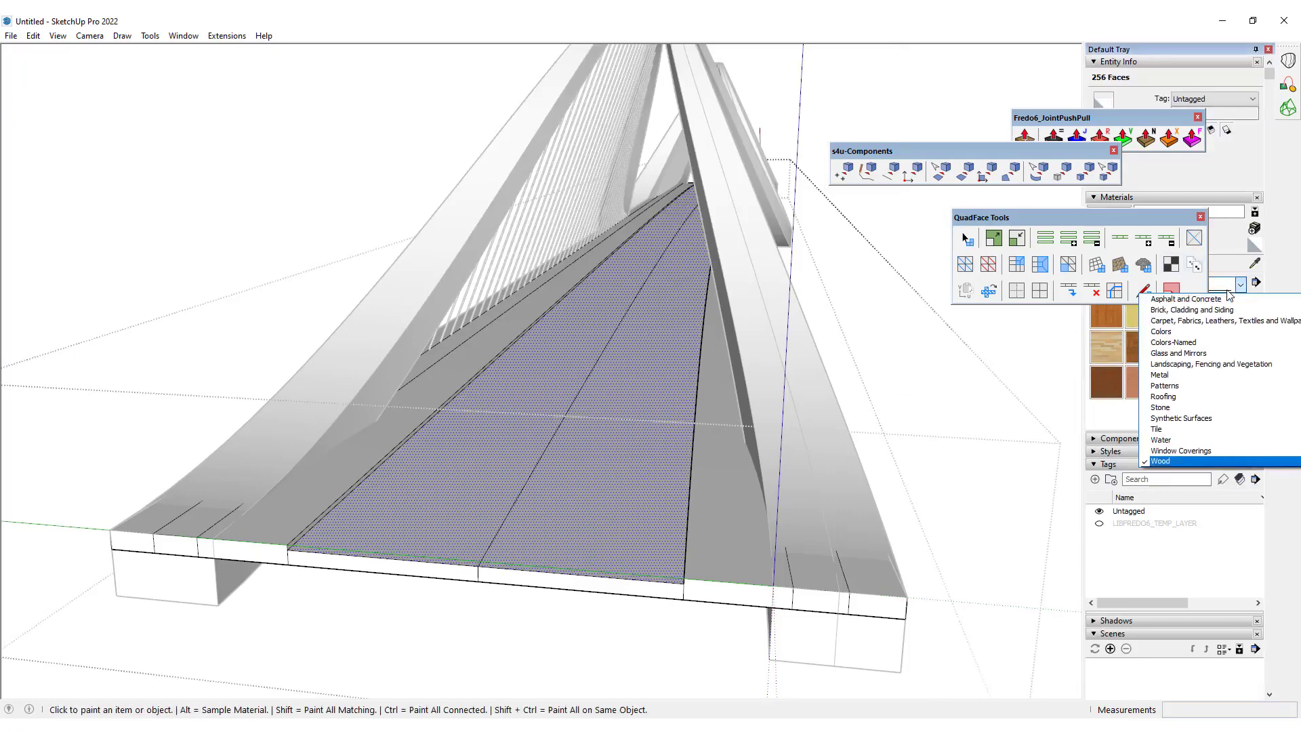
pyautogui.click(1133, 317)
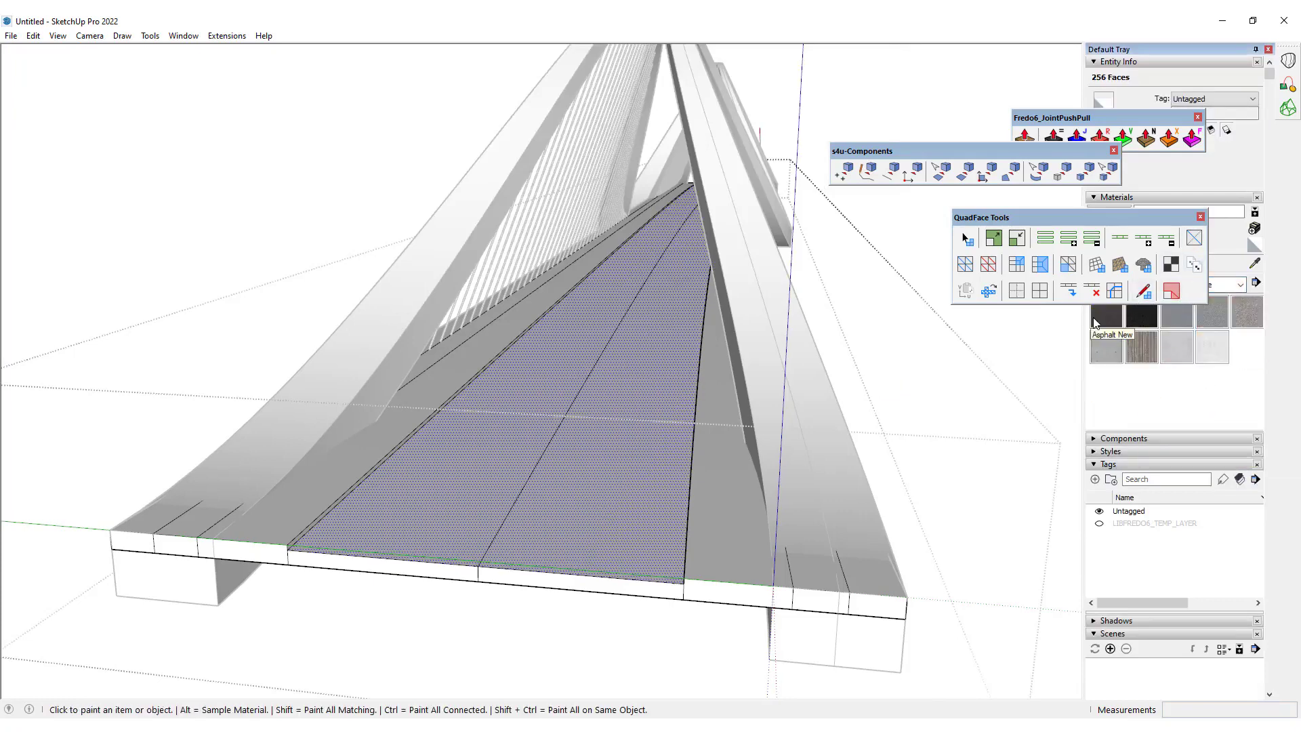
pyautogui.click(510, 456)
# Paint the deck's remaining side strips and edges with a plain grey Asphalt and Concrete material, and close the deck group.
pyautogui.press('space')
pyautogui.tripleClick(714, 502)
pyautogui.scroll(4, 353, 513)
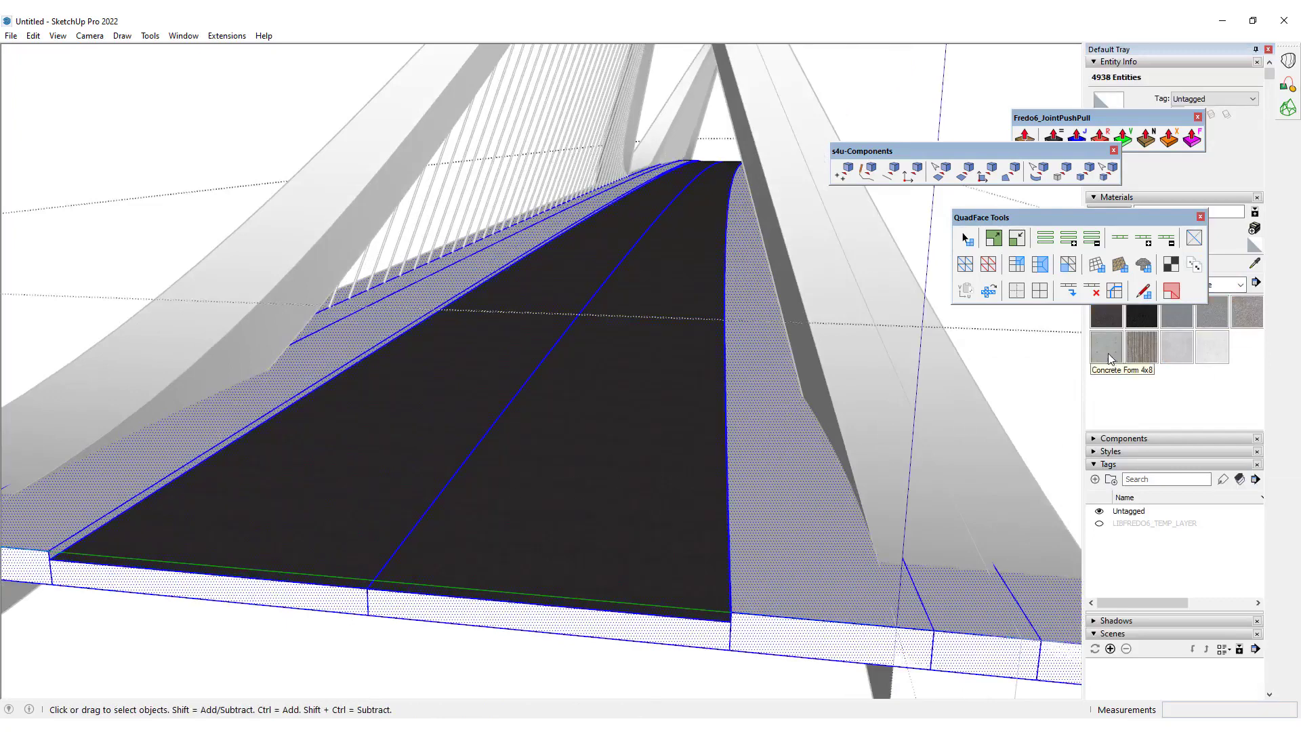
pyautogui.click(1182, 317)
pyautogui.click(778, 498)
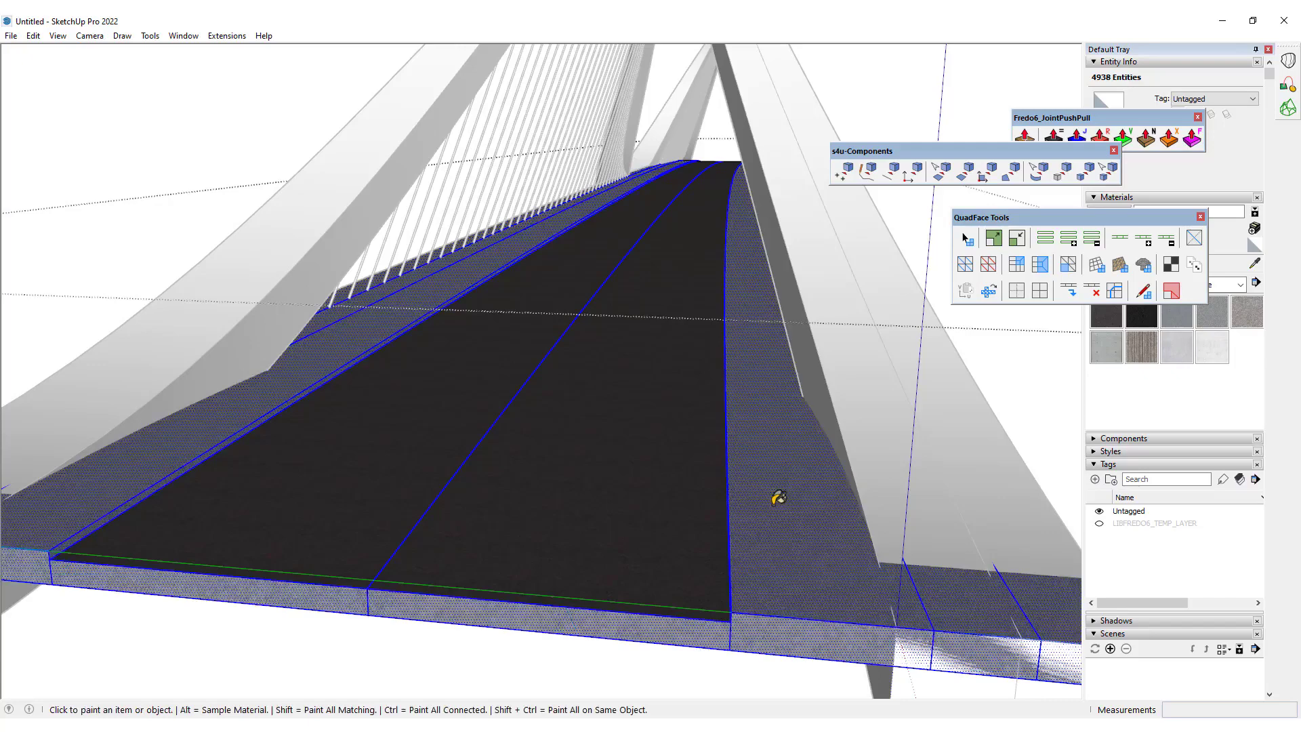
pyautogui.press('space')
pyautogui.scroll(-6, 468, 461)
pyautogui.click(794, 411)
# Move the whole bridge straight up along the blue axis so its end supports rest on the ground plane.
pyautogui.moveTo(795, 410); pyautogui.dragTo(716, 401, button='middle')
pyautogui.scroll(3, 721, 396)
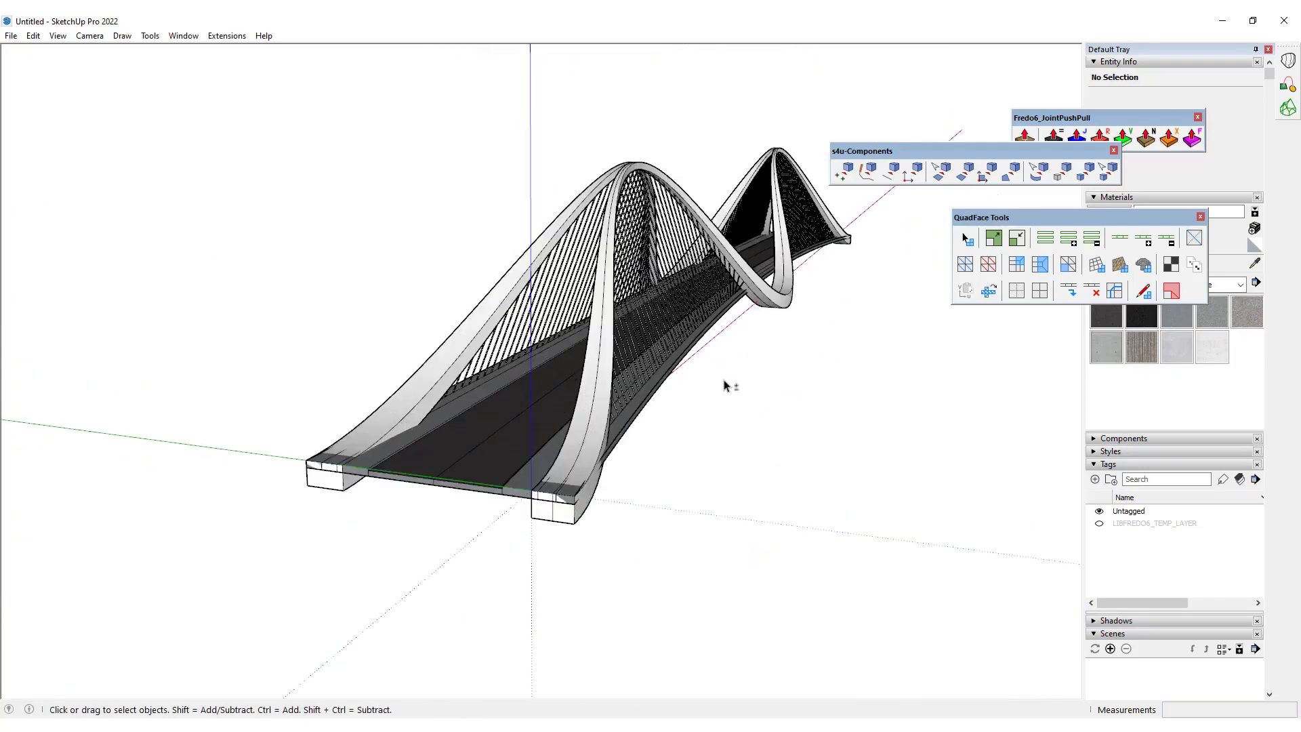
pyautogui.scroll(3, 662, 444)
pyautogui.hotkey('ctrl', 'a')
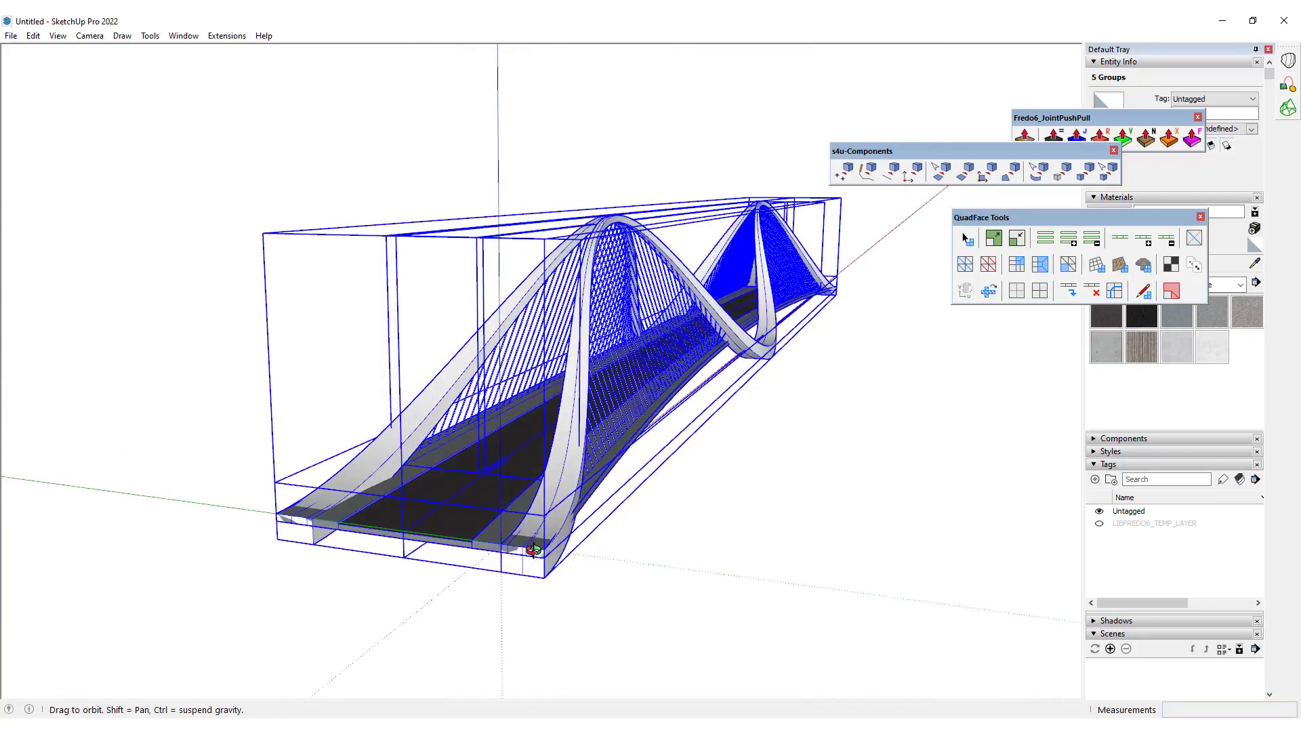
pyautogui.press('m')
pyautogui.scroll(4, 539, 580)
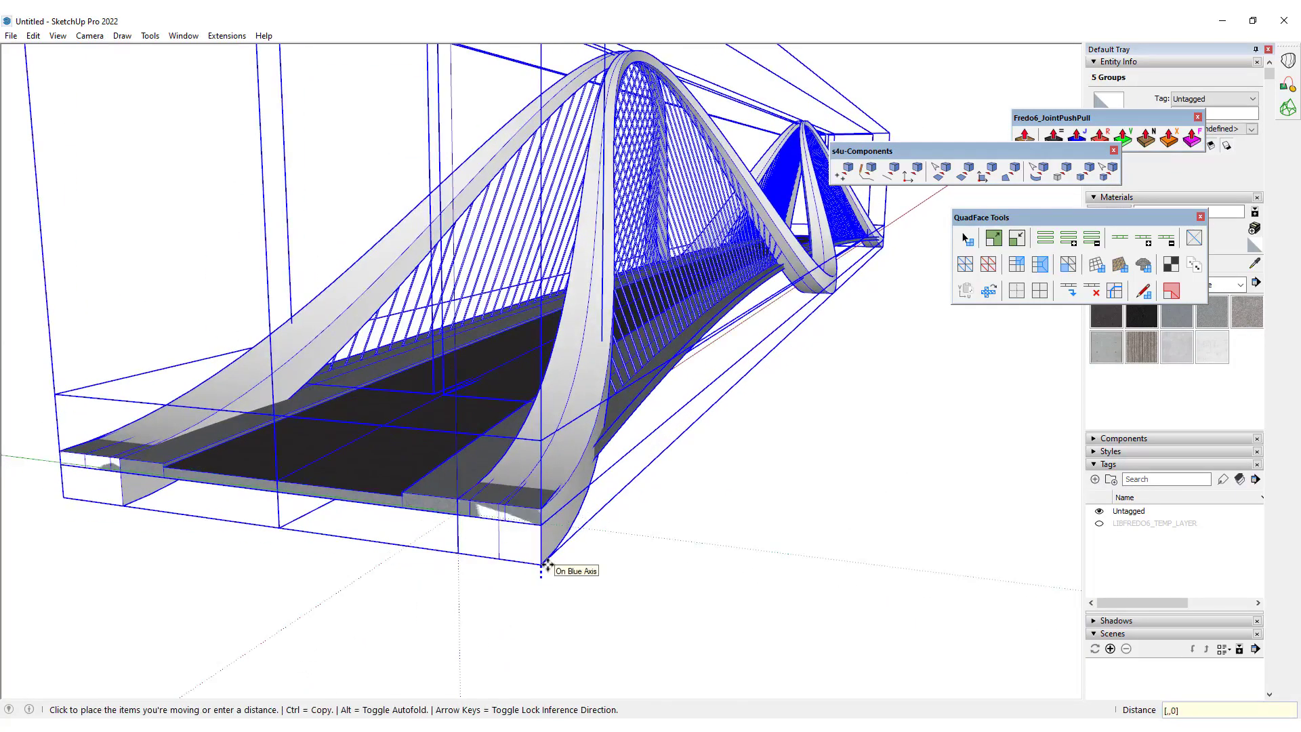
pyautogui.press('space')
pyautogui.click(596, 569)
pyautogui.scroll(-2, 596, 568)
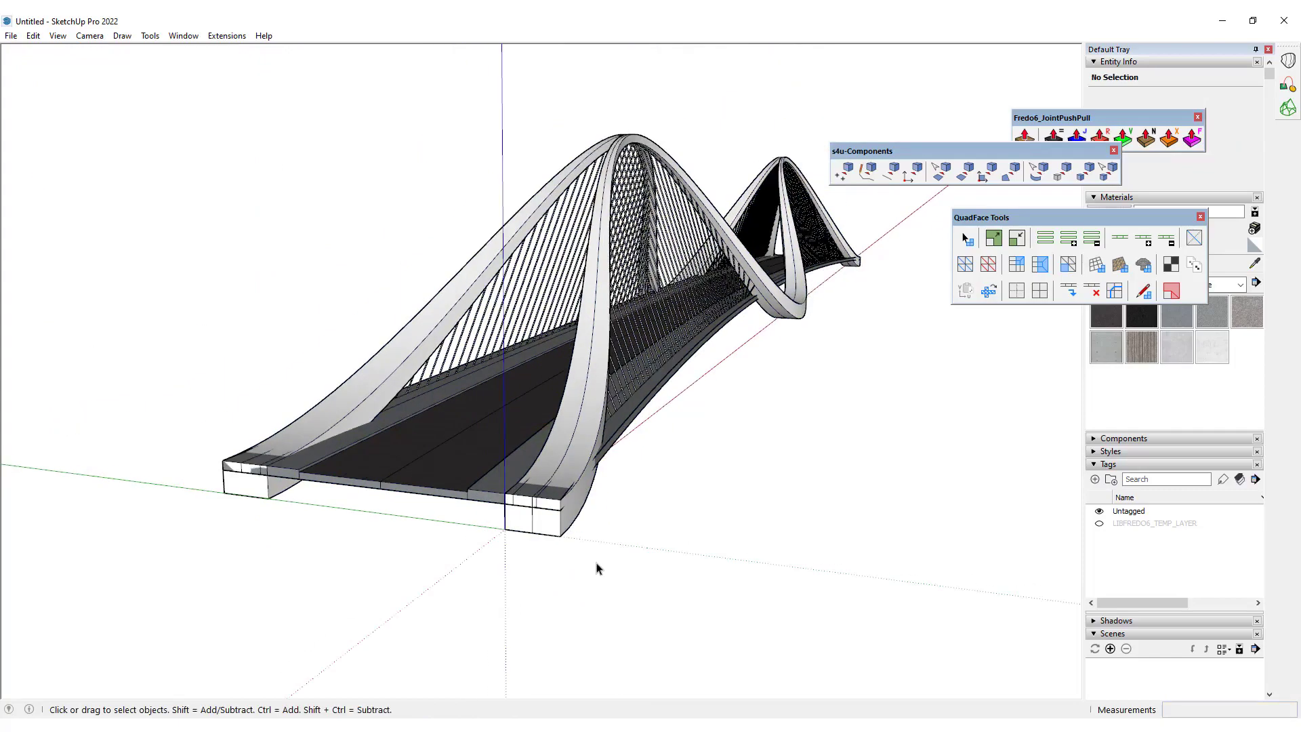
# Examine the finished bridge's arches, cables and painted deck from several sides with shadows displayed.
pyautogui.moveTo(662, 449); pyautogui.dragTo(712, 318, button='middle')
pyautogui.scroll(4, 427, 513)
pyautogui.scroll(5, 865, 274)
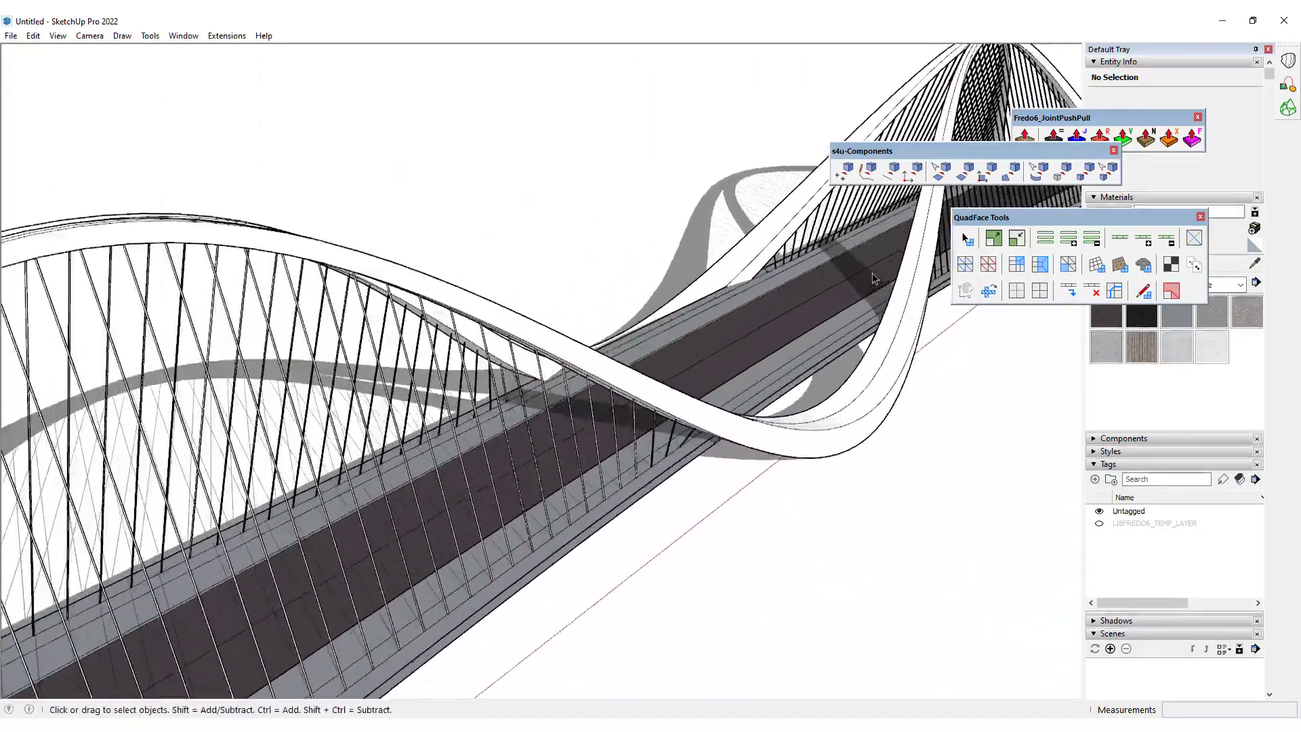
pyautogui.keyDown('shift'); pyautogui.moveTo(865, 275); pyautogui.dragTo(108, 494, button='middle'); pyautogui.keyUp('shift')
pyautogui.moveTo(488, 435); pyautogui.dragTo(525, 362, button='middle')
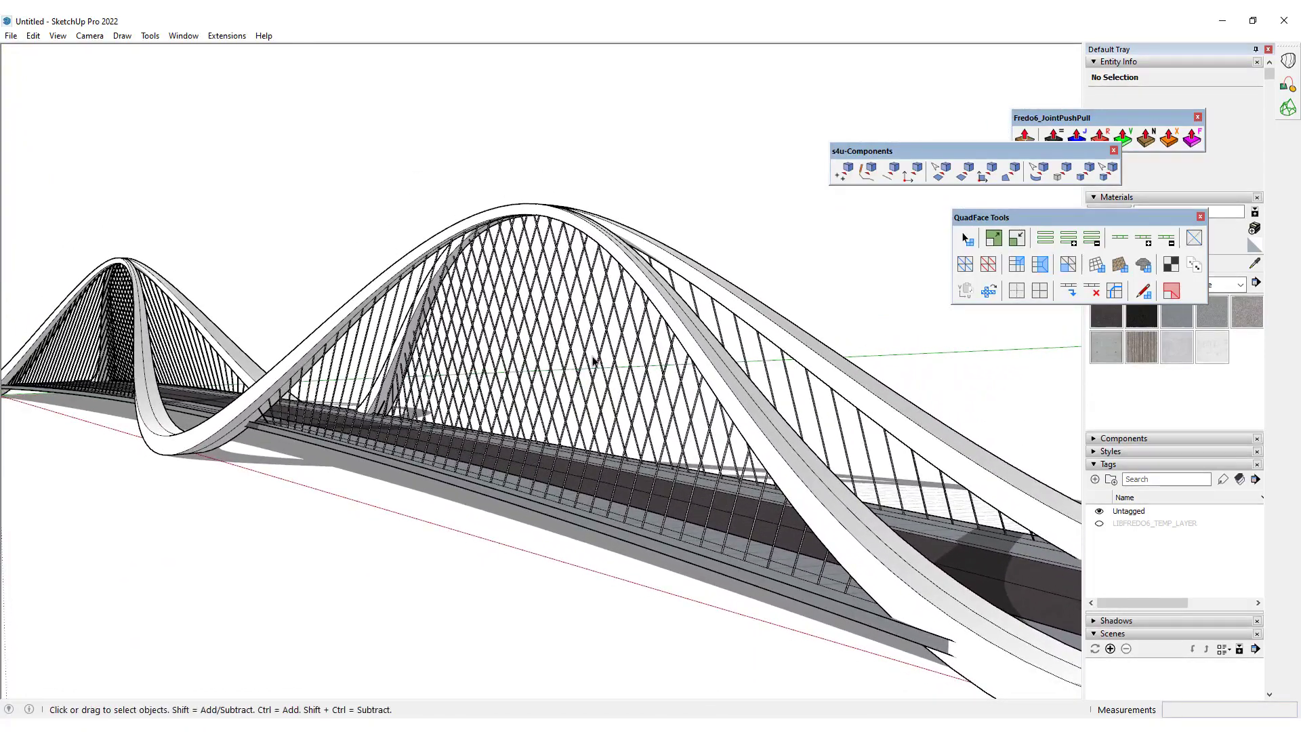
pyautogui.moveTo(522, 298); pyautogui.dragTo(687, 334, button='middle')
pyautogui.scroll(-4, 687, 334)
pyautogui.moveTo(393, 407); pyautogui.dragTo(1093, 393, button='middle')
pyautogui.moveTo(881, 380); pyautogui.dragTo(691, 515, button='middle')
pyautogui.scroll(4, 291, 498)
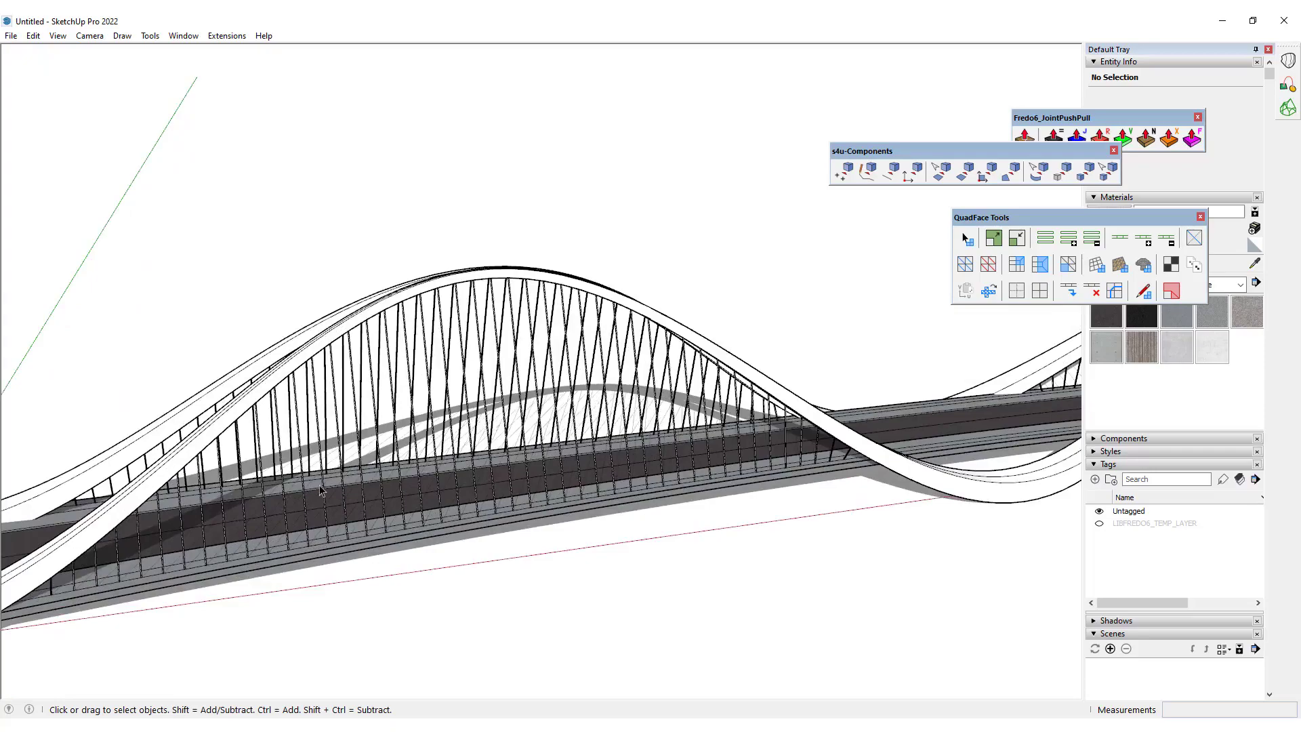
pyautogui.scroll(-4, 332, 475)
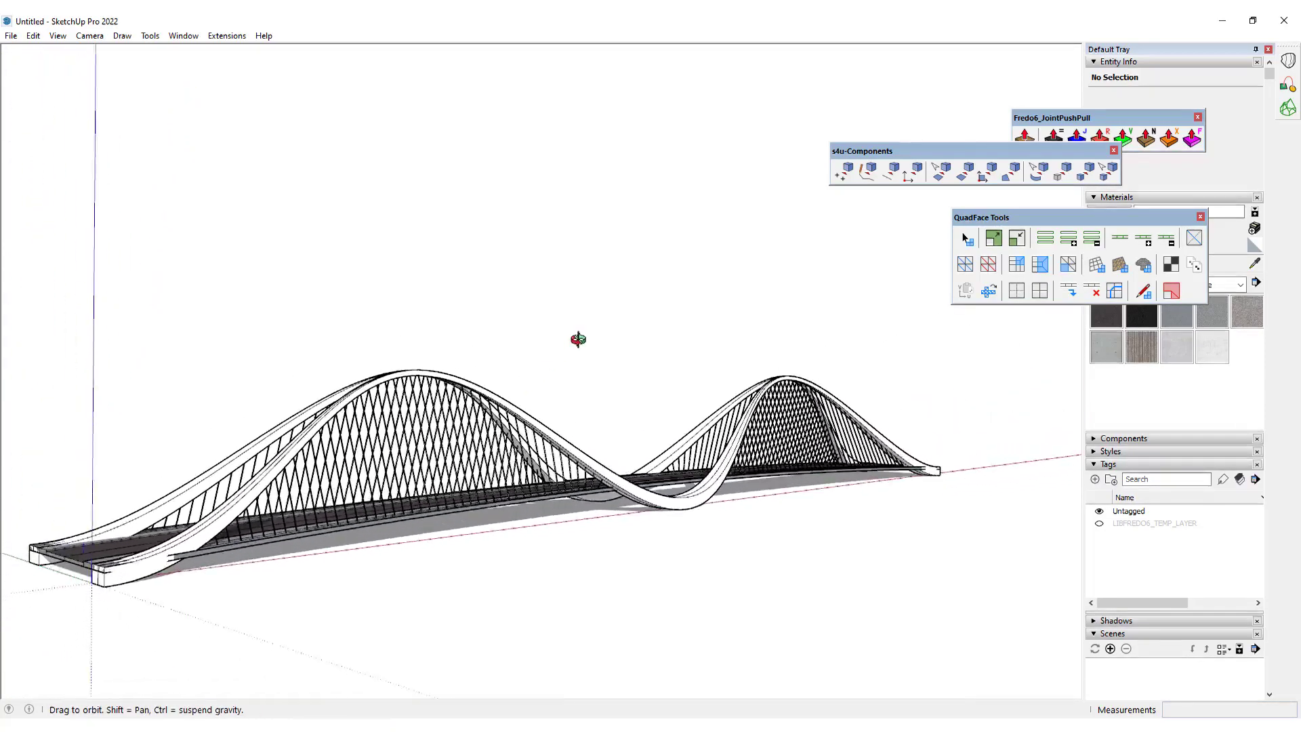